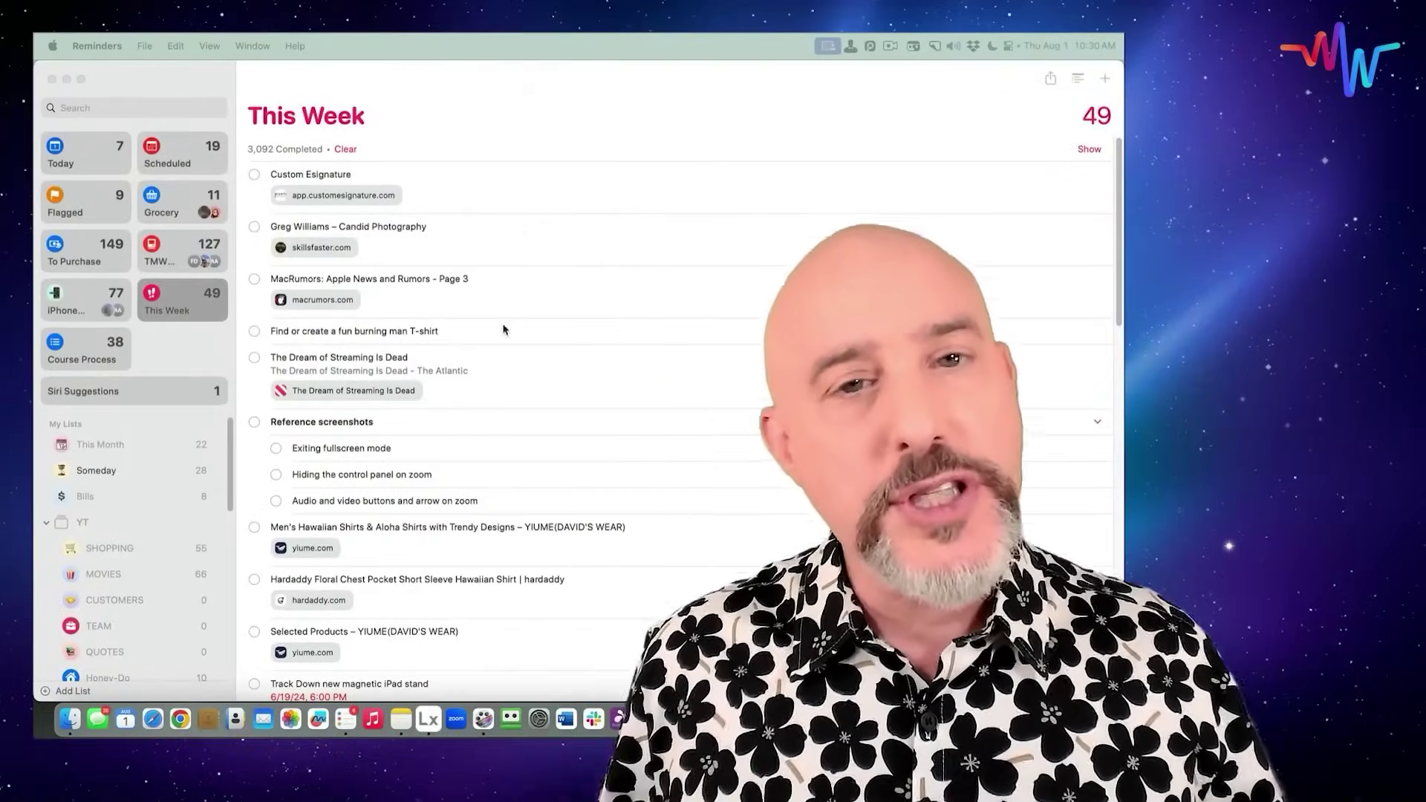
- Change the list type of the SHOPPING list in the YT group to Groceries
{"action": "scroll", "coordinate": [134, 528], "scroll_direction": "down", "scroll_amount": 2}
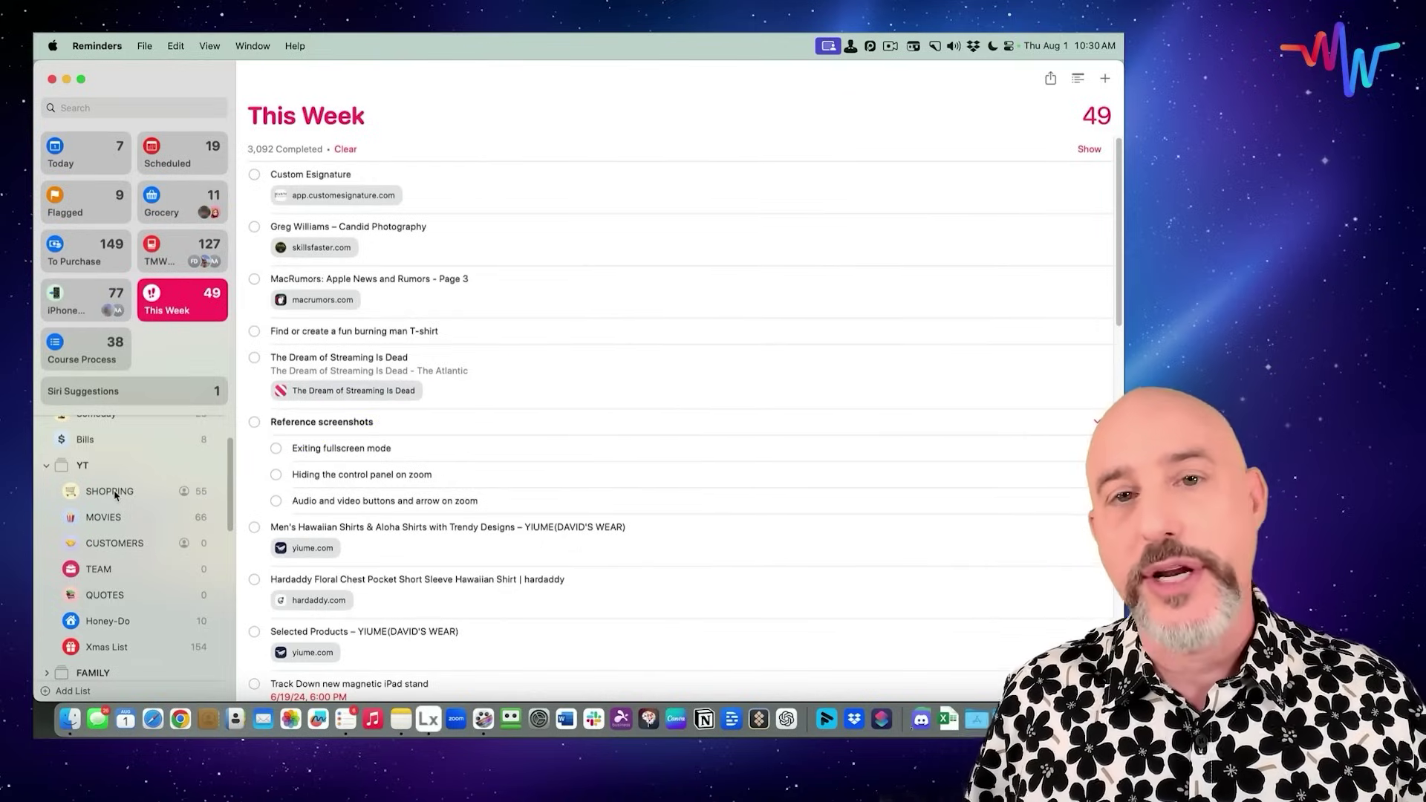
{"action": "left_click", "coordinate": [112, 493]}
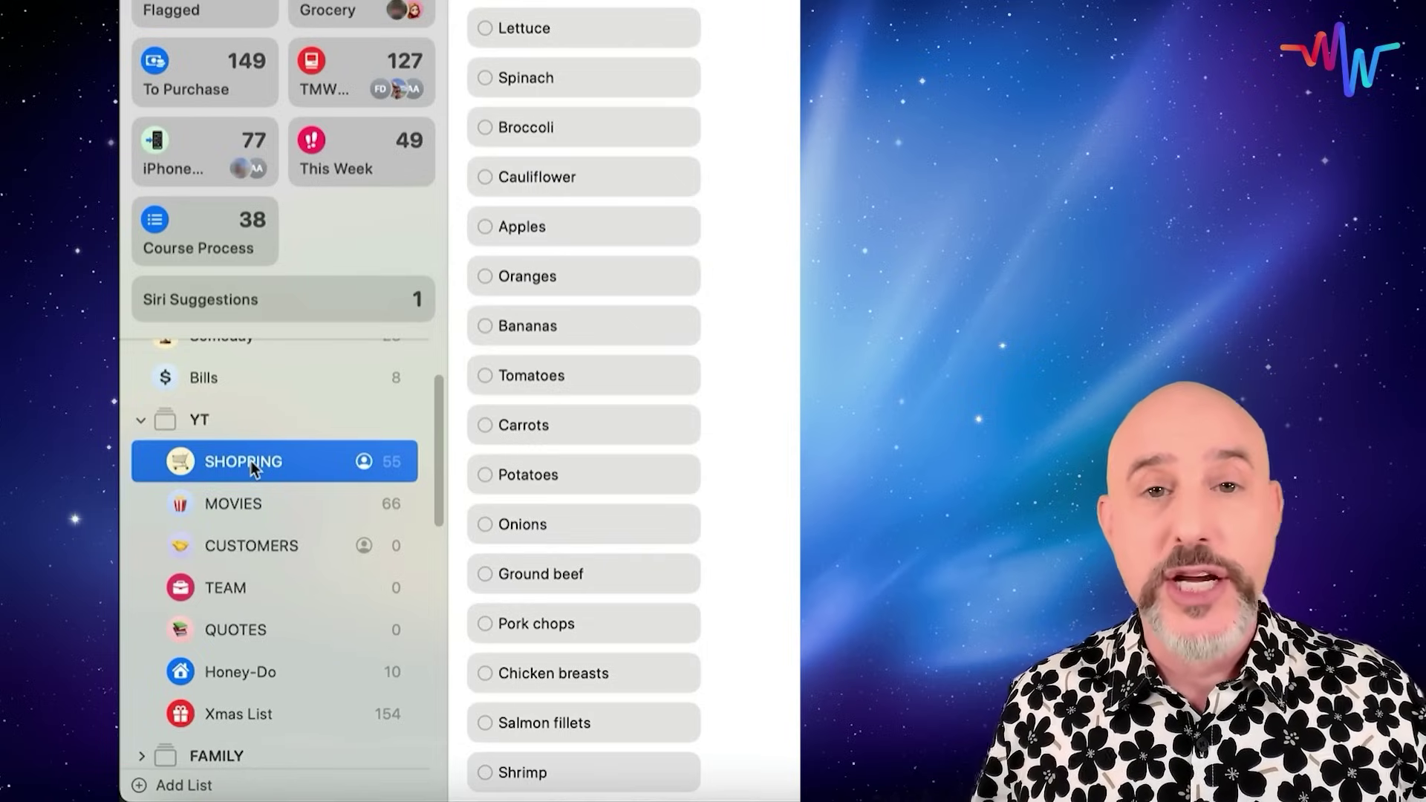
{"action": "right_click", "coordinate": [253, 468]}
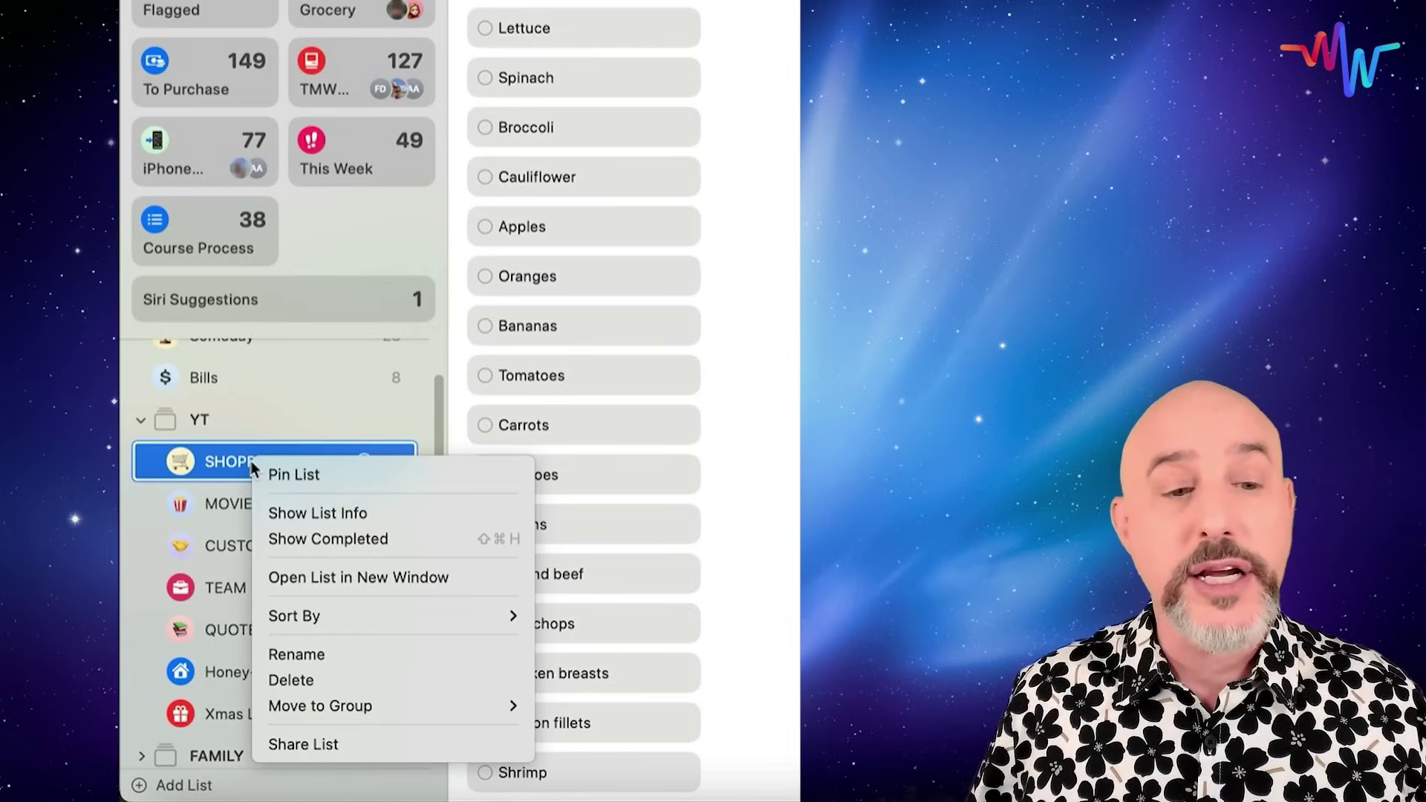
{"action": "left_click", "coordinate": [303, 516]}
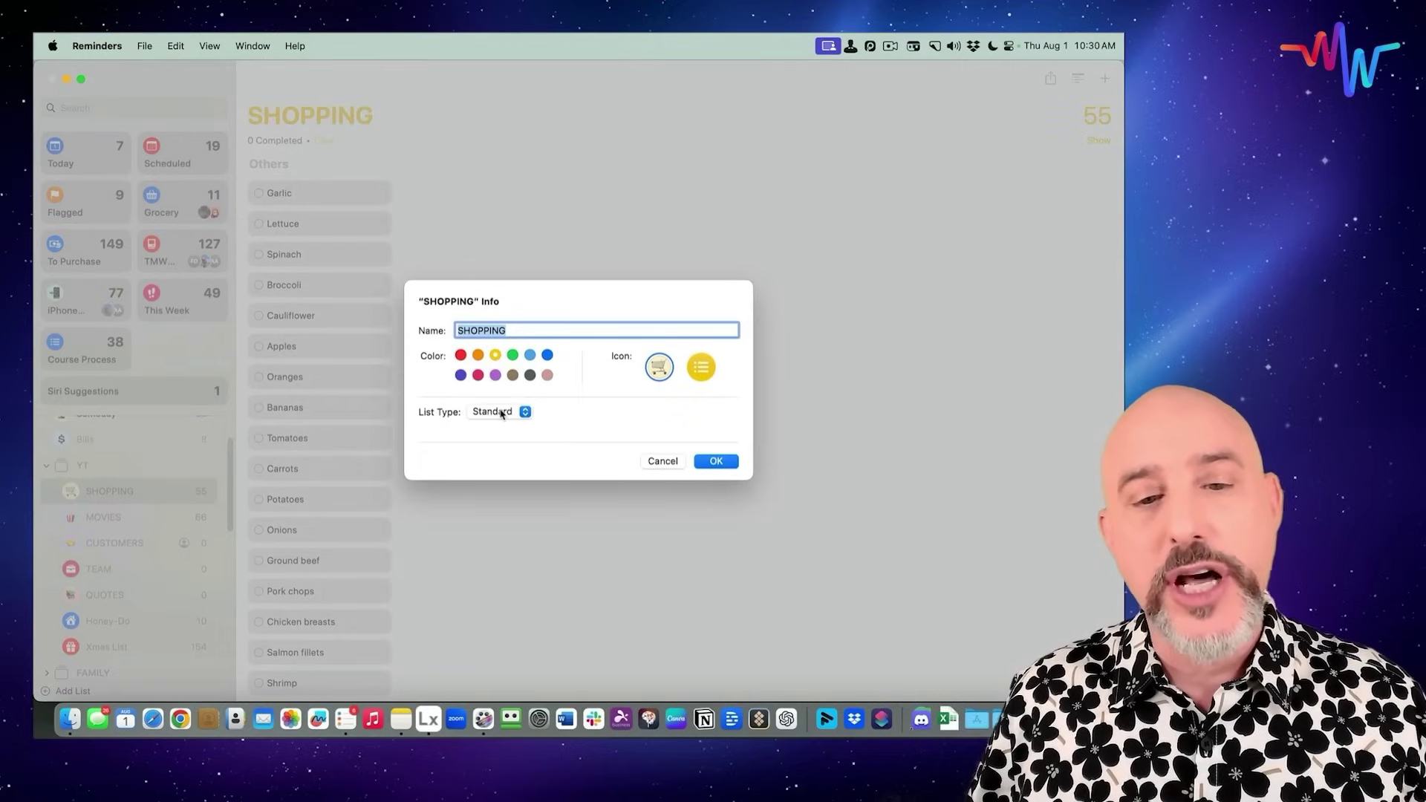
{"action": "left_click", "coordinate": [501, 413]}
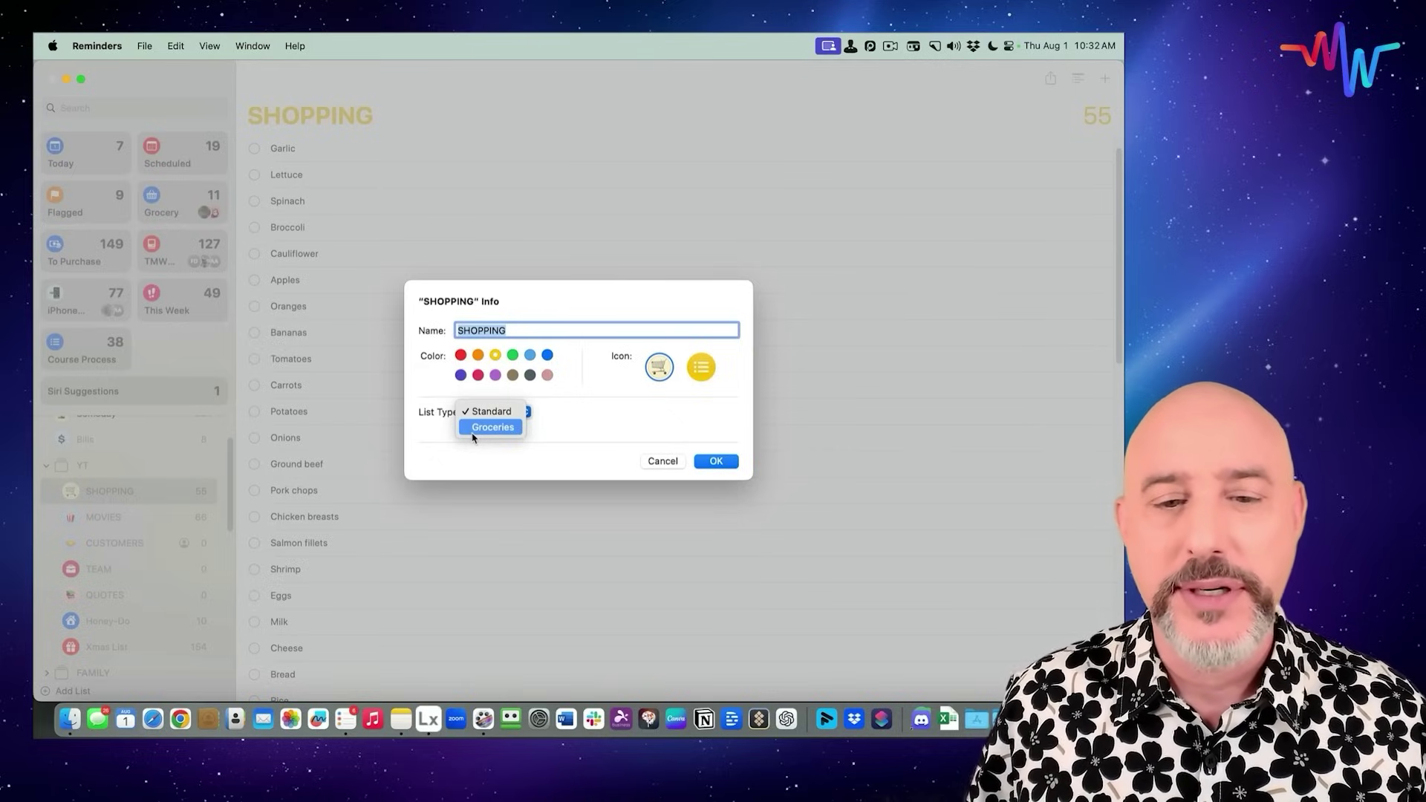
{"action": "left_click", "coordinate": [472, 435]}
{"action": "left_click", "coordinate": [724, 459]}
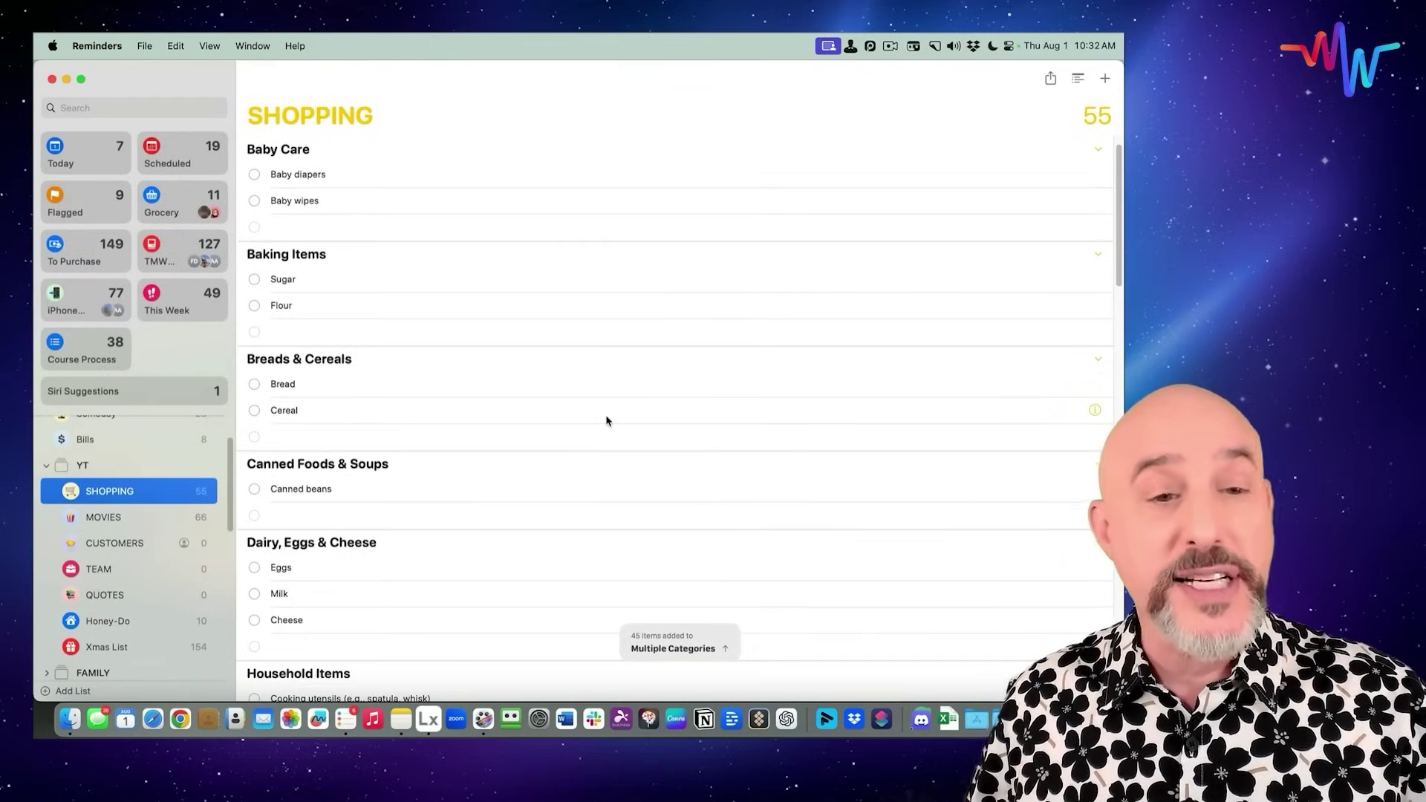
- Look through the categorized items of the SHOPPING list and switch its display to columns
{"action": "scroll", "coordinate": [606, 420], "scroll_direction": "down", "scroll_amount": 2}
{"action": "scroll", "coordinate": [606, 421], "scroll_direction": "down", "scroll_amount": 2}
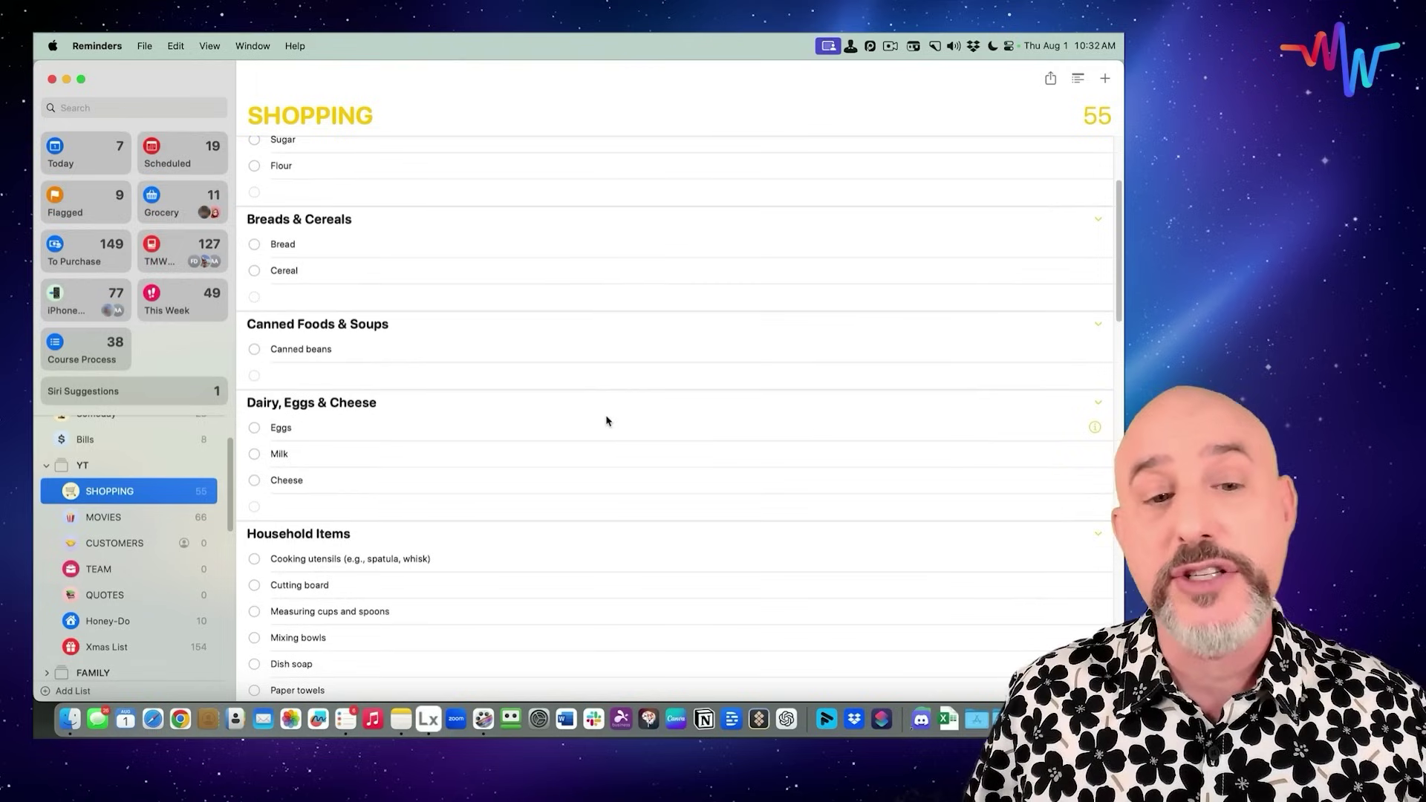
{"action": "scroll", "coordinate": [606, 420], "scroll_direction": "up", "scroll_amount": 2}
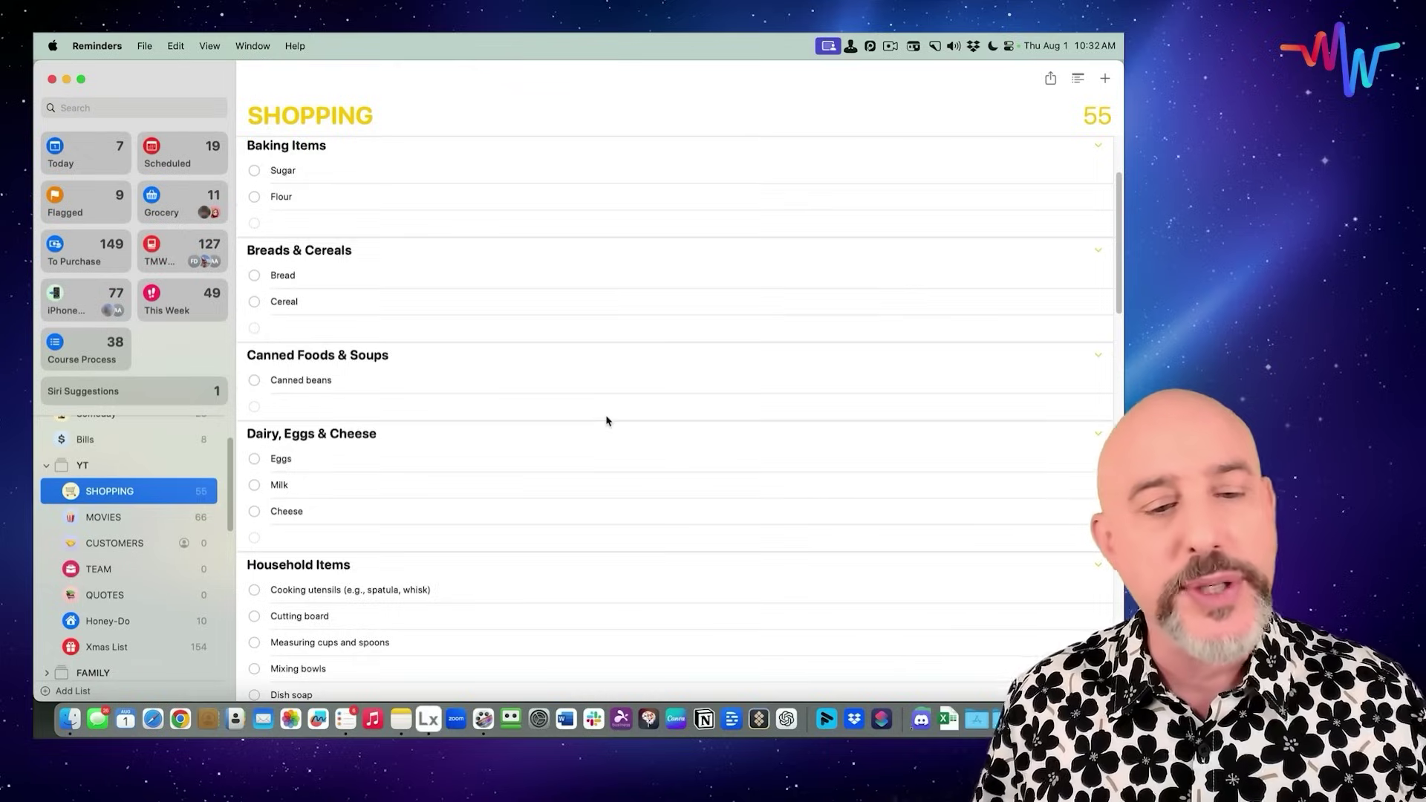
{"action": "scroll", "coordinate": [607, 421], "scroll_direction": "down", "scroll_amount": 3}
{"action": "scroll", "coordinate": [606, 421], "scroll_direction": "up", "scroll_amount": 5}
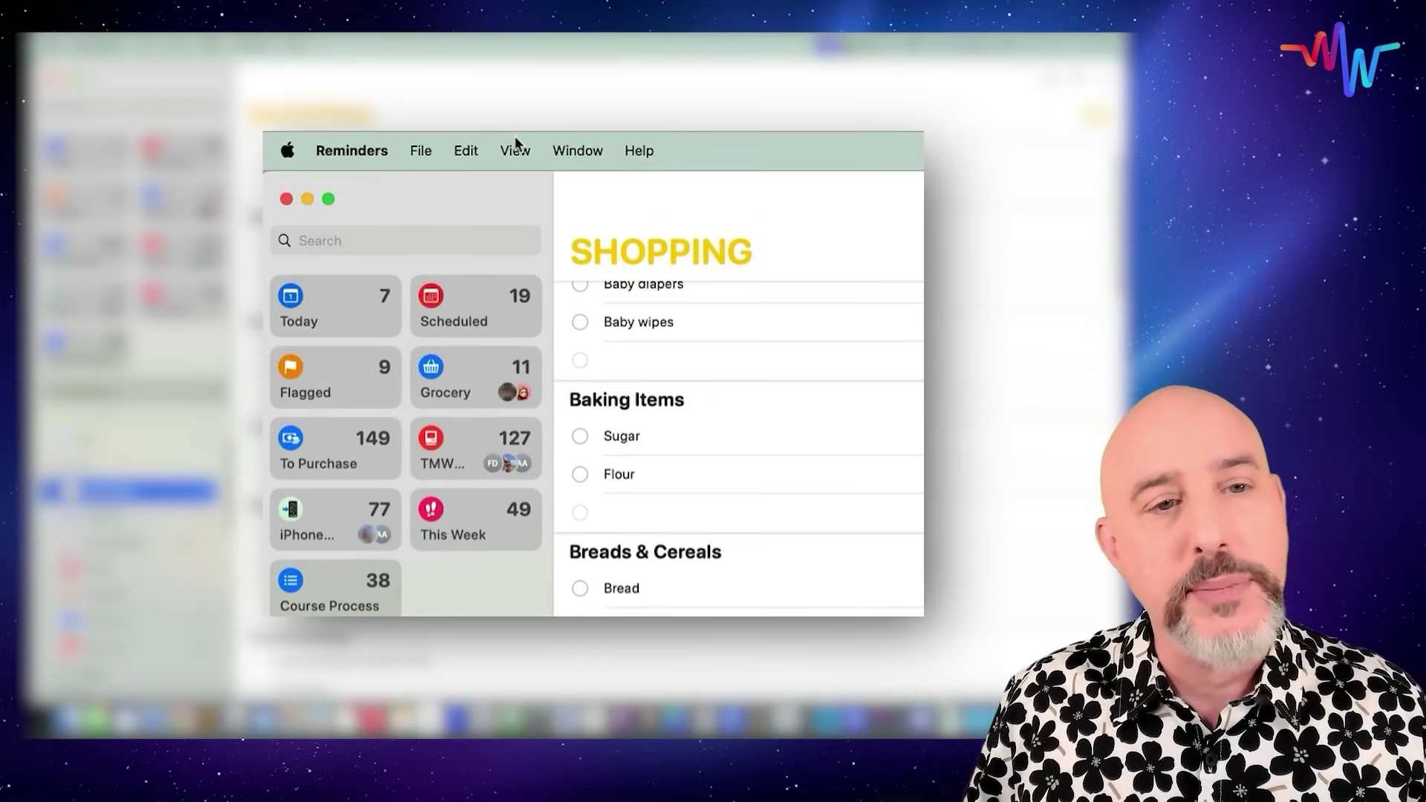
{"action": "left_click", "coordinate": [517, 145]}
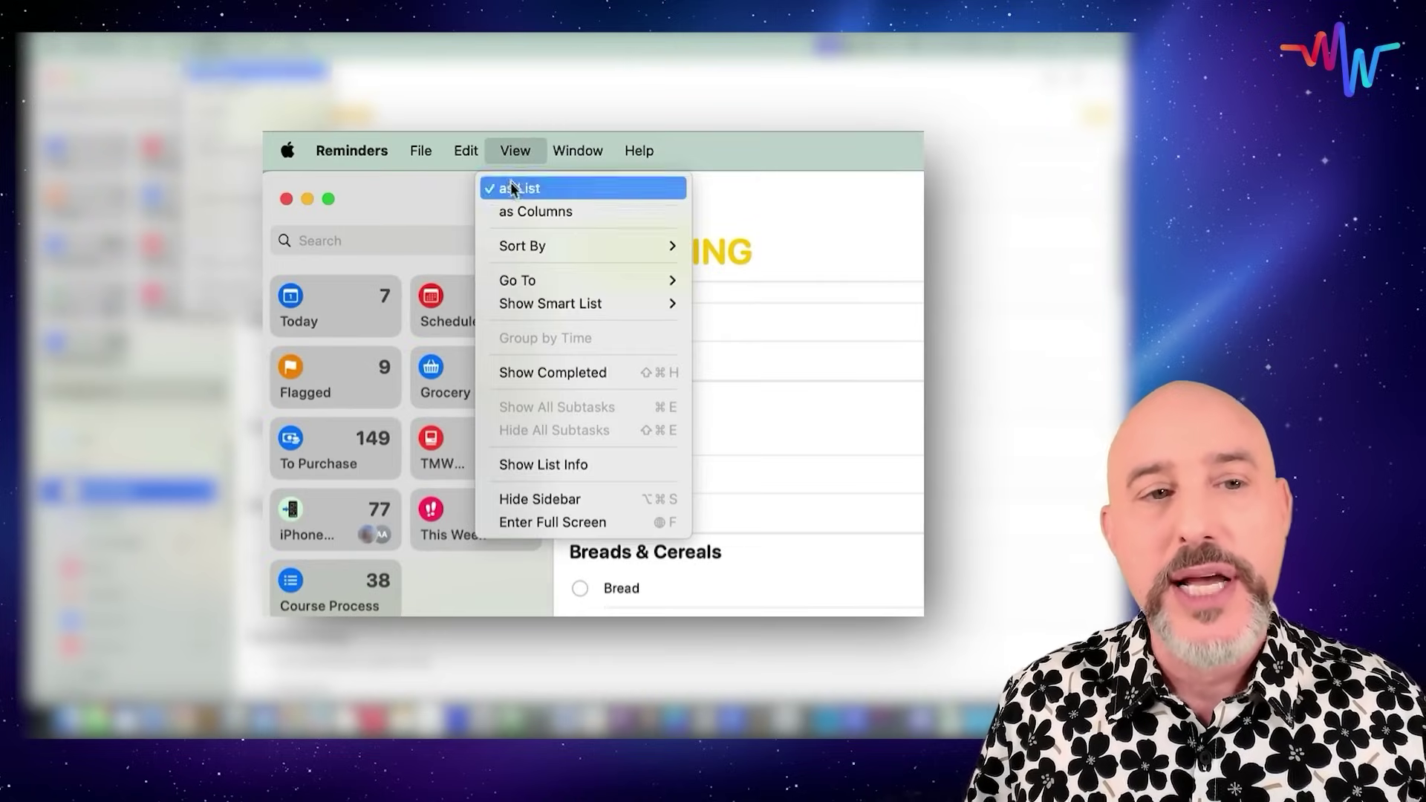
{"action": "left_click", "coordinate": [509, 211]}
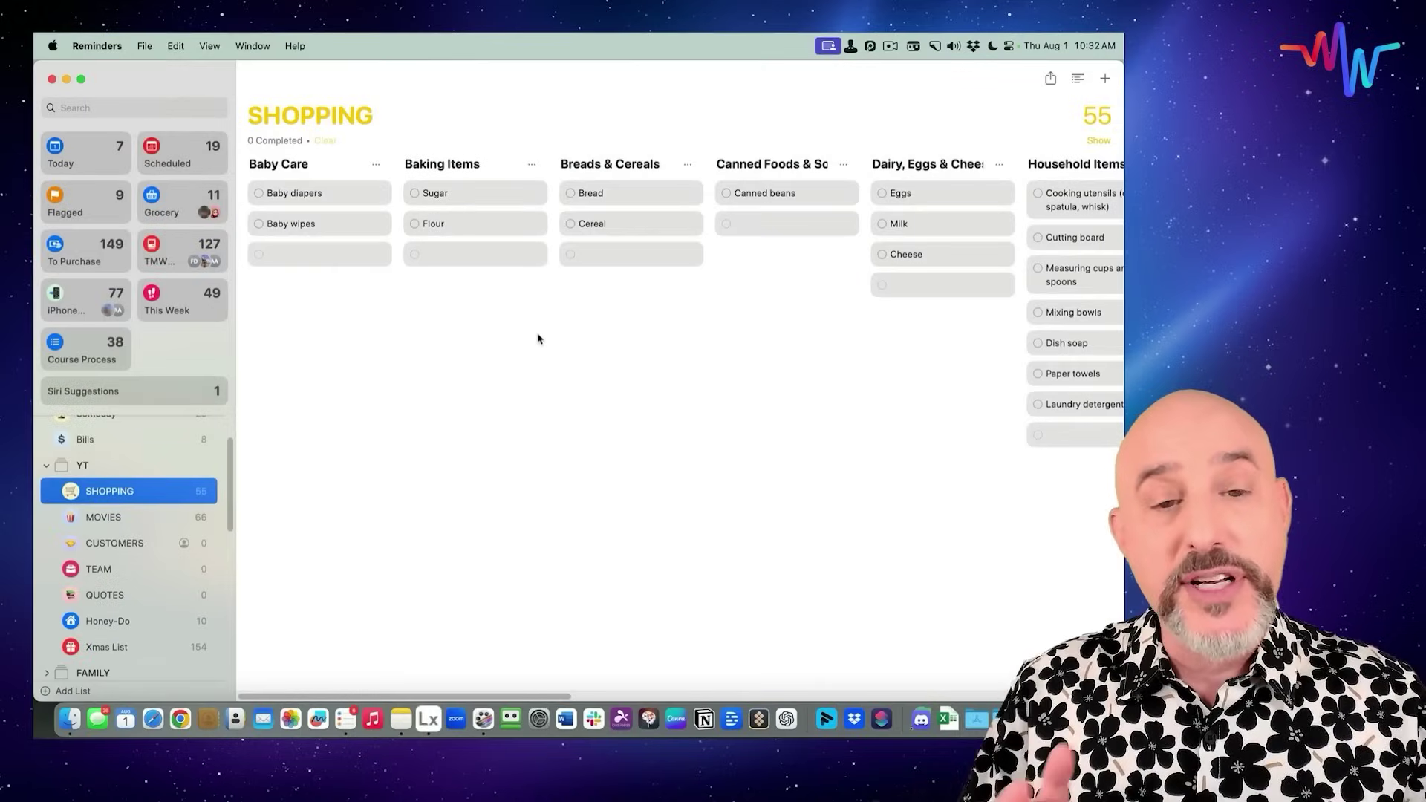
- Move the T-shirts item from Others to the Personal Care & Health column
{"action": "scroll", "coordinate": [539, 339], "scroll_direction": "right", "scroll_amount": 3}
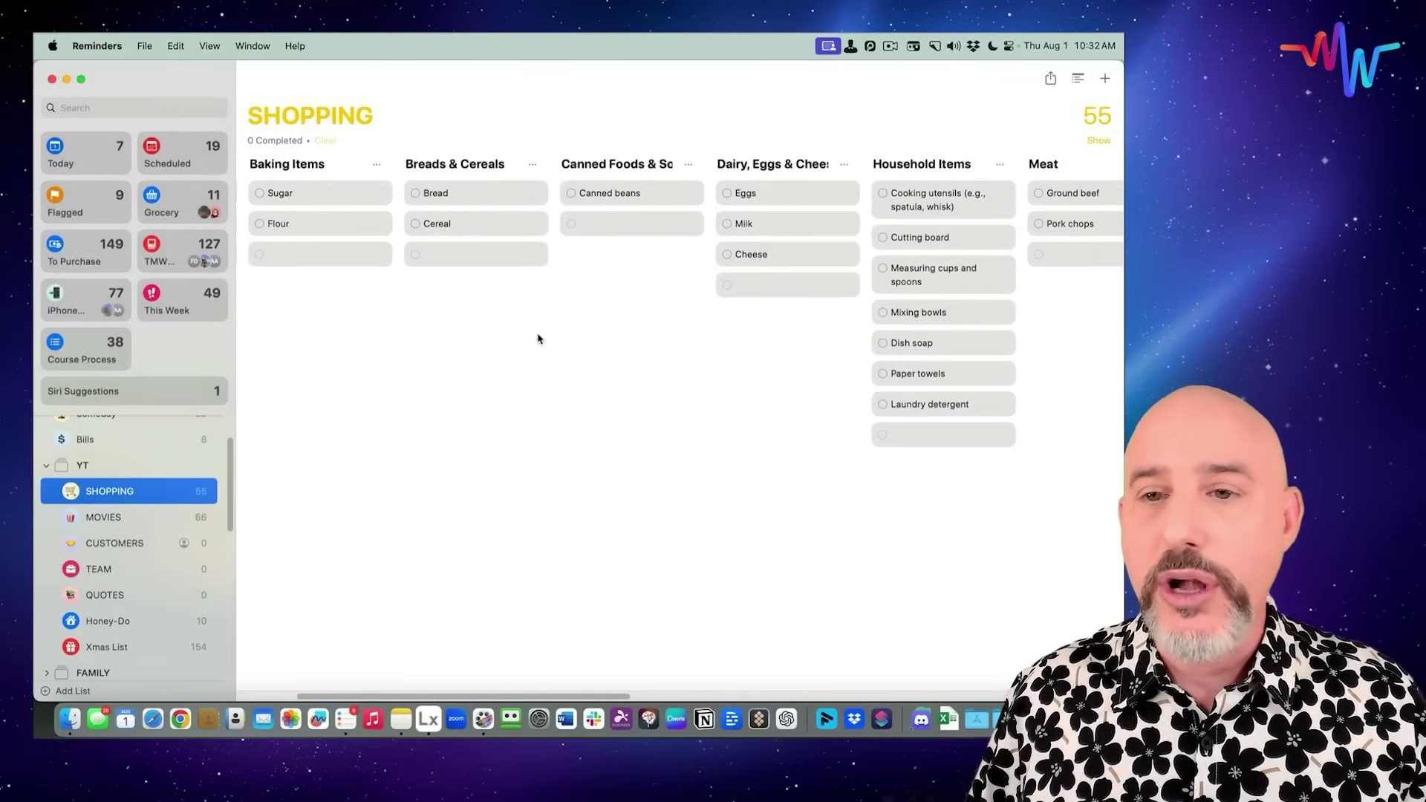
{"action": "scroll", "coordinate": [538, 339], "scroll_direction": "right", "scroll_amount": 3}
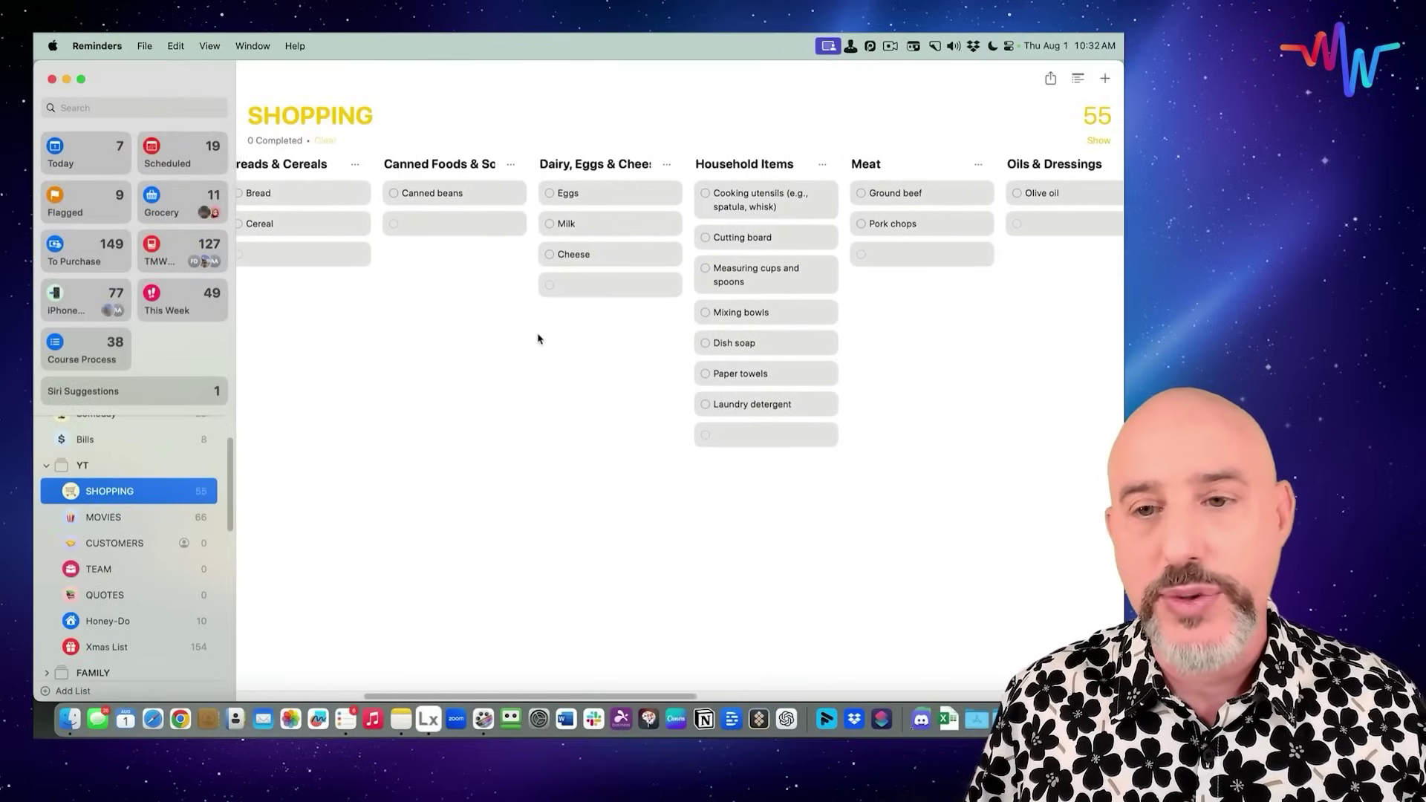
{"action": "scroll", "coordinate": [538, 340], "scroll_direction": "right", "scroll_amount": 10}
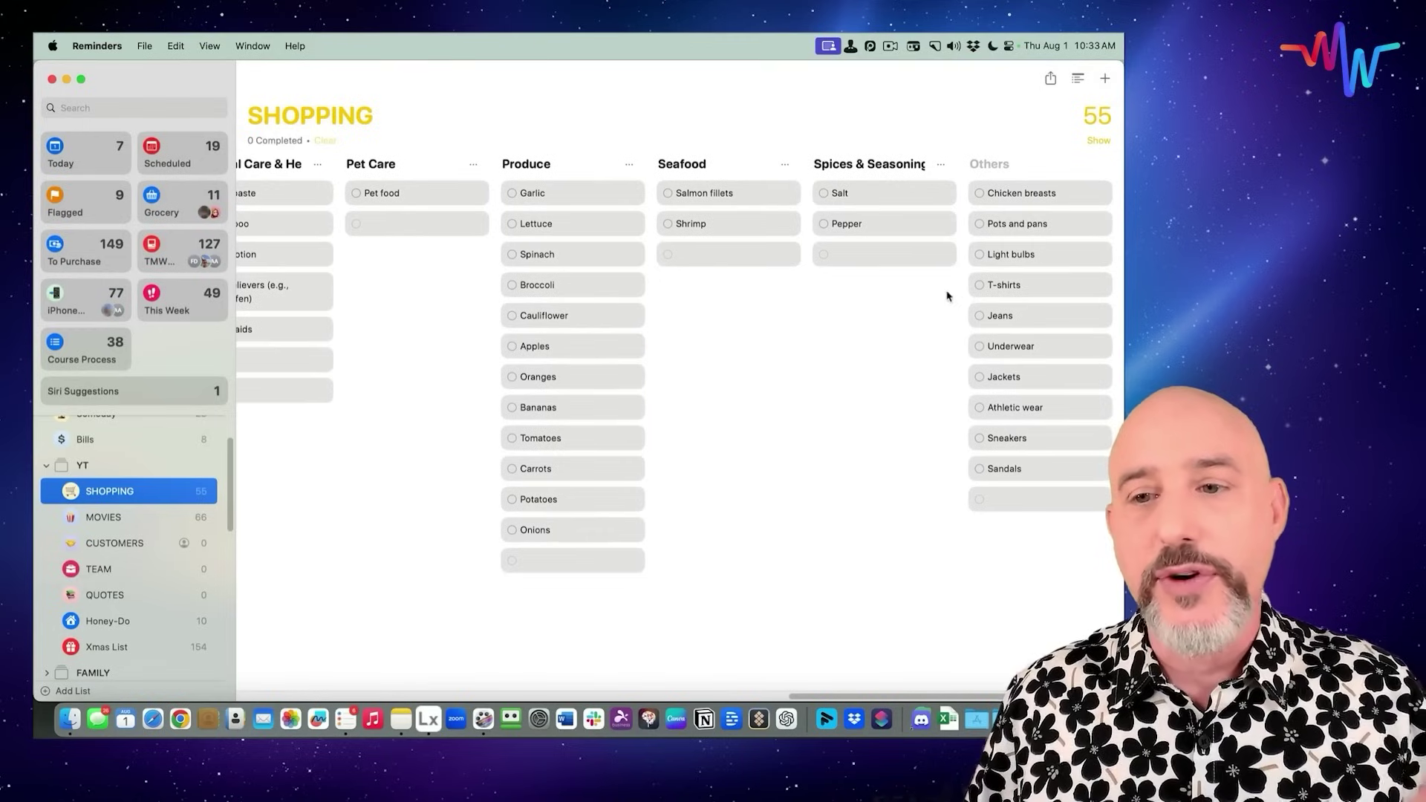
{"action": "mouse_move", "coordinate": [1047, 288]}
{"action": "left_mouse_down"}
{"action": "mouse_move", "coordinate": [717, 283]}
{"action": "mouse_move", "coordinate": [442, 327]}
{"action": "mouse_move", "coordinate": [303, 394]}
{"action": "left_mouse_up"}
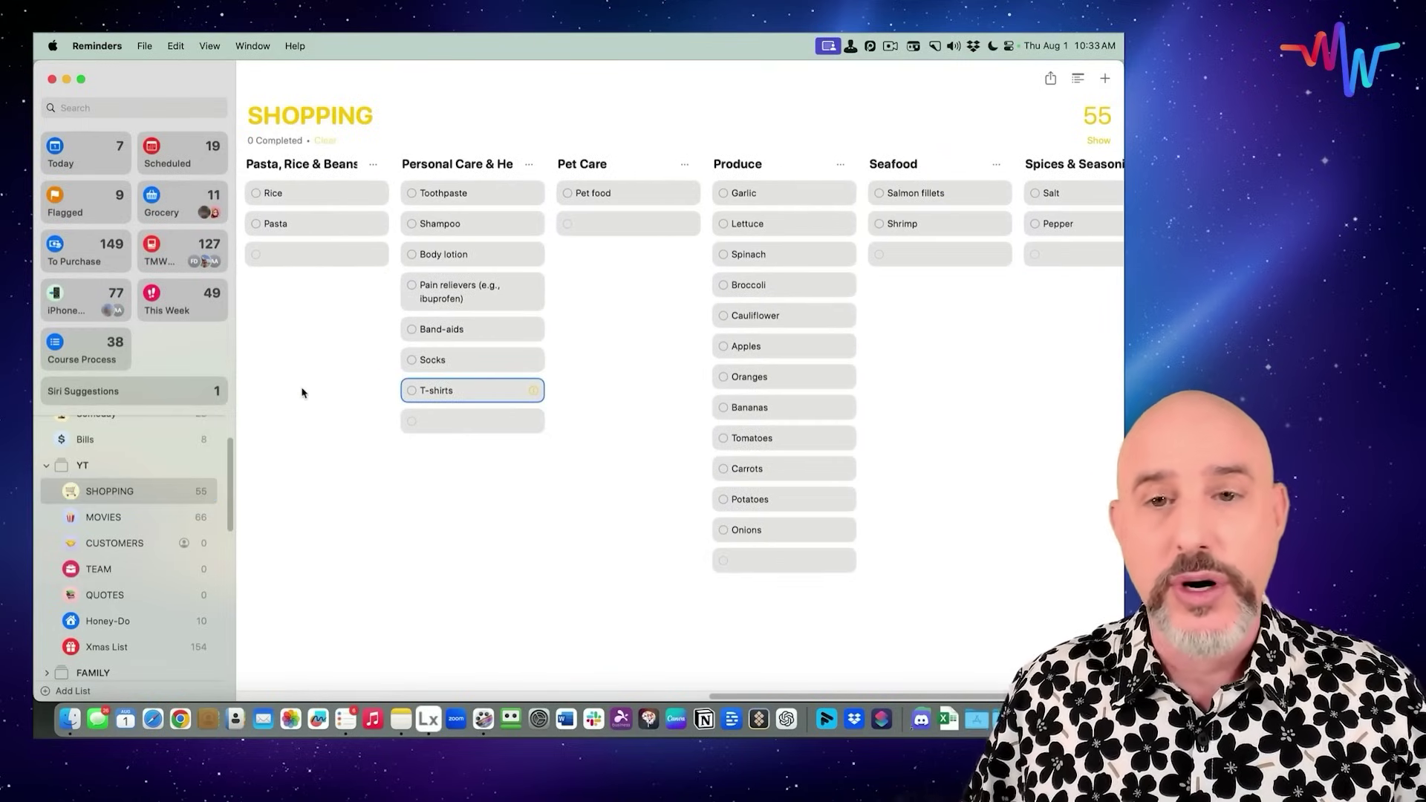
- Add a new column named Costco to the SHOPPING list
{"action": "scroll", "coordinate": [302, 392], "scroll_direction": "left", "scroll_amount": 4}
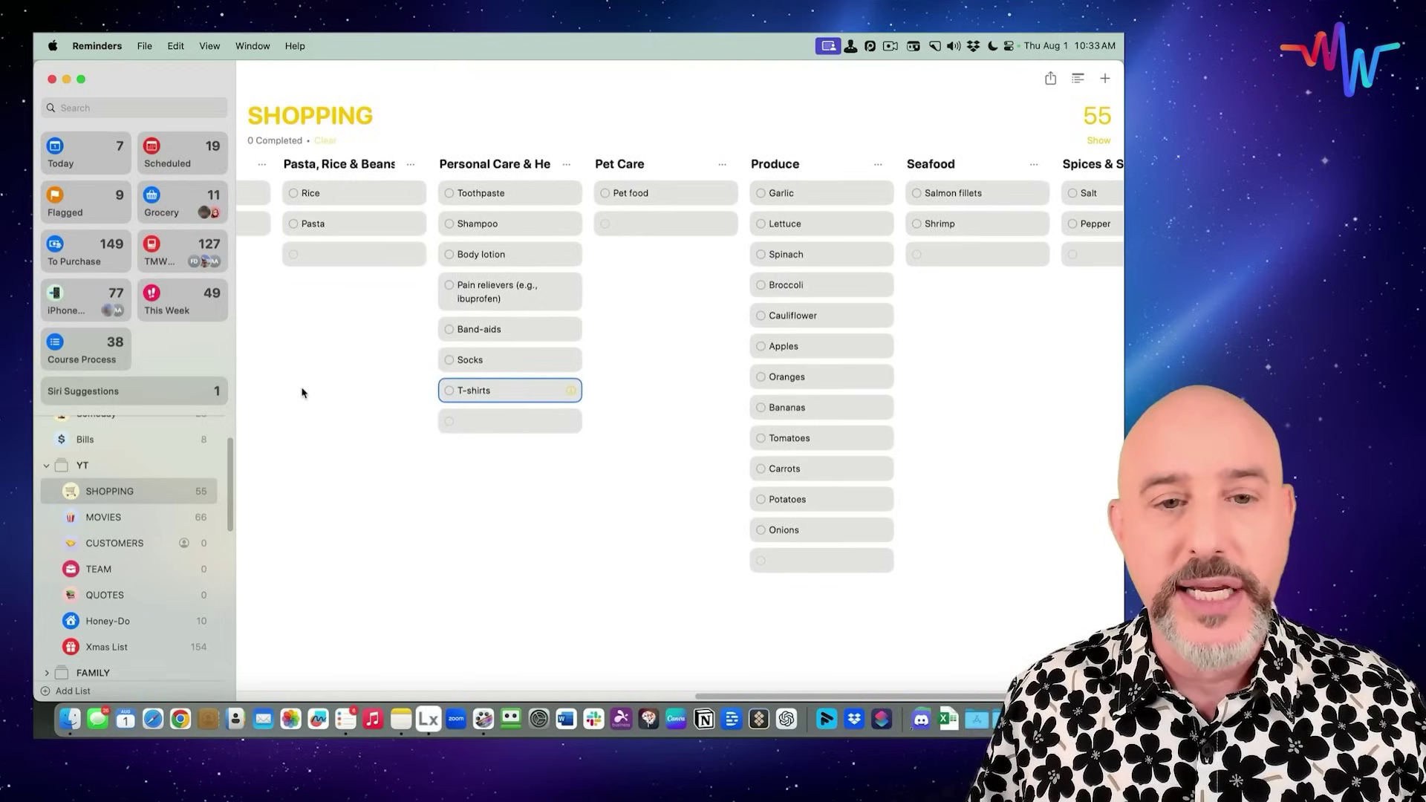
{"action": "scroll", "coordinate": [302, 392], "scroll_direction": "left", "scroll_amount": 12}
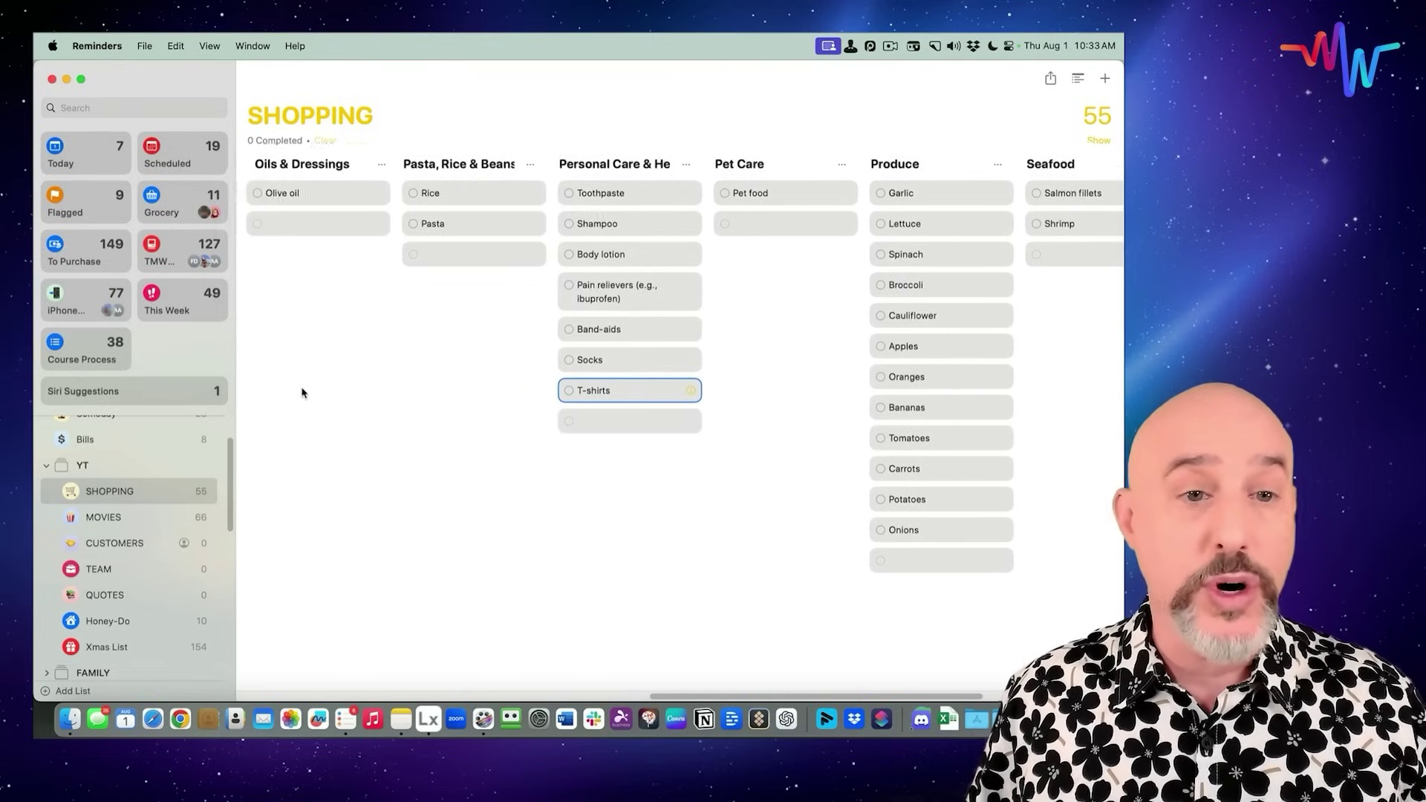
{"action": "scroll", "coordinate": [303, 392], "scroll_direction": "right", "scroll_amount": 20}
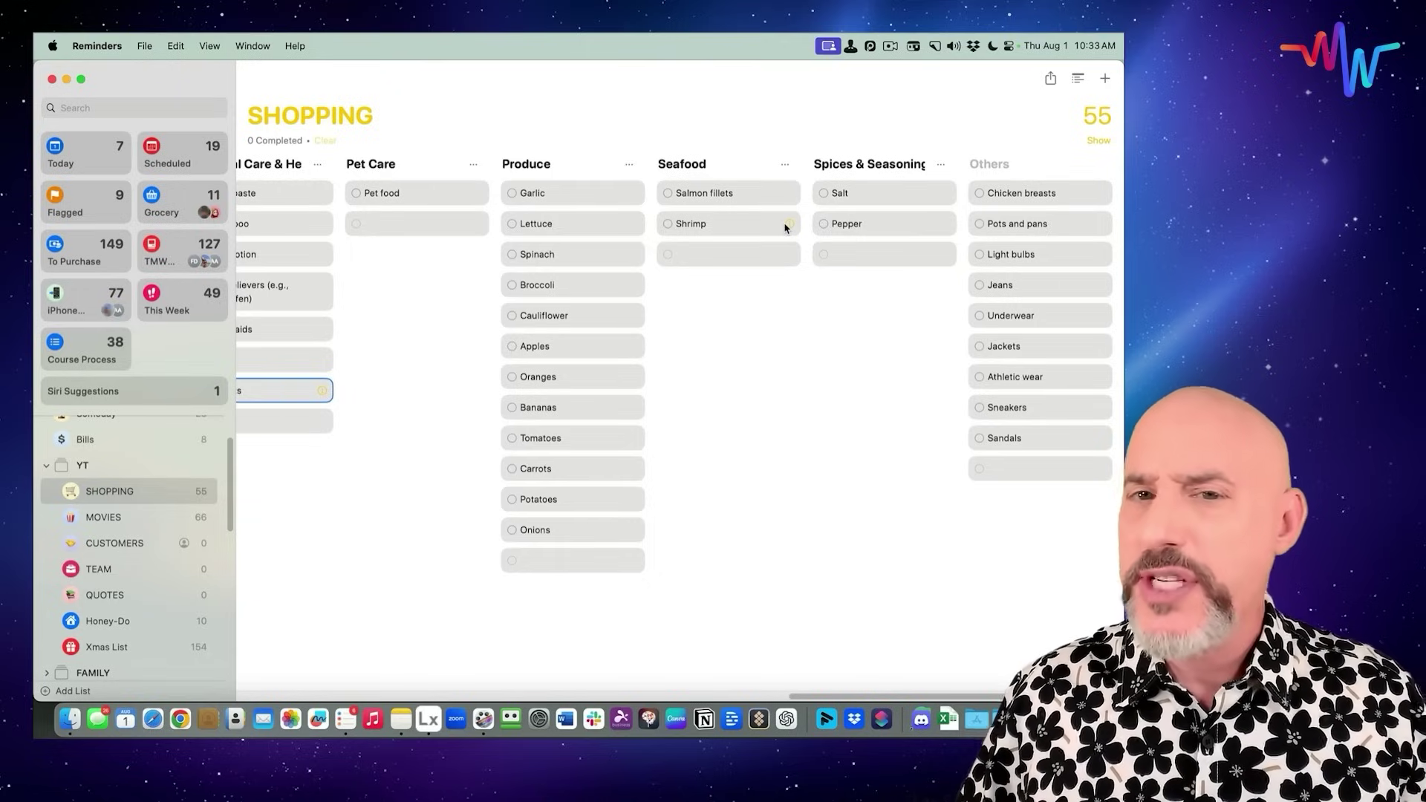
{"action": "scroll", "coordinate": [789, 346], "scroll_direction": "left", "scroll_amount": 15}
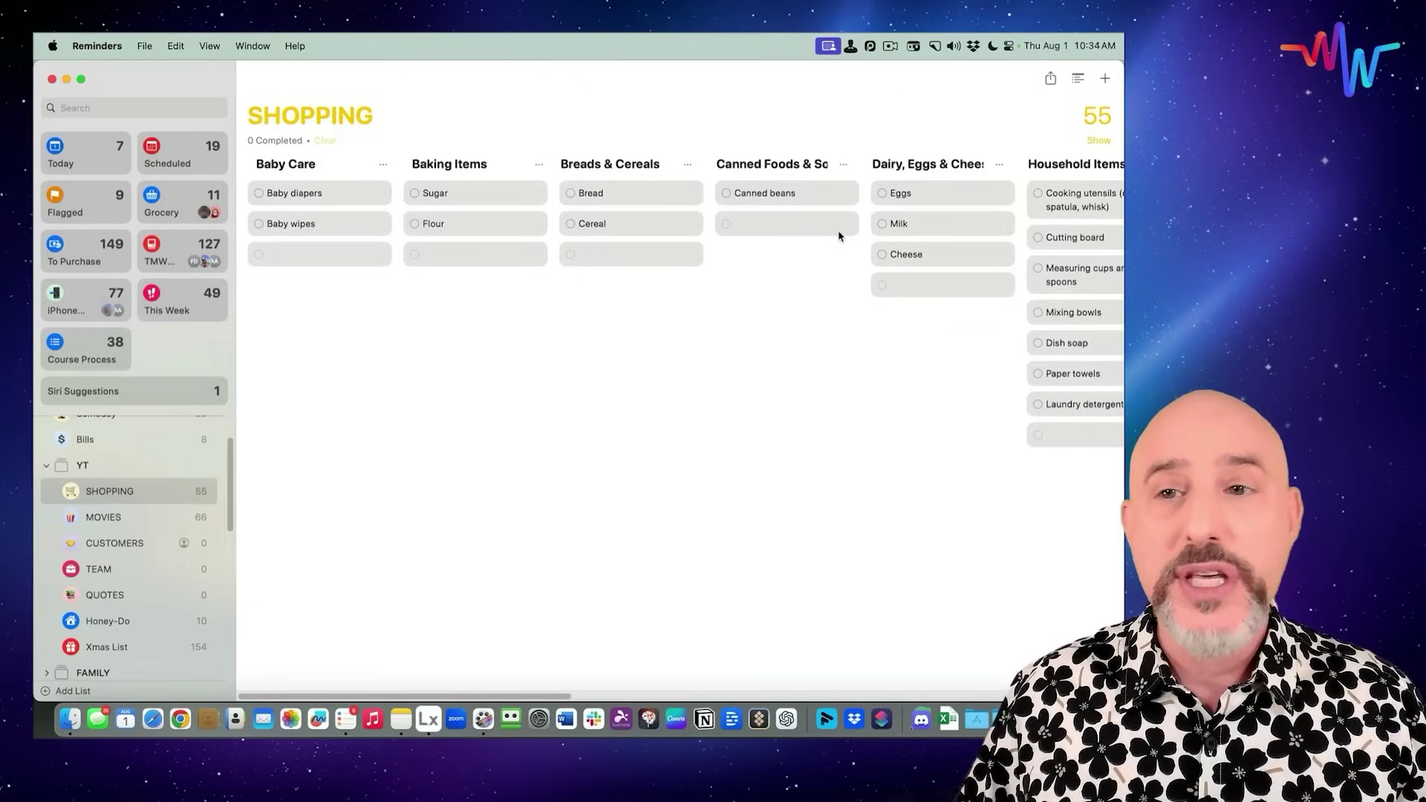
{"action": "left_click", "coordinate": [1079, 80]}
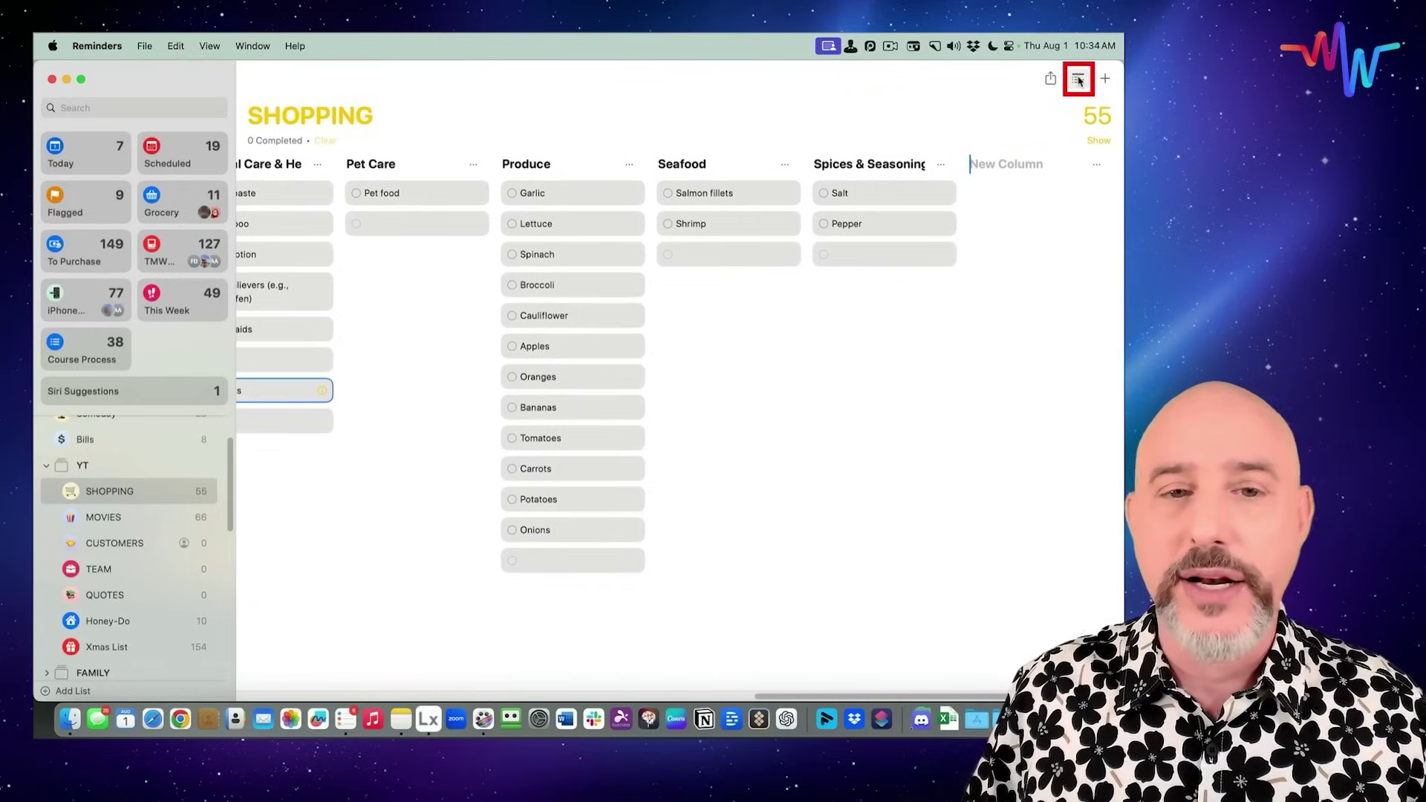
{"action": "type", "text": "Costco"}
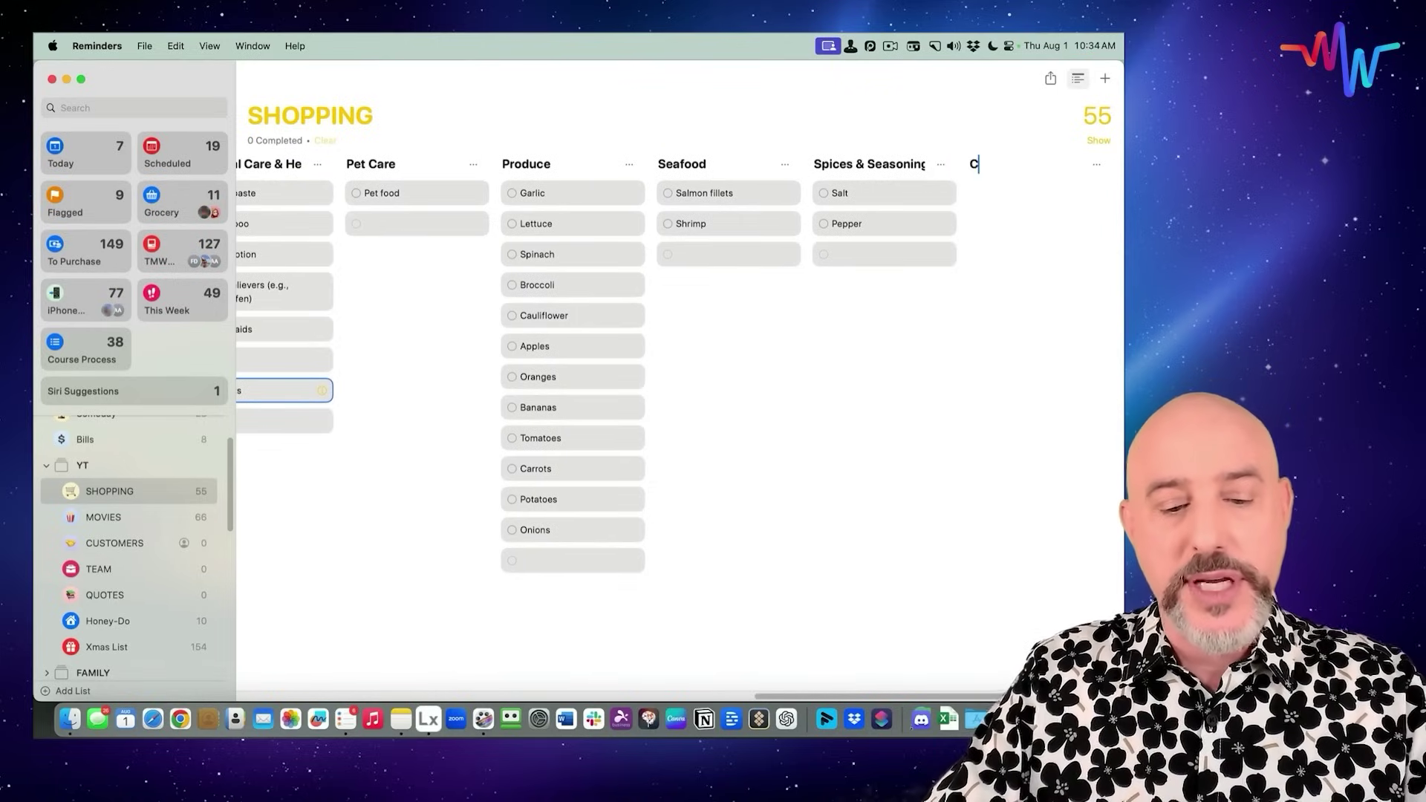
{"action": "key", "text": "Return"}
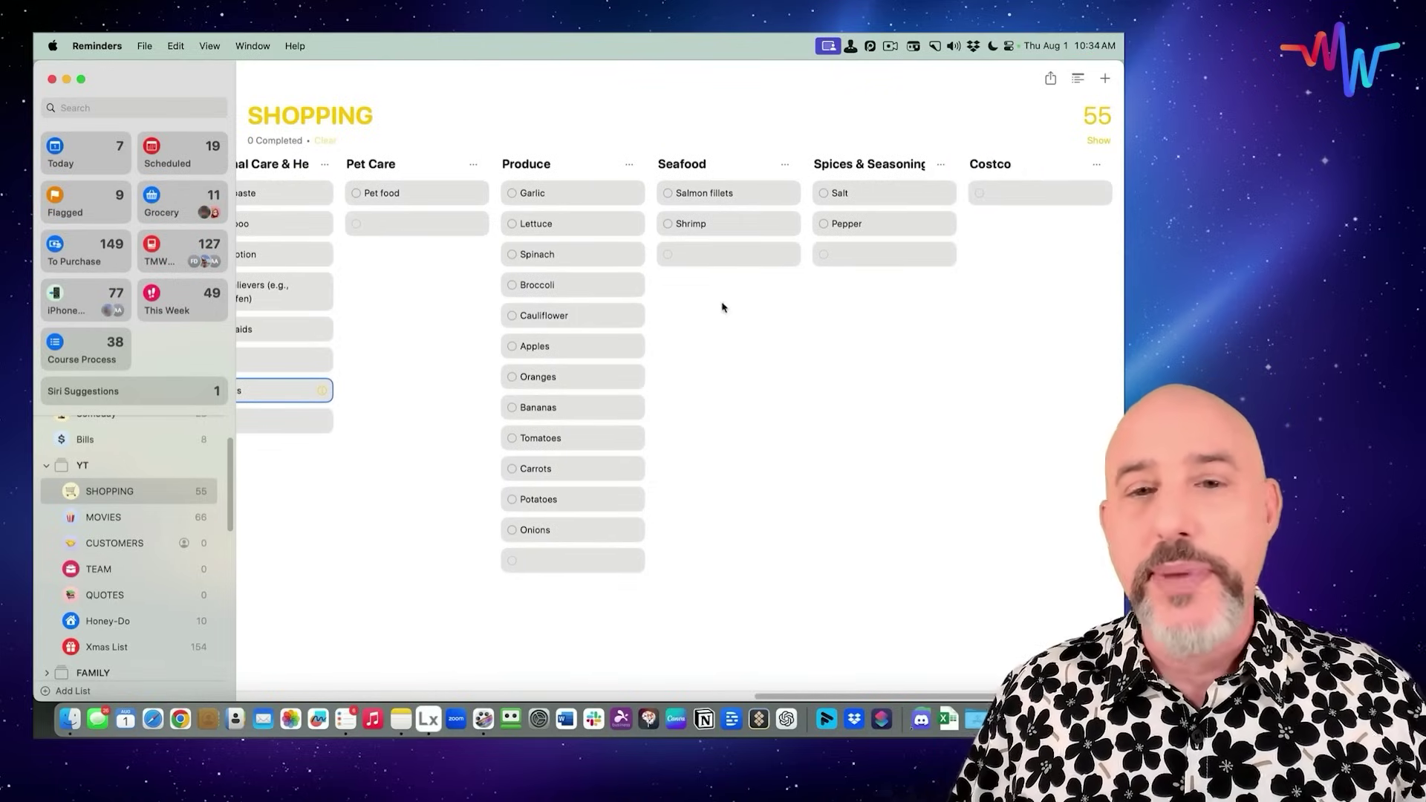
- Move Salmon fillets and Shrimp together from the Seafood column to the Costco column
{"action": "left_click", "coordinate": [735, 194]}
{"action": "left_click", "coordinate": [747, 230], "text": "super"}
{"action": "left_click_drag", "start_coordinate": [747, 205], "coordinate": [1033, 195]}
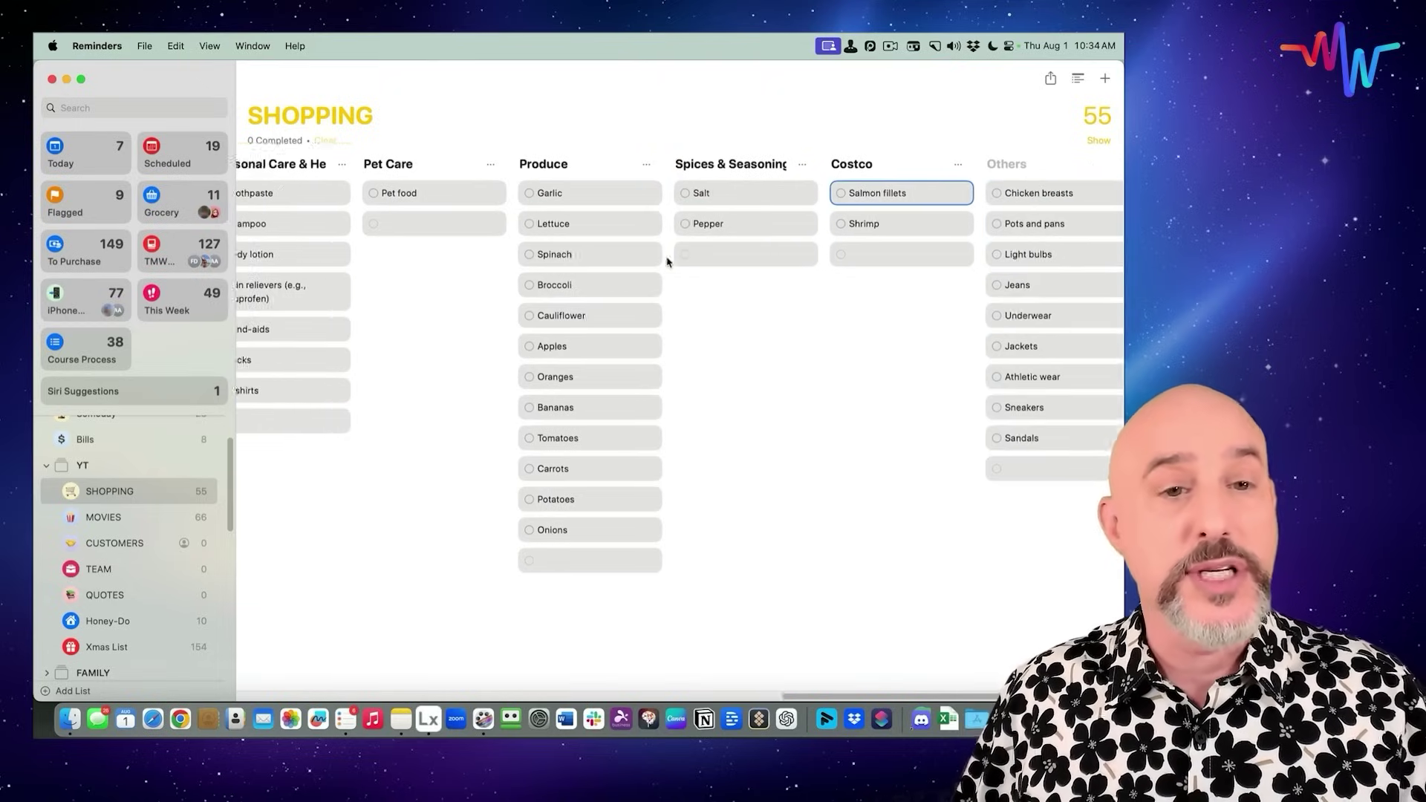
- Move Ground beef and Pork chops together from the Meat column to the Costco column
{"action": "scroll", "coordinate": [666, 258], "scroll_direction": "left", "scroll_amount": 10}
{"action": "left_click", "coordinate": [532, 201]}
{"action": "left_click", "coordinate": [533, 223], "text": "super"}
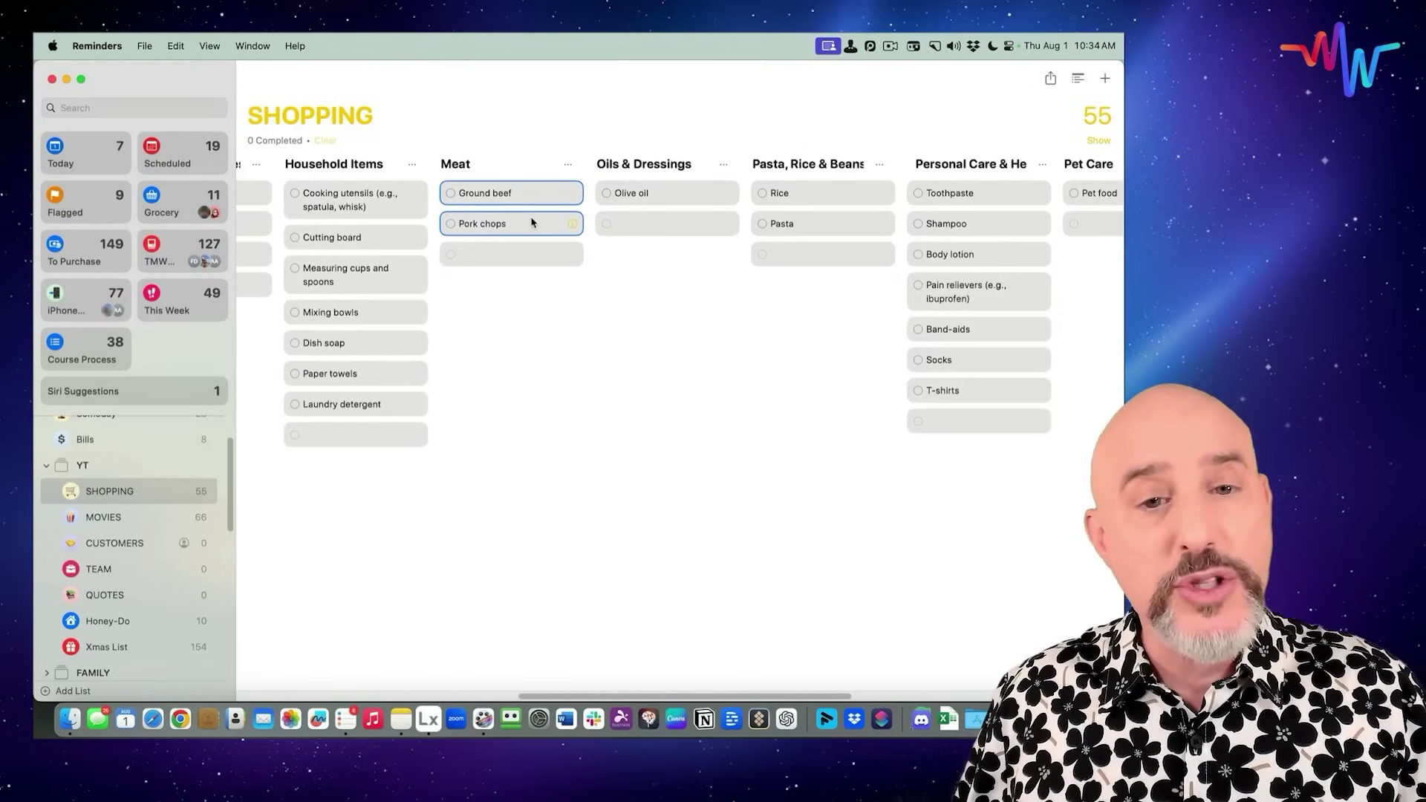
{"action": "right_click", "coordinate": [532, 221]}
{"action": "mouse_move", "coordinate": [569, 356]}
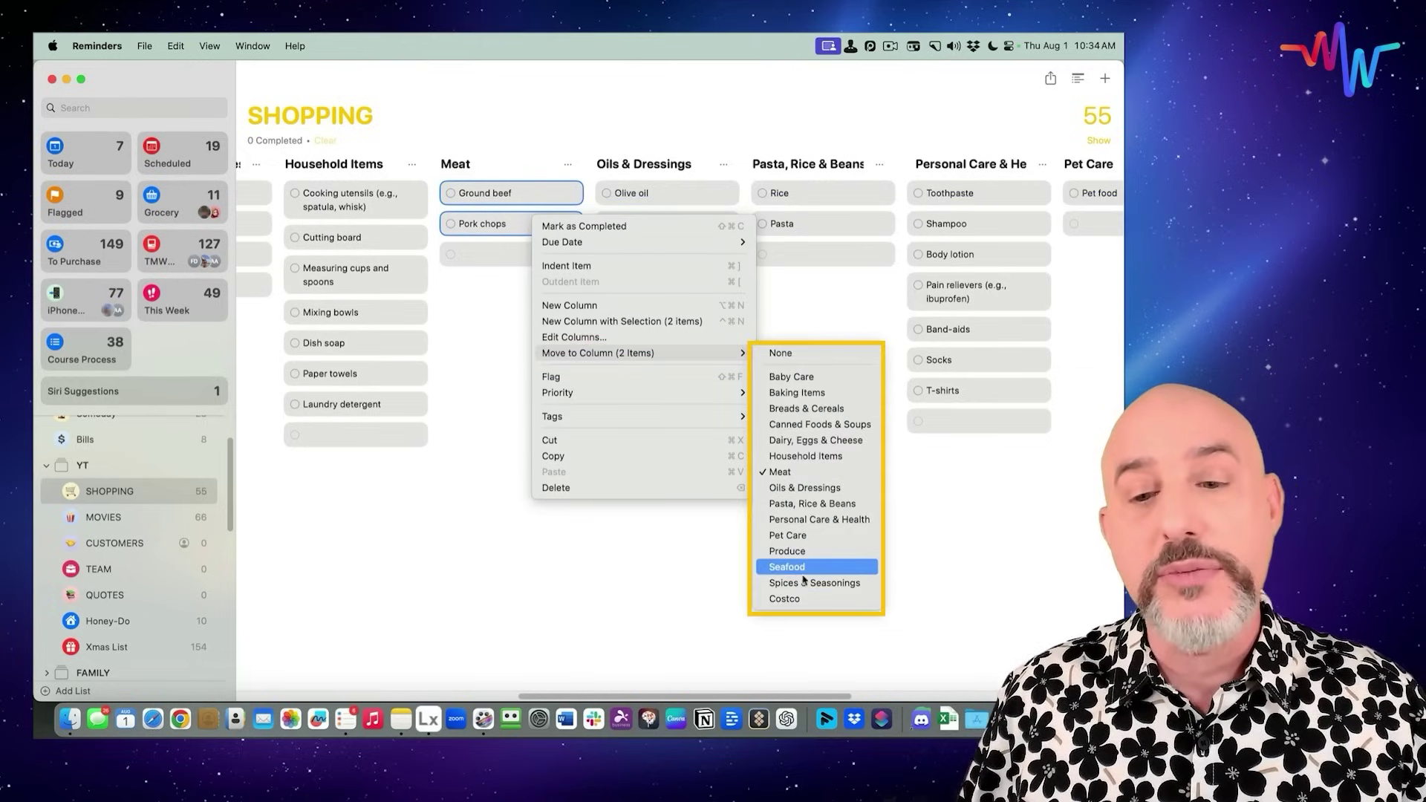
{"action": "left_click", "coordinate": [794, 599]}
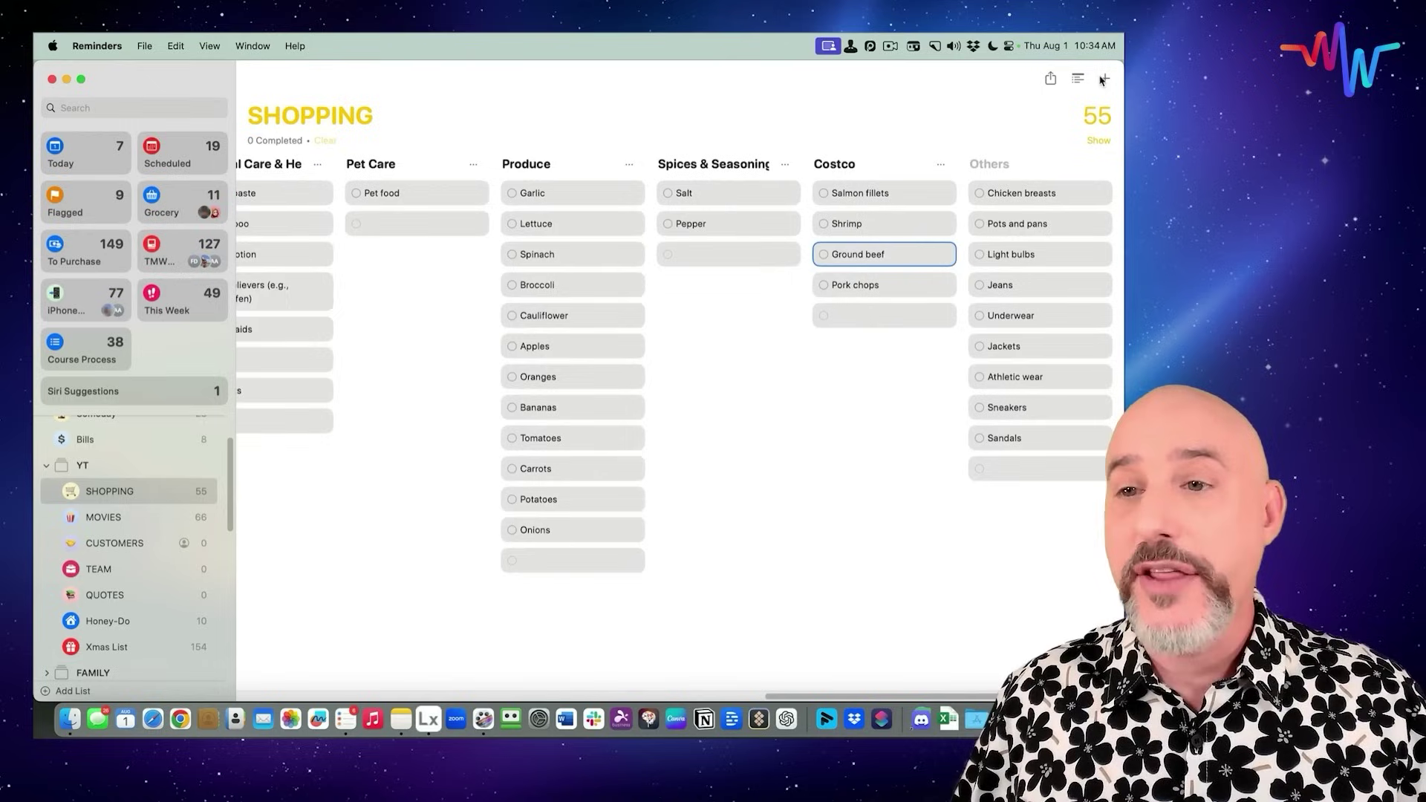
- Add another column named Whole Foods to the SHOPPING list
{"action": "left_click", "coordinate": [1078, 78]}
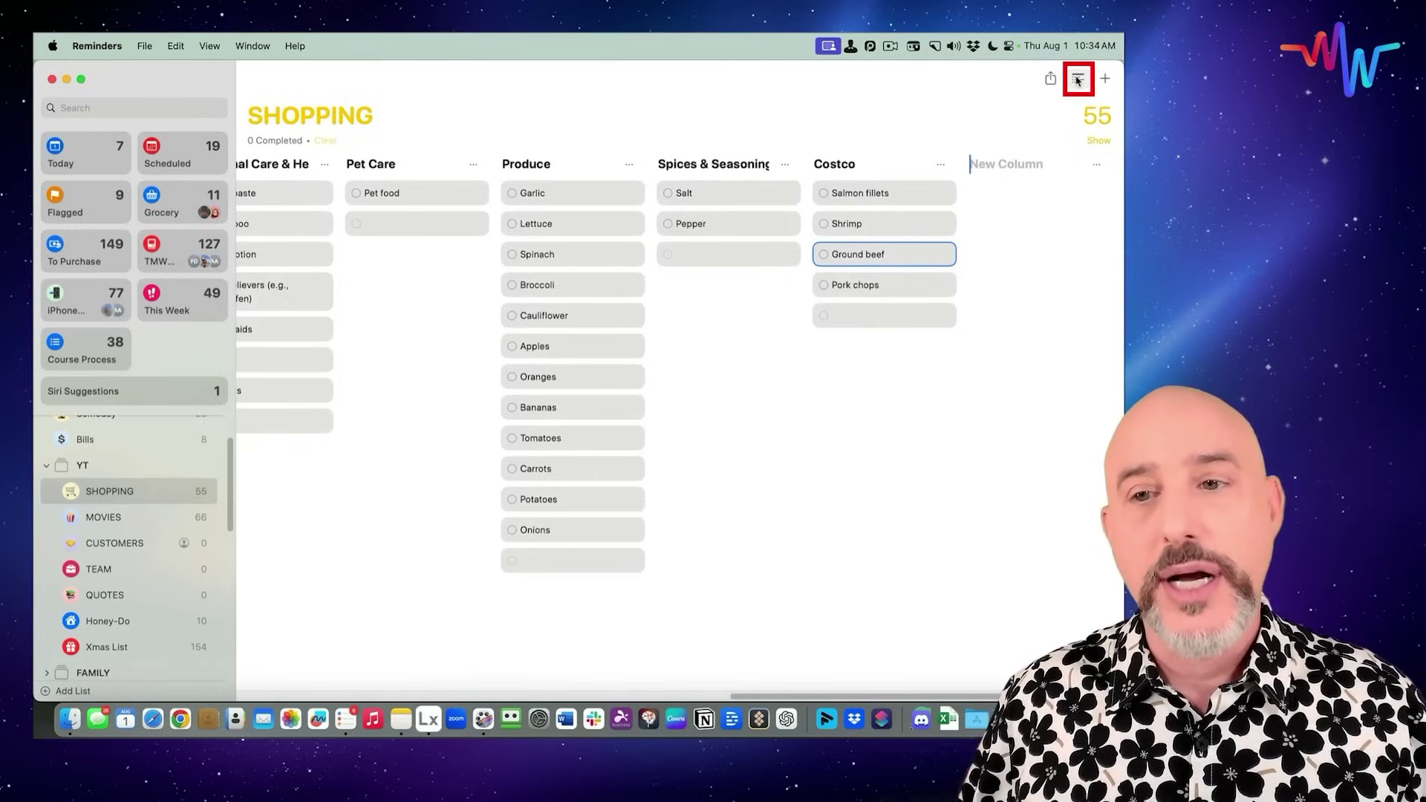
{"action": "type", "text": "Whole Foods"}
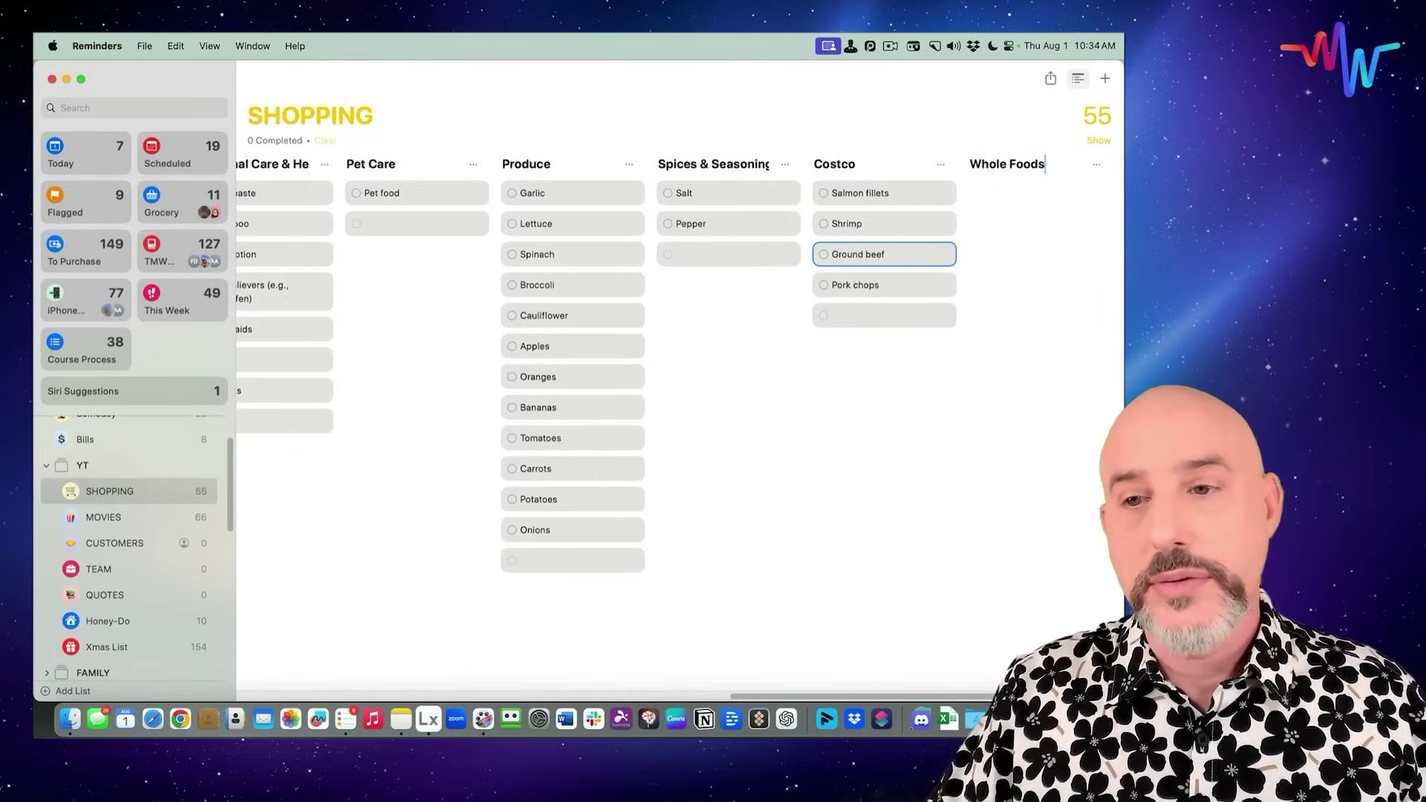
{"action": "key", "text": "Return"}
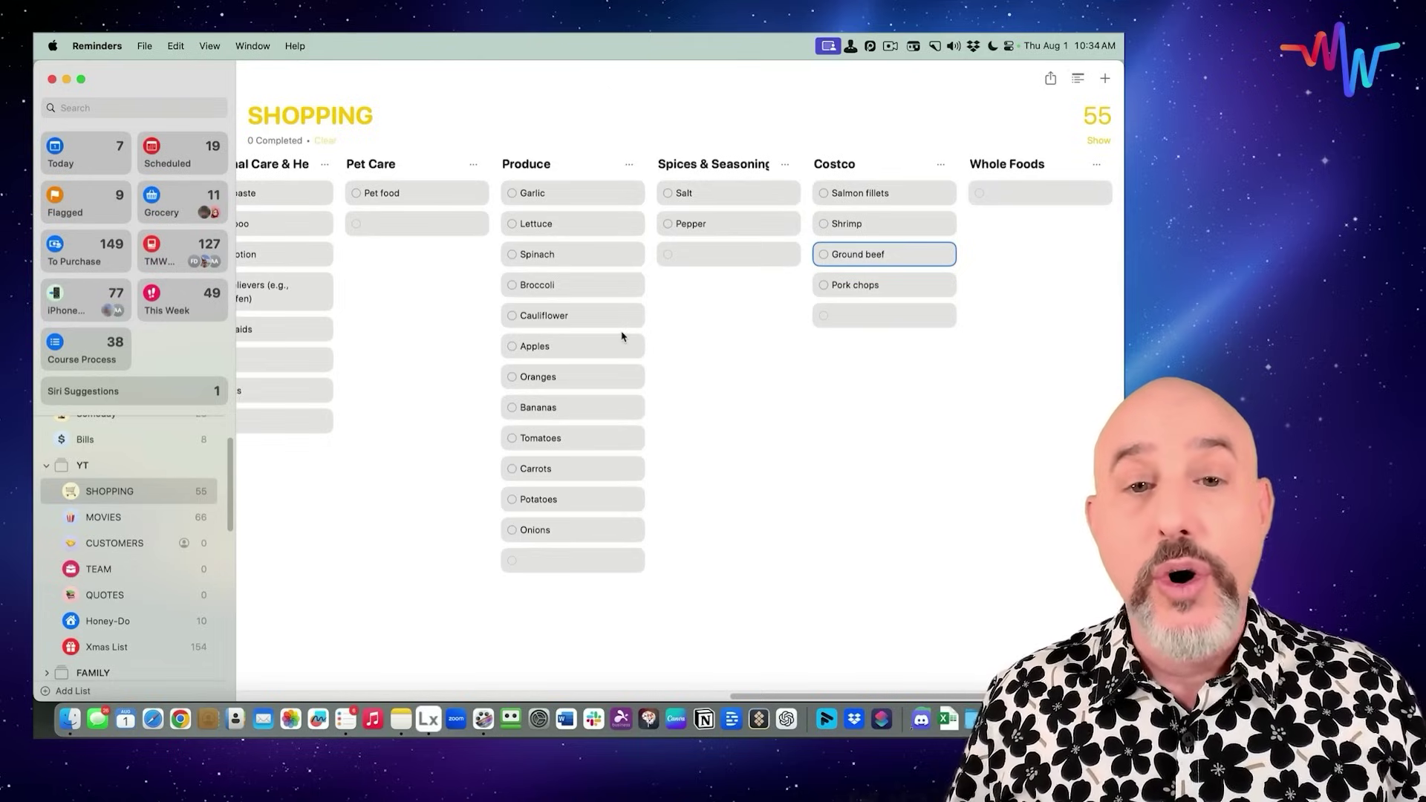
- Move all Produce items, Garlic through Onions, to the Whole Foods column, and Chicken breasts from Others to the Costco column
{"action": "left_click", "coordinate": [574, 201]}
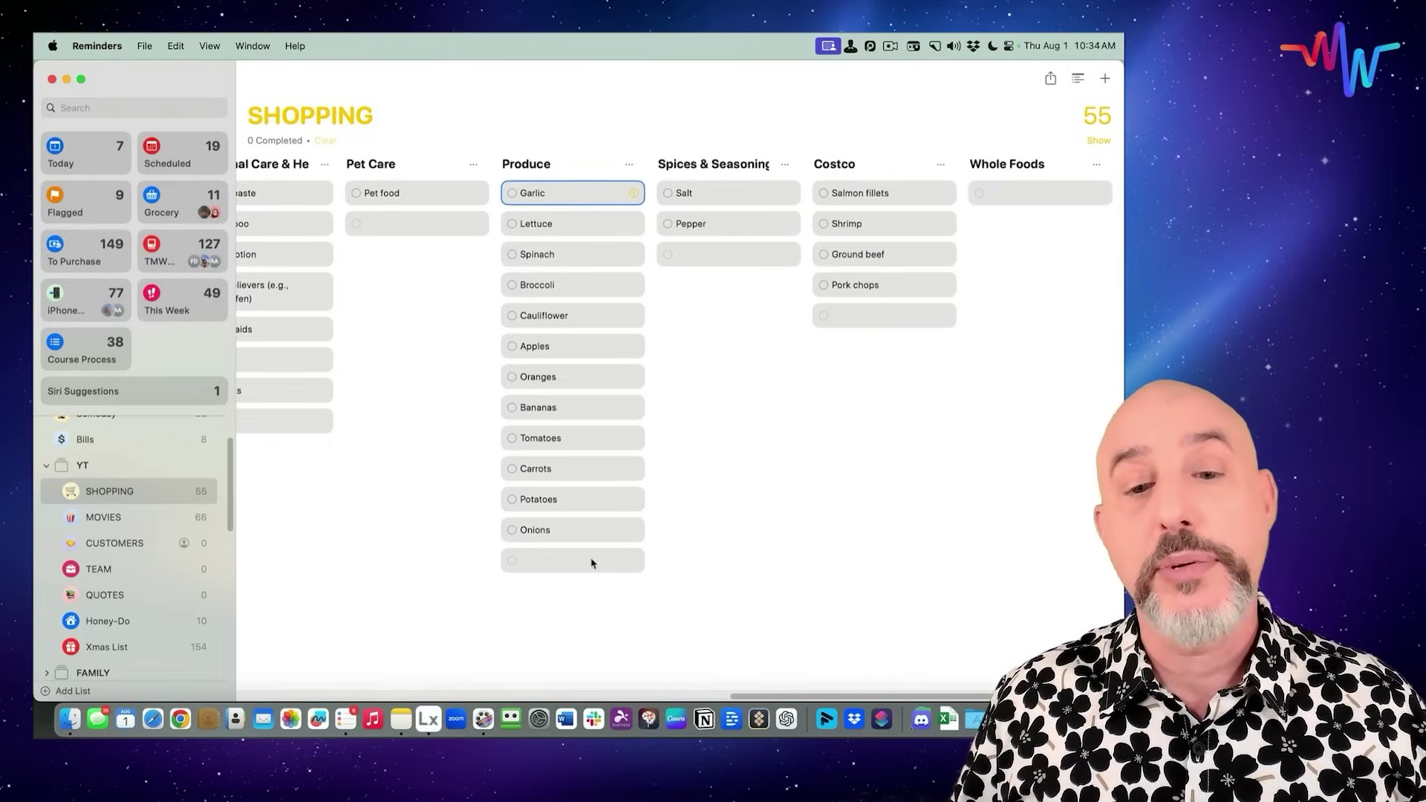
{"action": "left_click", "coordinate": [582, 536], "text": "shift"}
{"action": "left_click_drag", "start_coordinate": [584, 209], "coordinate": [1012, 198]}
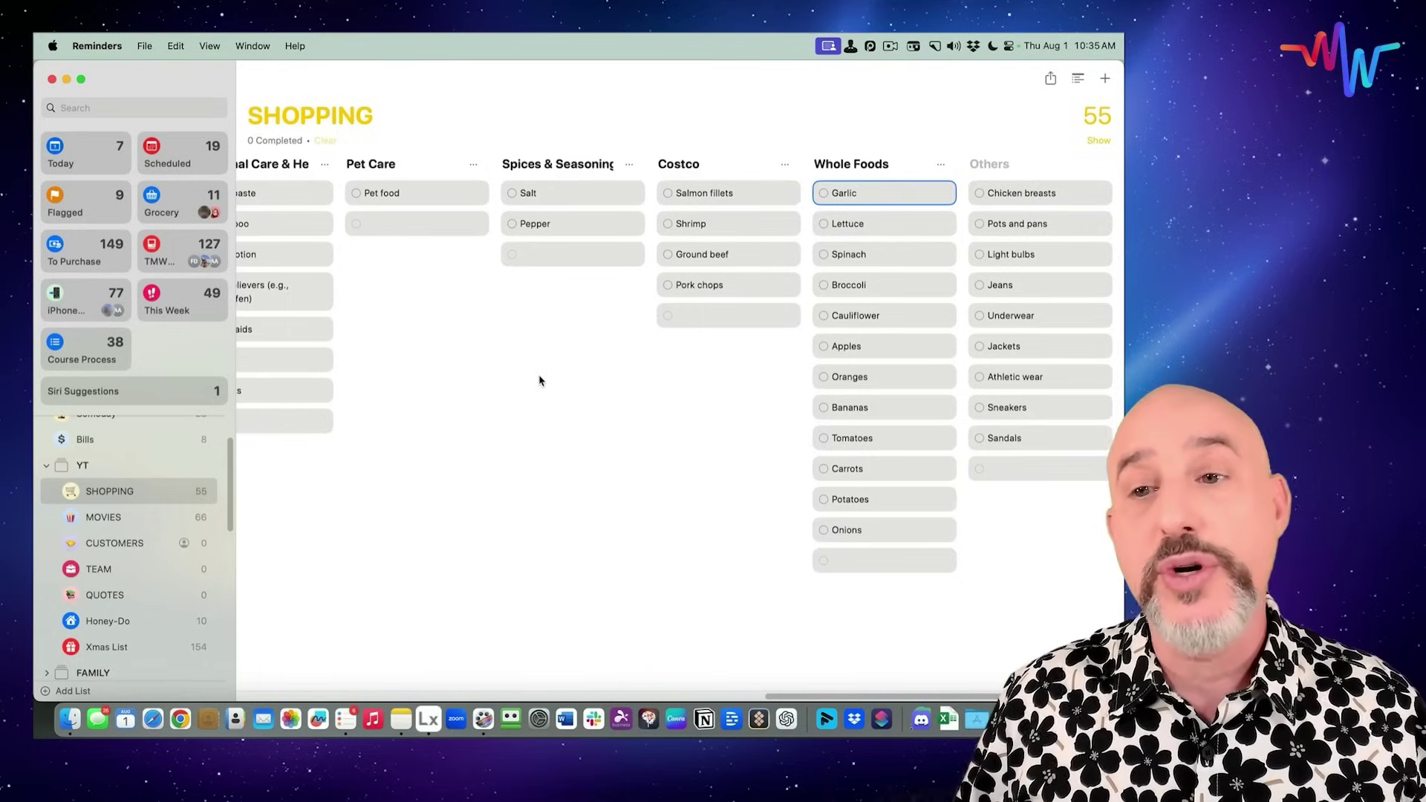
{"action": "left_click_drag", "start_coordinate": [988, 195], "coordinate": [714, 185]}
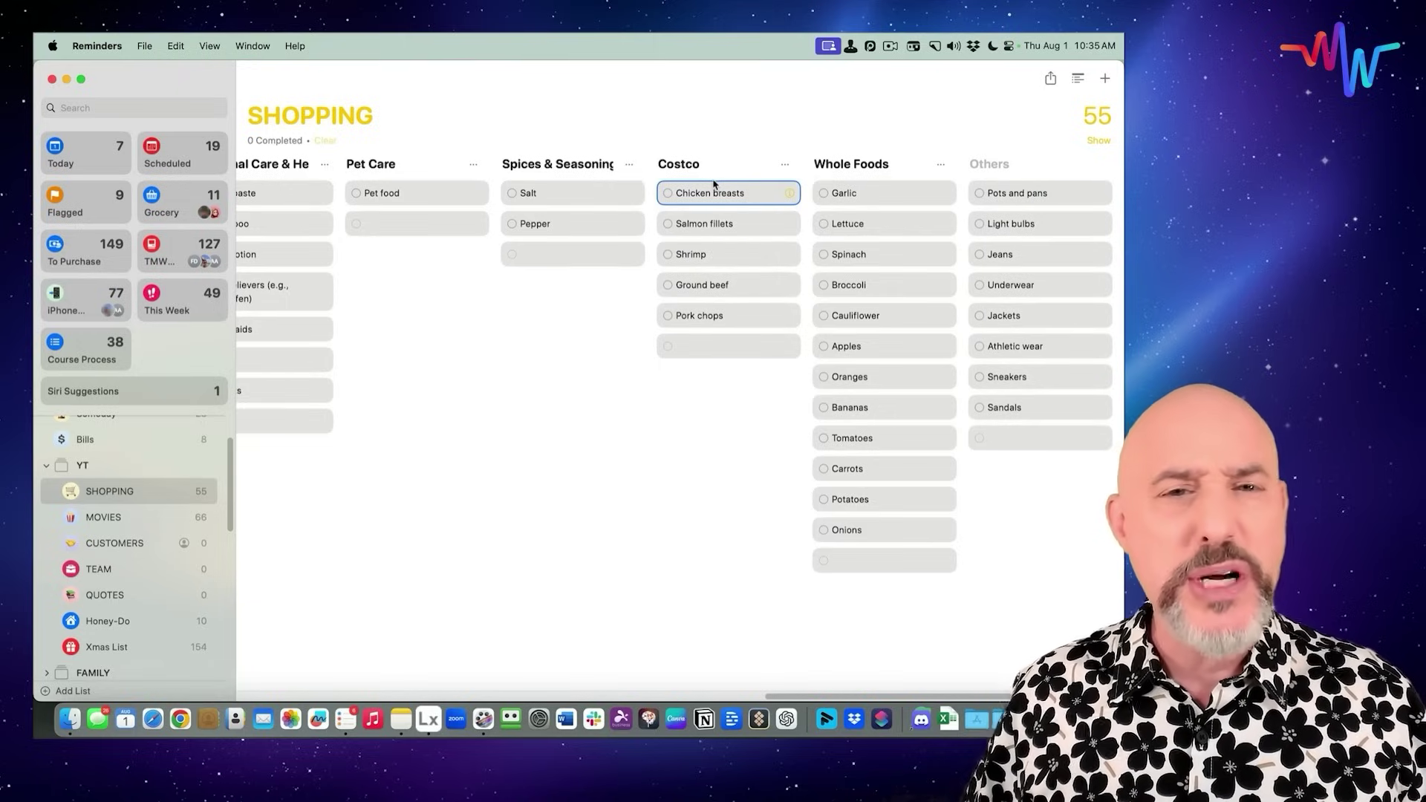
- Open the CUSTOMERS list in the YT group and display it as columns
{"action": "left_click", "coordinate": [109, 491]}
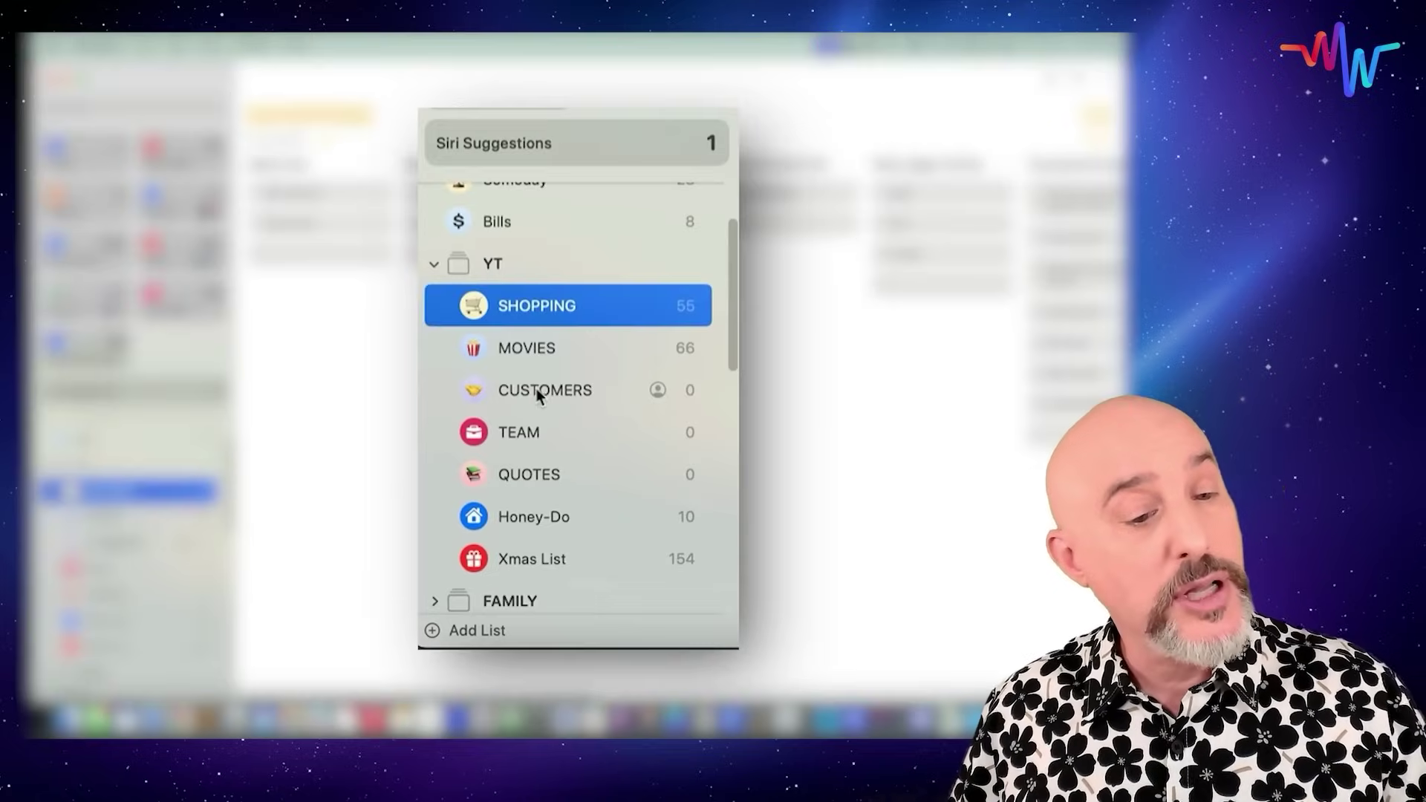
{"action": "left_click", "coordinate": [537, 390]}
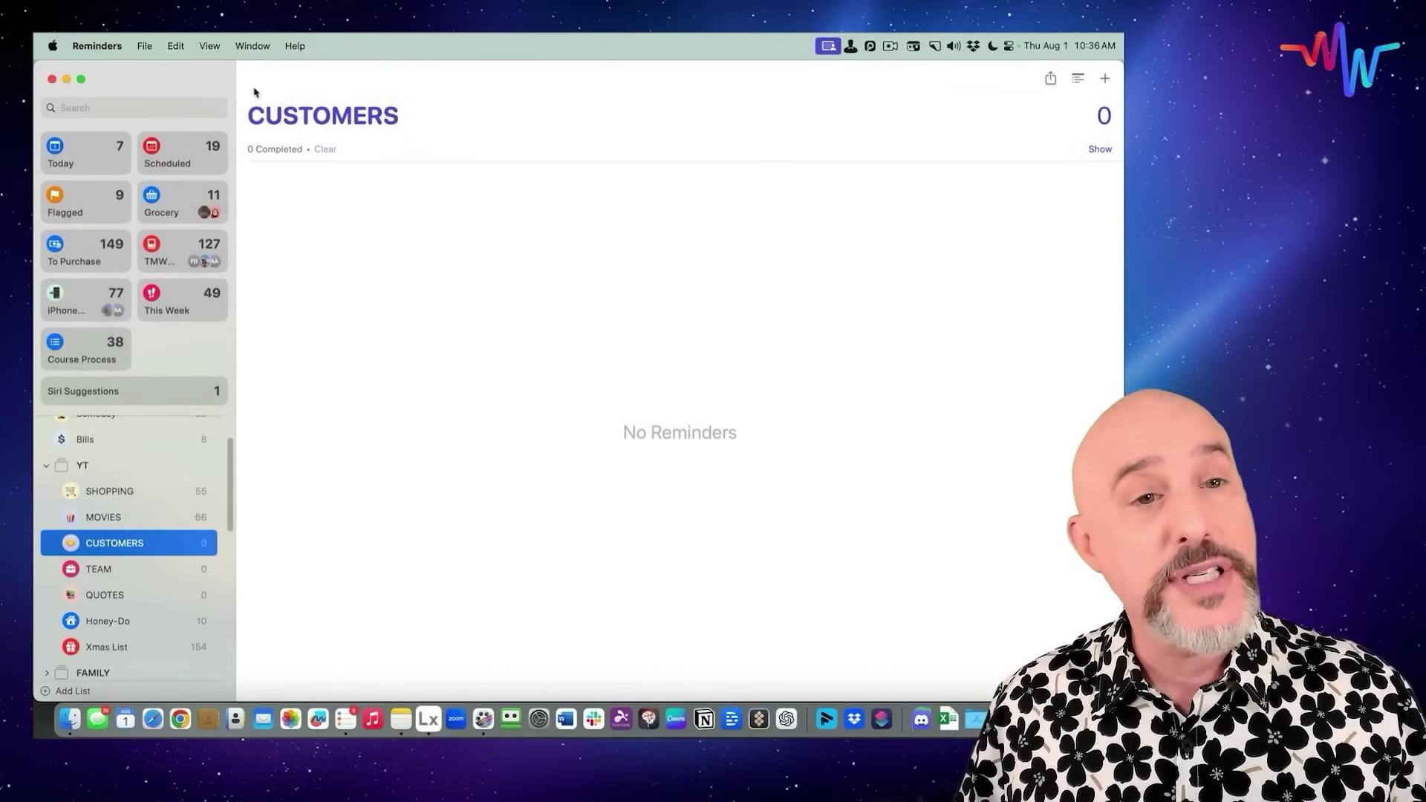
{"action": "left_click", "coordinate": [218, 46]}
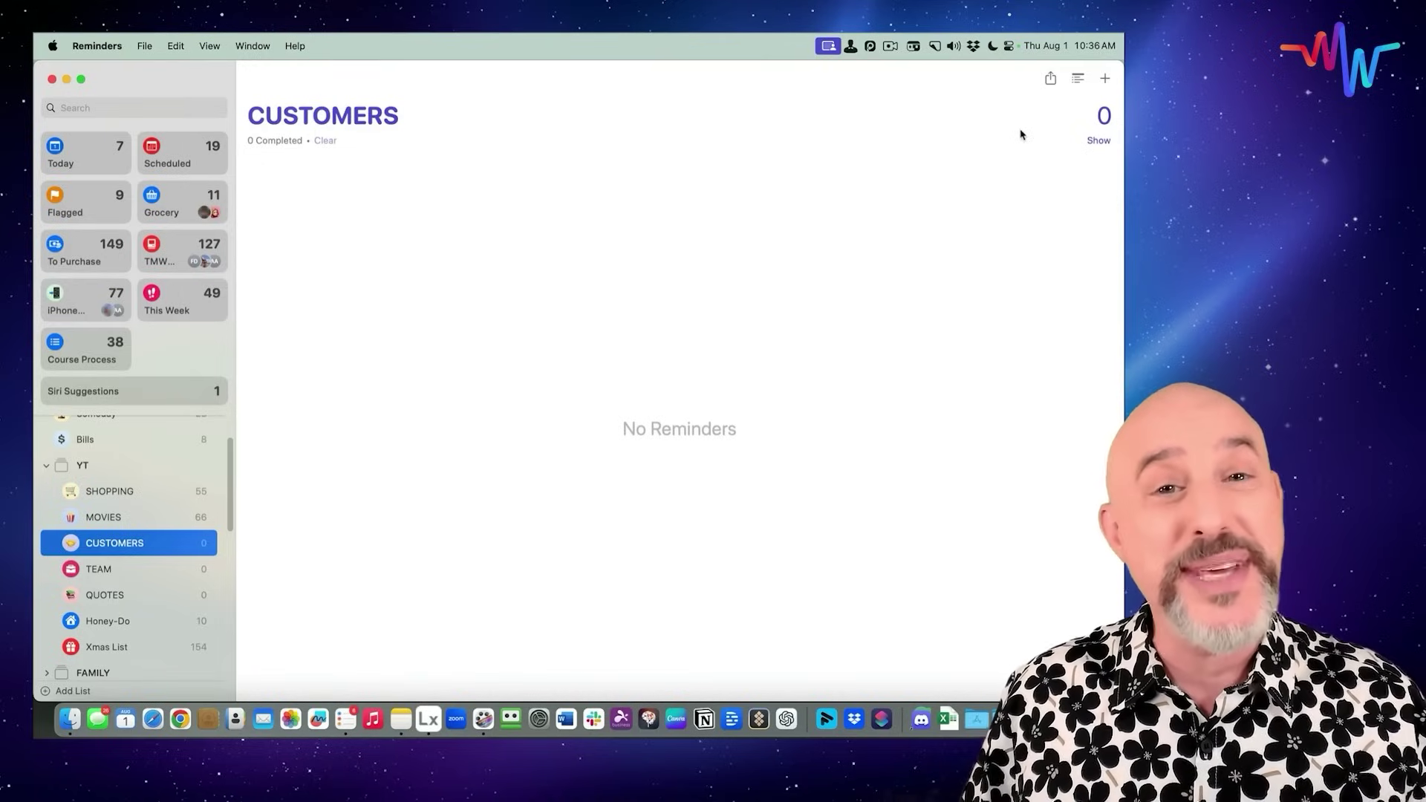
- Add three columns named Social Media, Online Ads and Mailing List to the CUSTOMERS list
{"action": "left_click", "coordinate": [1079, 79]}
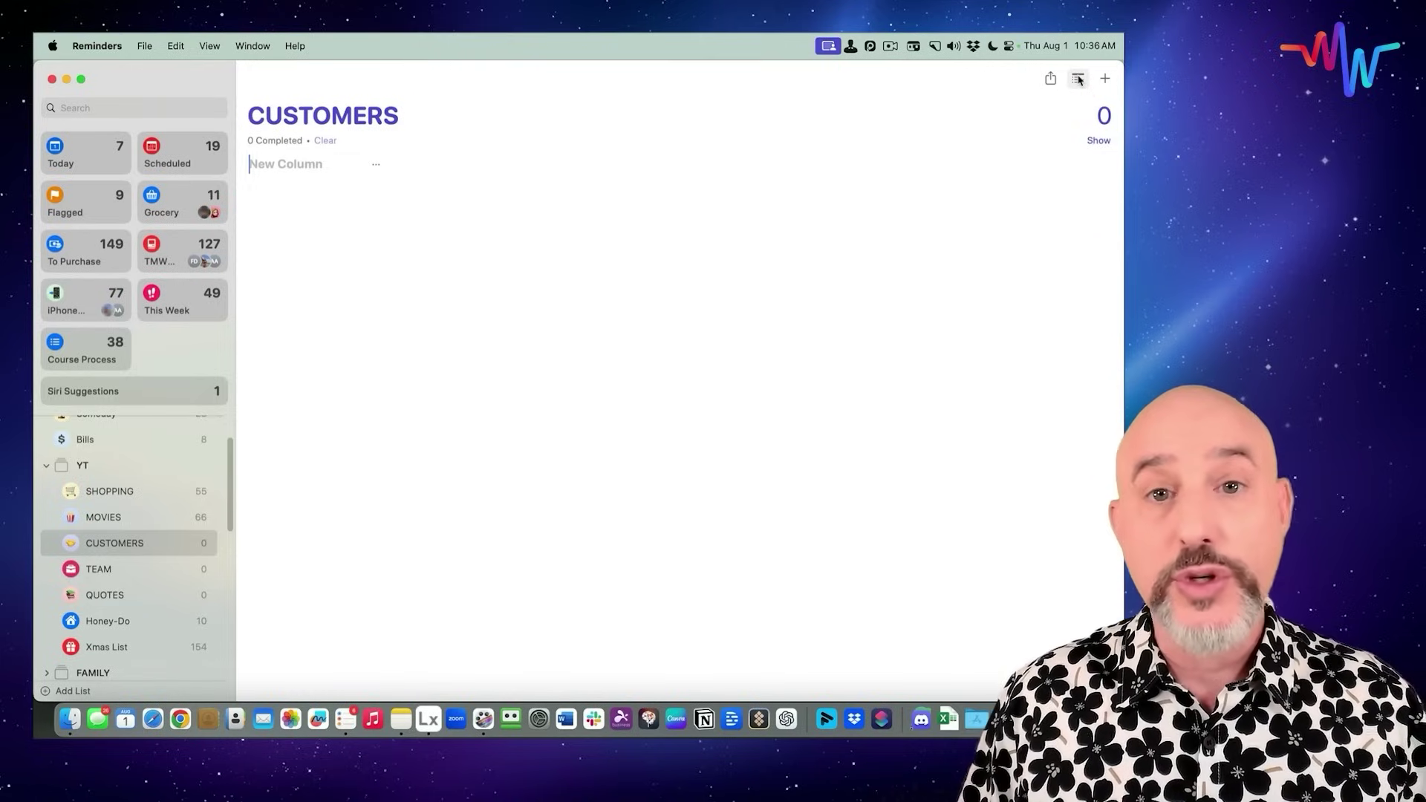
{"action": "type", "text": "Social Media"}
{"action": "key", "text": "Return"}
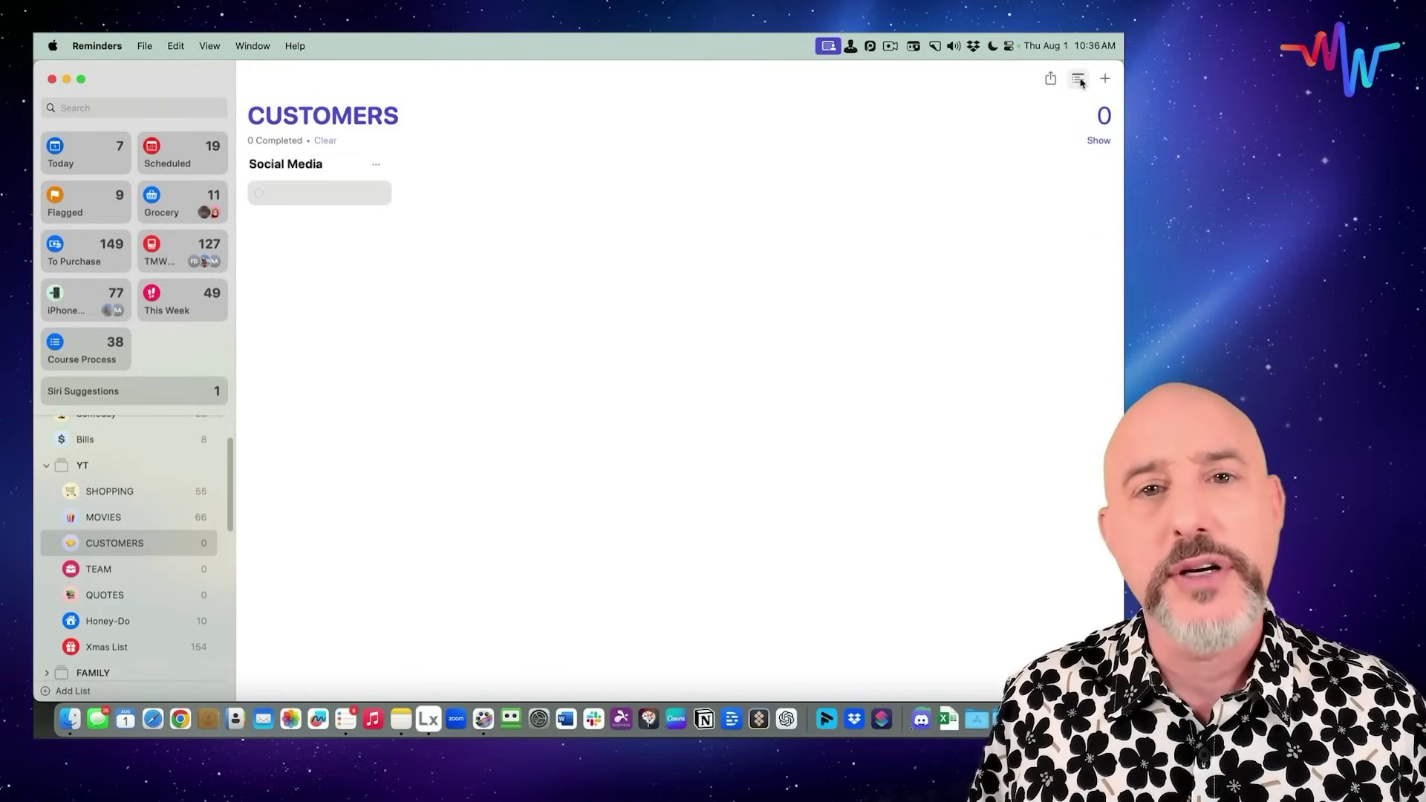
{"action": "left_click", "coordinate": [1079, 78]}
{"action": "type", "text": "Online Ads"}
{"action": "key", "text": "Return"}
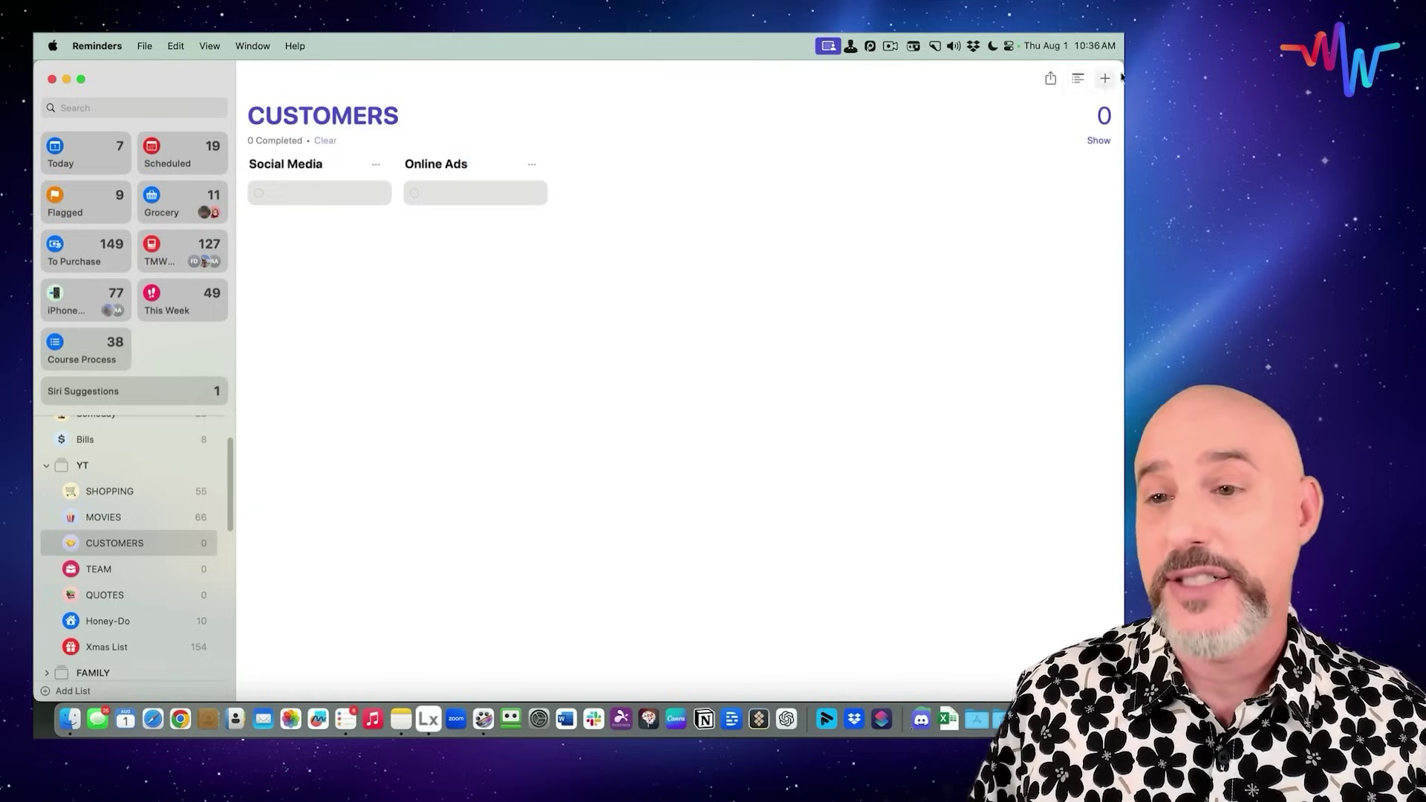
{"action": "left_click", "coordinate": [1079, 79]}
{"action": "type", "text": "Mailing List"}
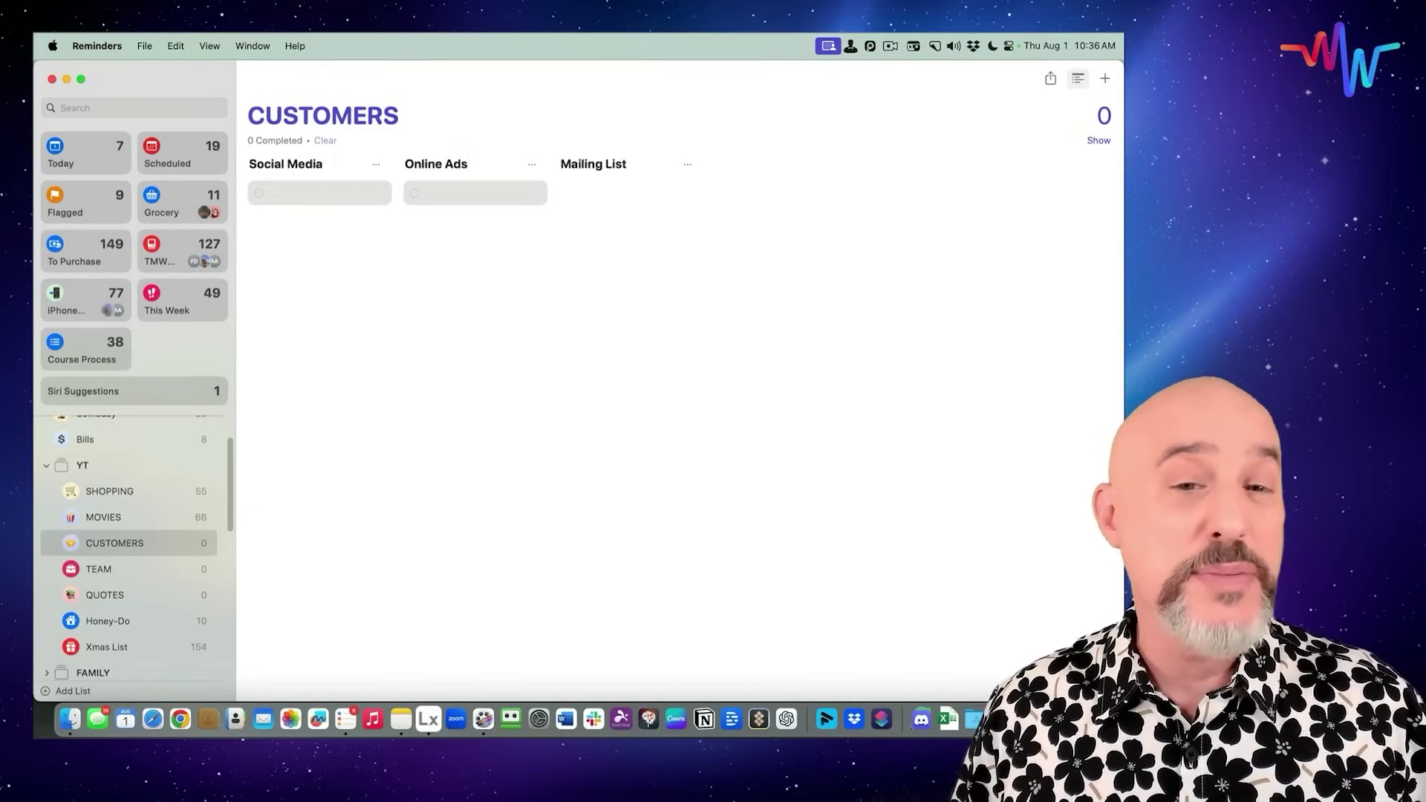
{"action": "key", "text": "Return"}
- Add three more columns named Offer, Offer Redirect and Paying Customer to the CUSTOMERS list
{"action": "left_click", "coordinate": [1078, 78]}
{"action": "type", "text": "Offer"}
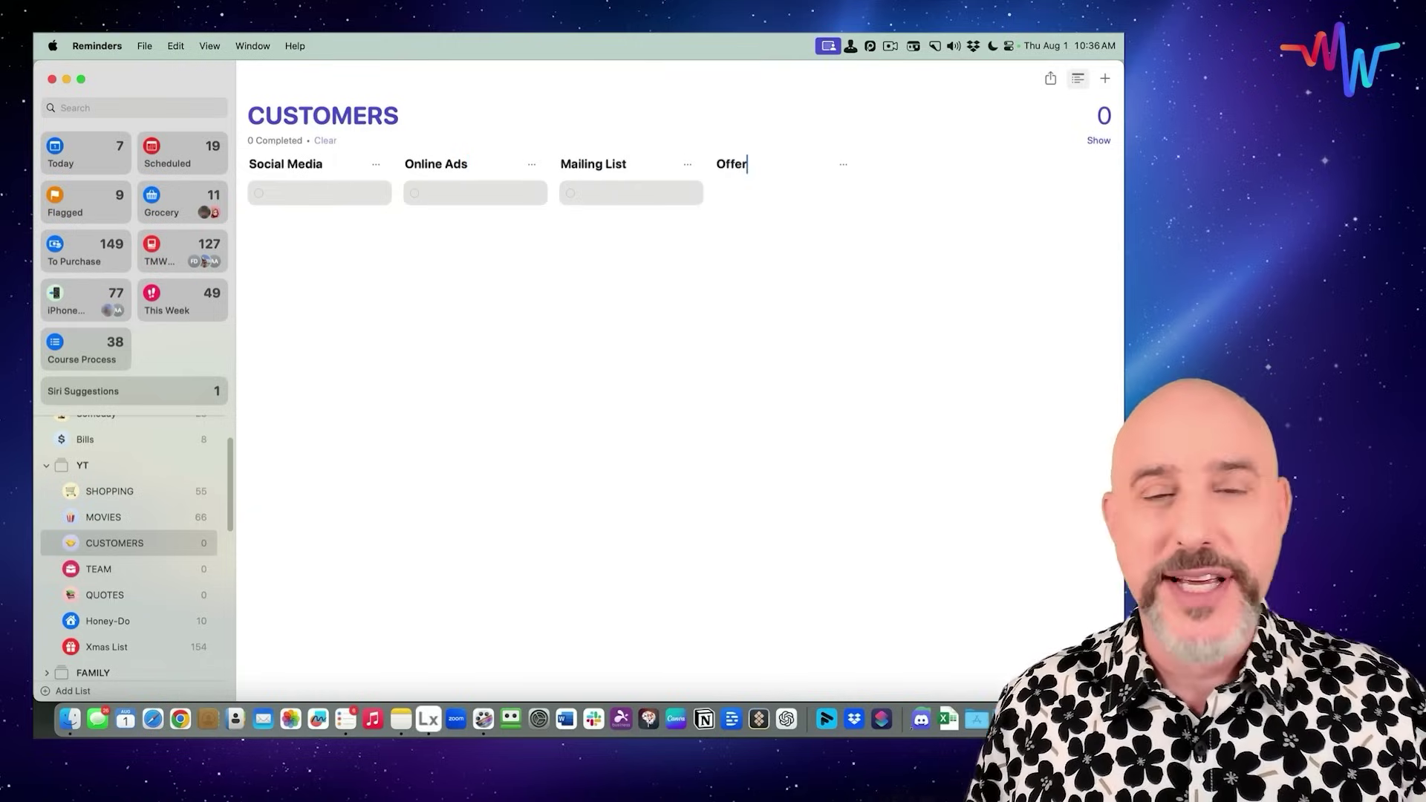
{"action": "key", "text": "Return"}
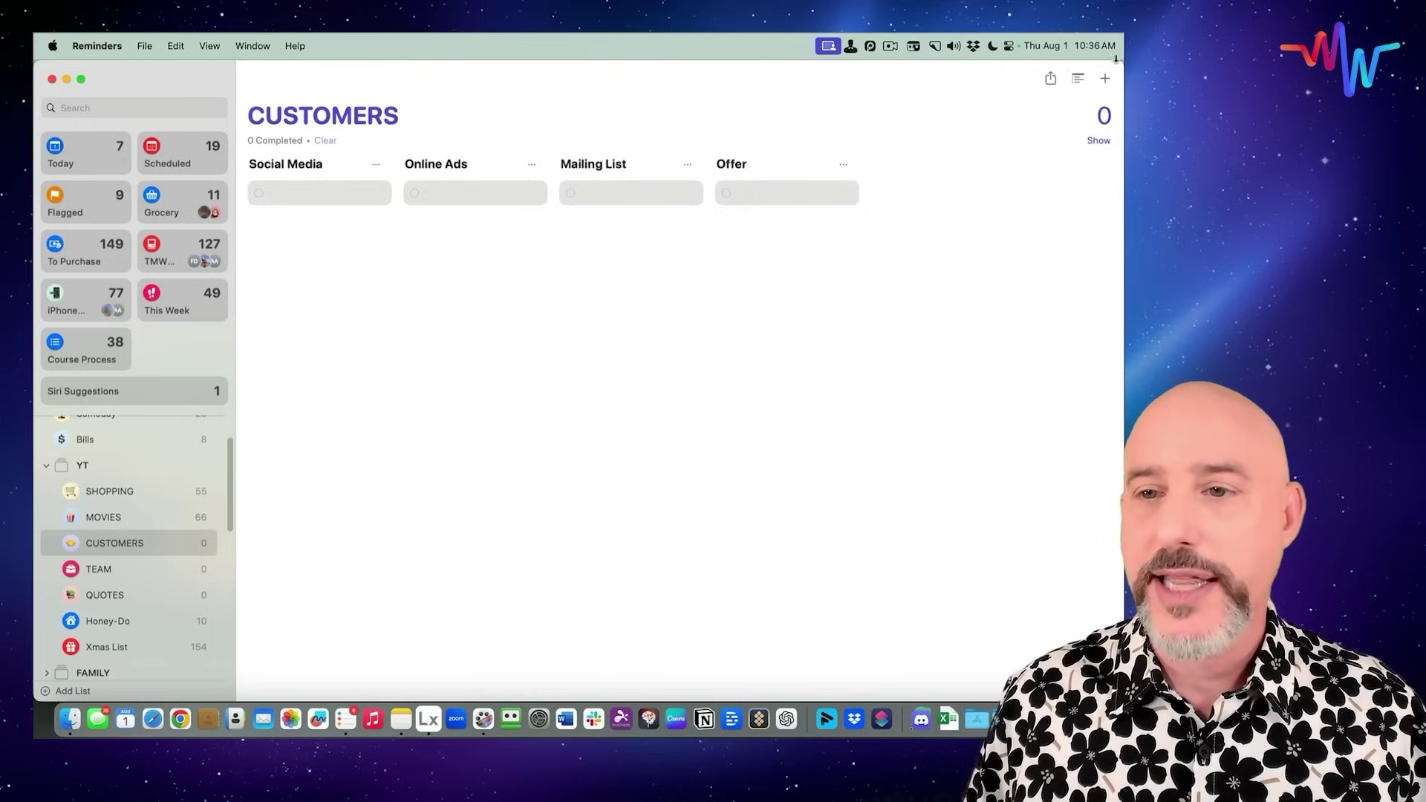
{"action": "left_click", "coordinate": [1079, 79]}
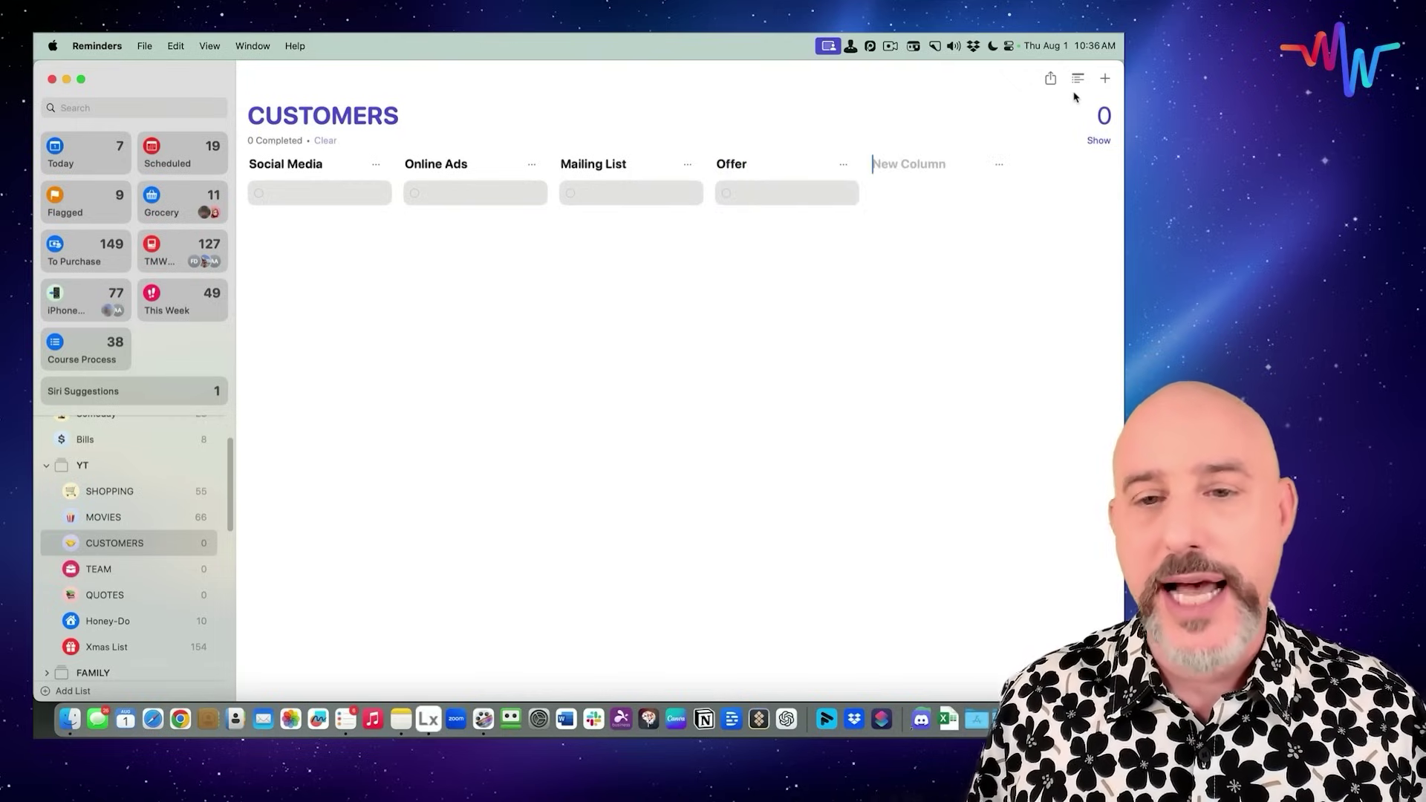
{"action": "type", "text": "Offer Redirect"}
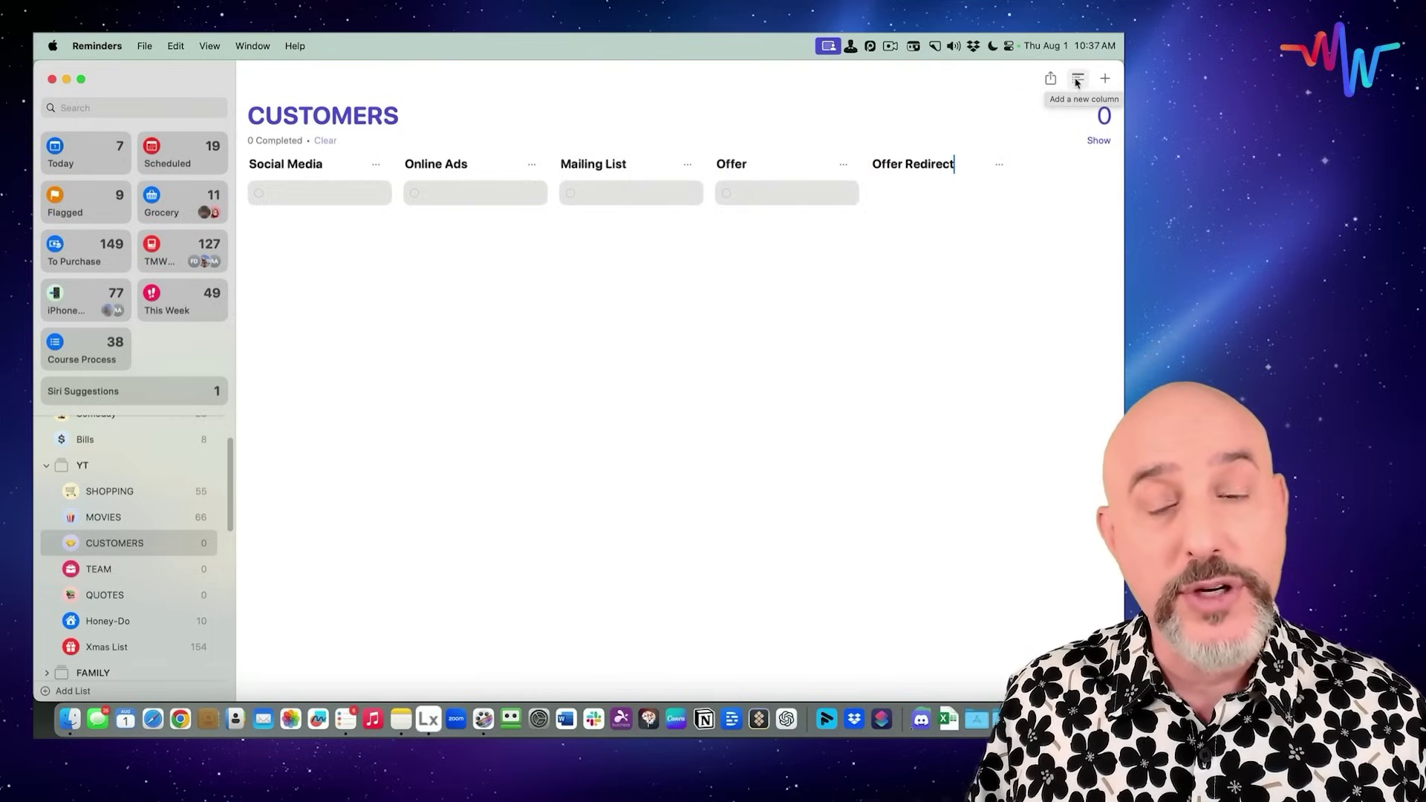
{"action": "left_click", "coordinate": [1076, 80]}
{"action": "type", "text": "Paying Customer"}
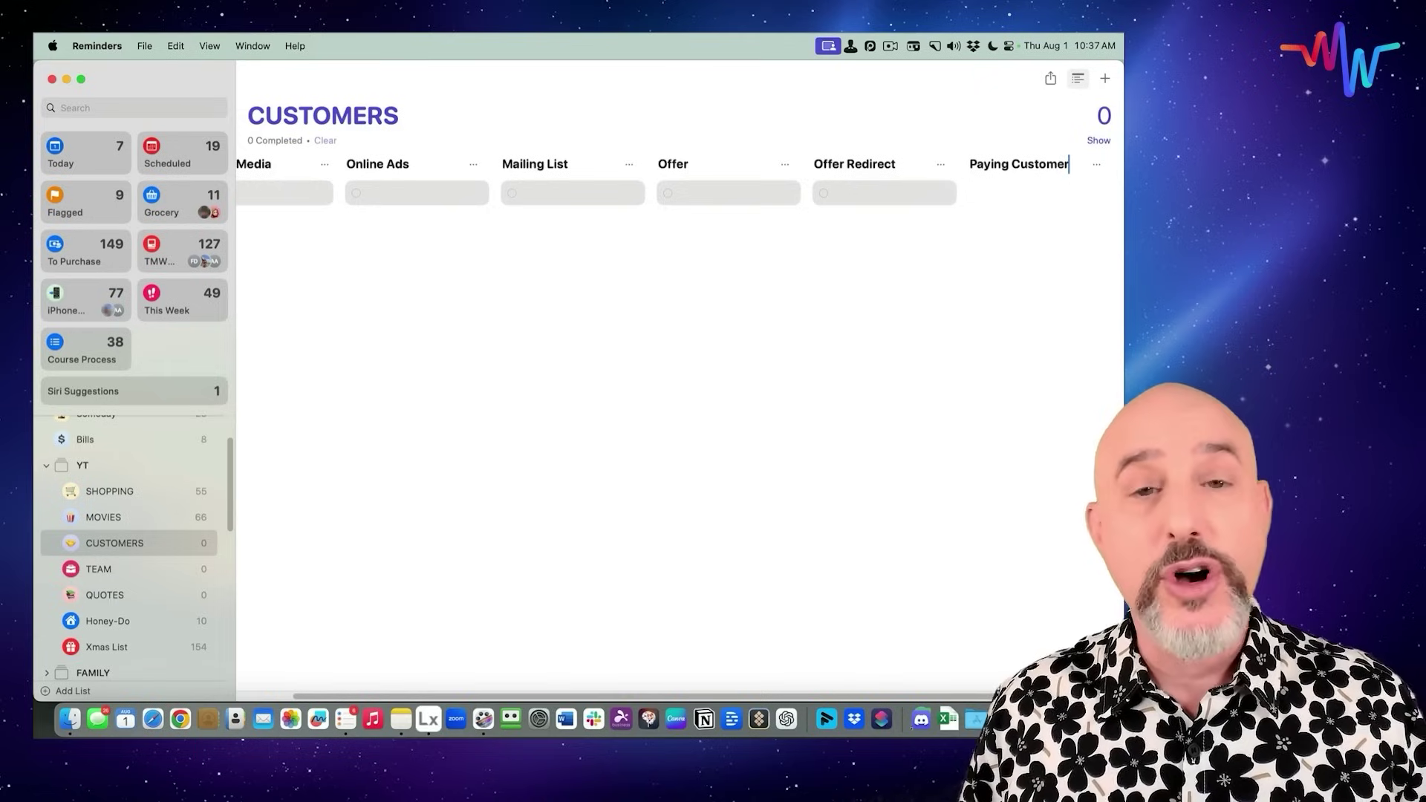
{"action": "key", "text": "Return"}
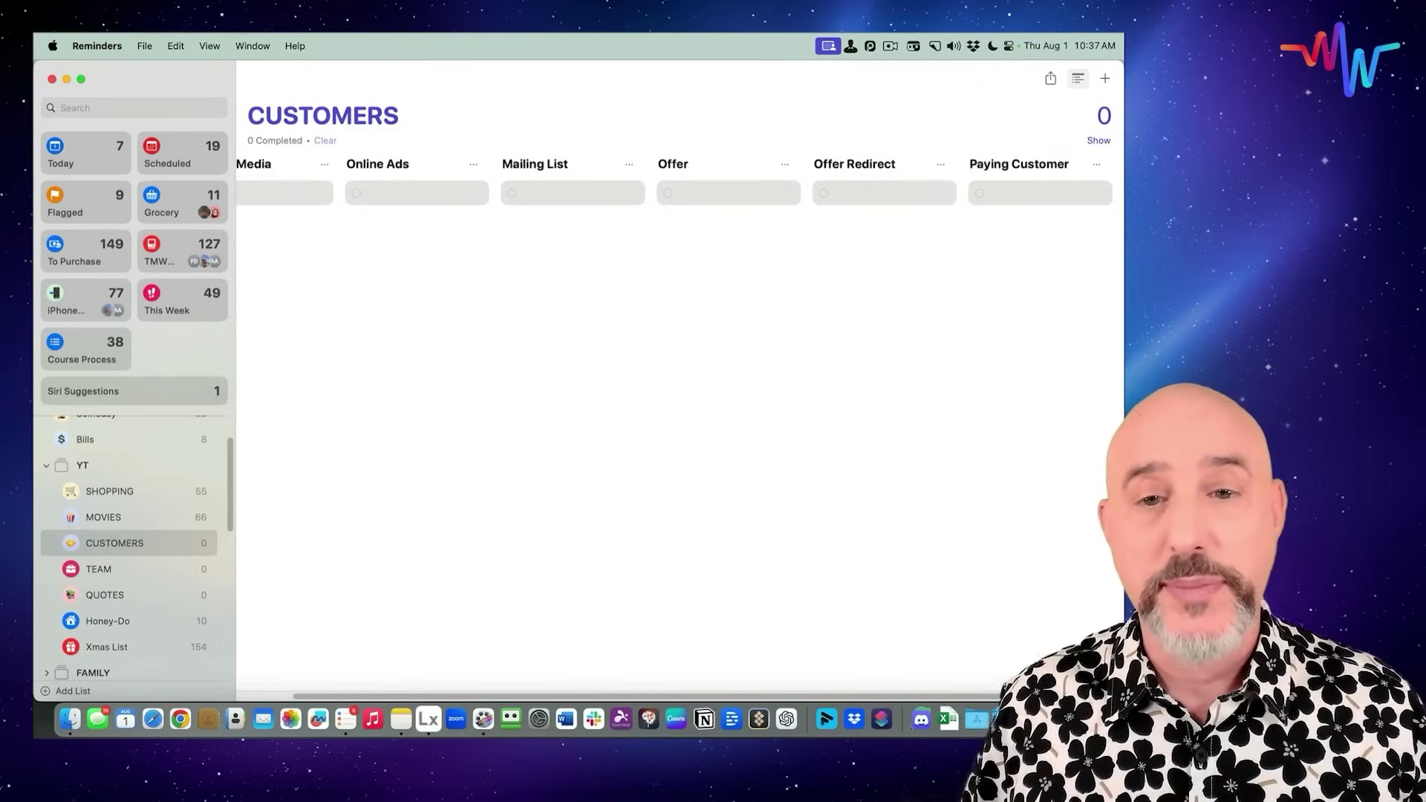
- Add two reminders with customers' first names to the Social Media column
{"action": "scroll", "coordinate": [332, 268], "scroll_direction": "left", "scroll_amount": 2}
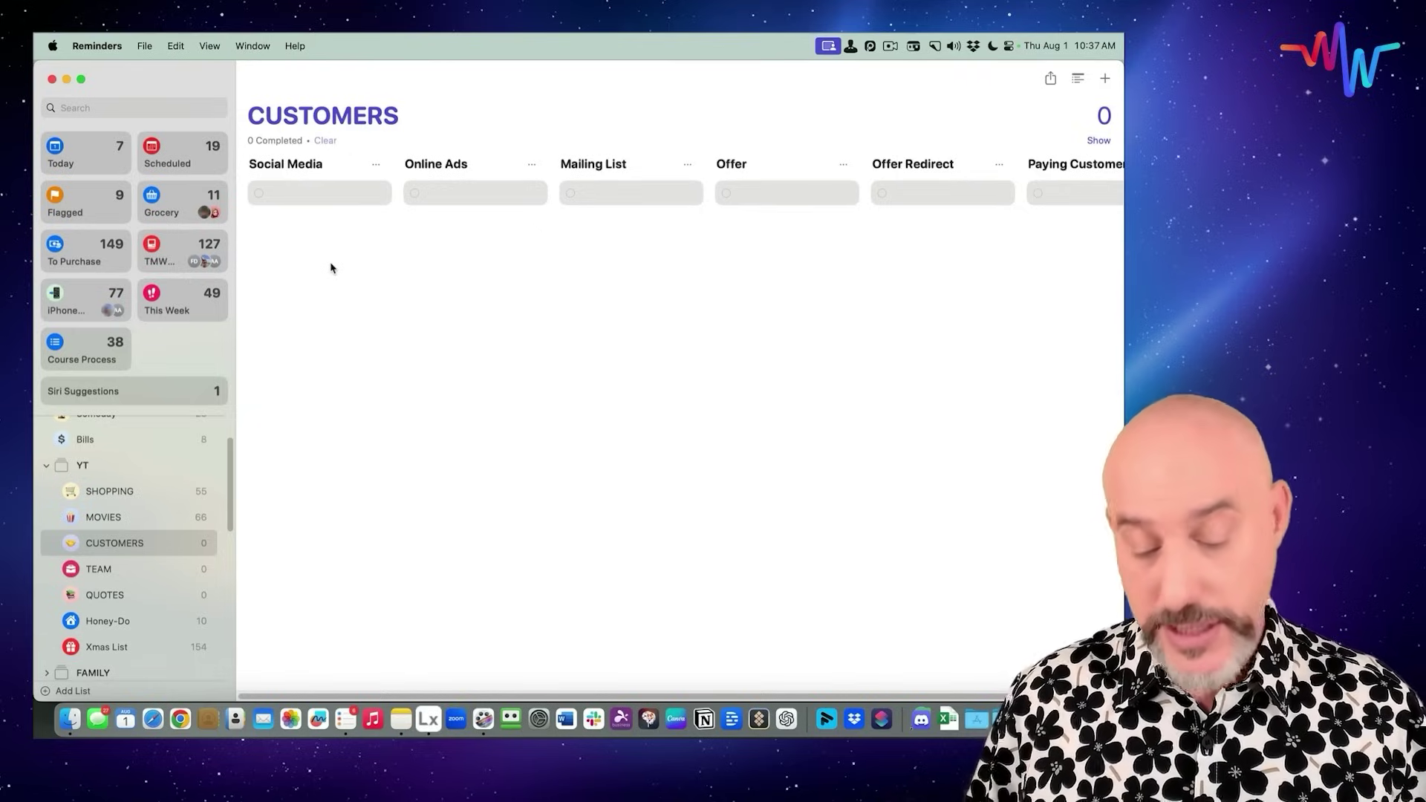
{"action": "left_click", "coordinate": [320, 192]}
{"action": "type", "text": "Jim"}
{"action": "key", "text": "Return"}
{"action": "type", "text": "Jennifer"}
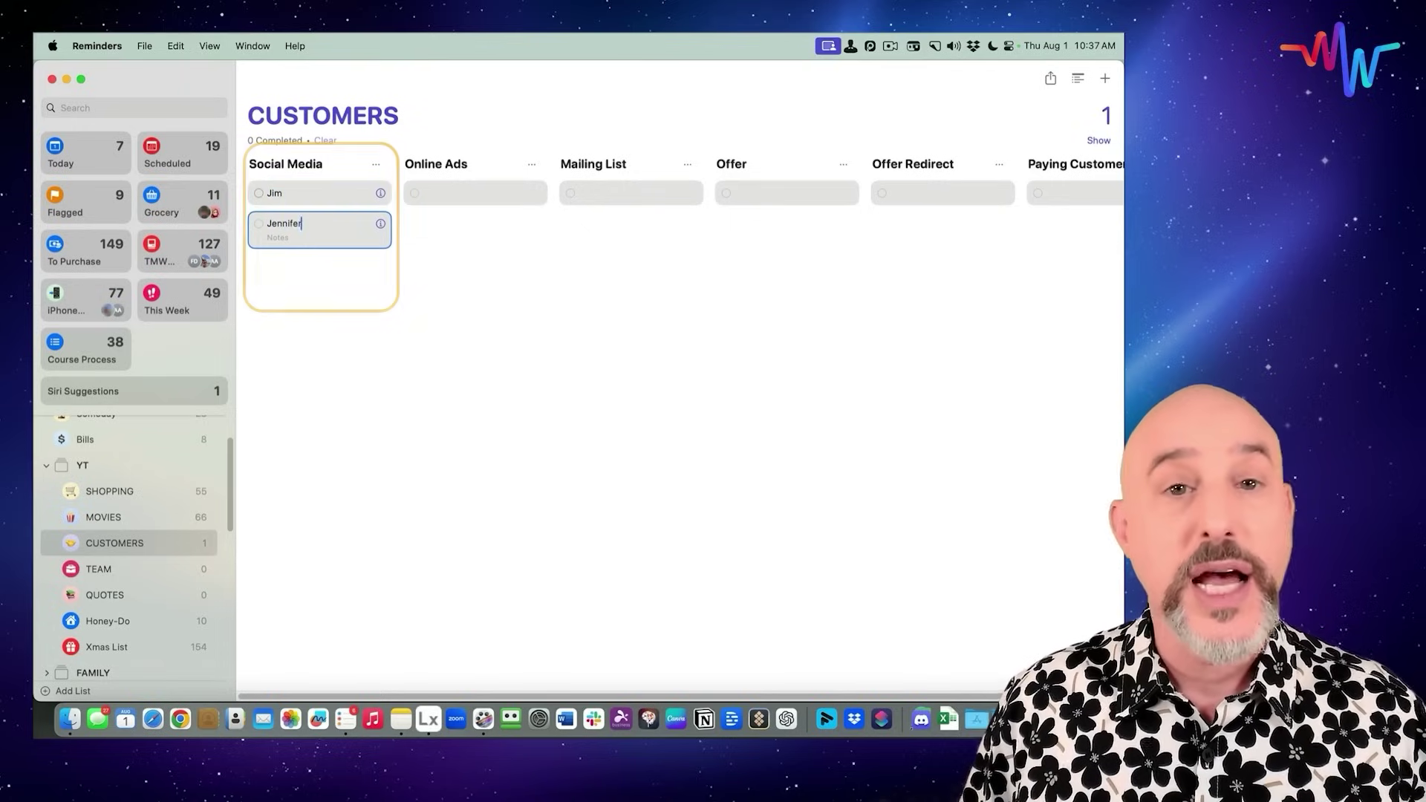
{"action": "key", "text": "Return"}
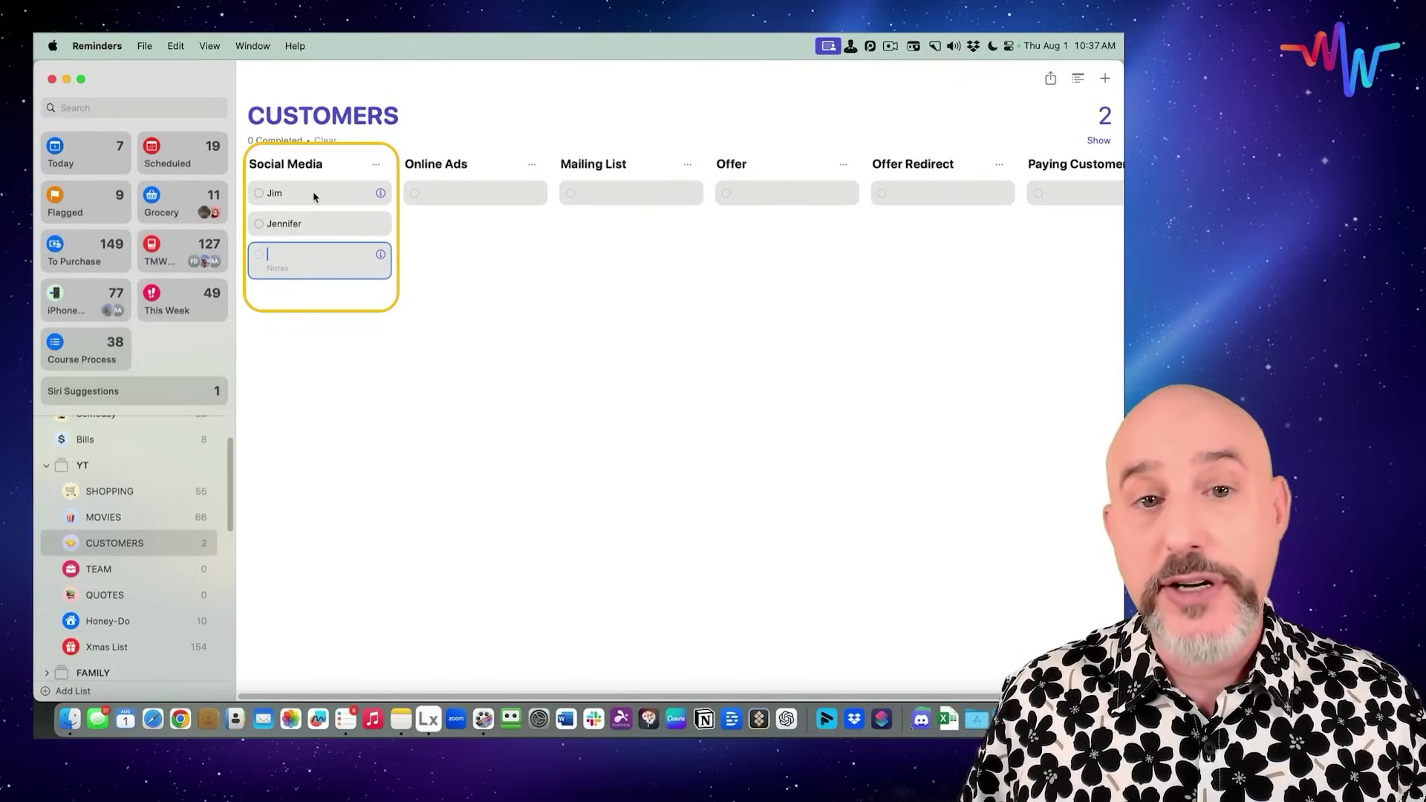
- Move both customers from Social Media to Online Ads, and advance the second one through Mailing List to the Paying Customer column
{"action": "left_click_drag", "start_coordinate": [315, 197], "coordinate": [480, 220]}
{"action": "left_click", "coordinate": [349, 196]}
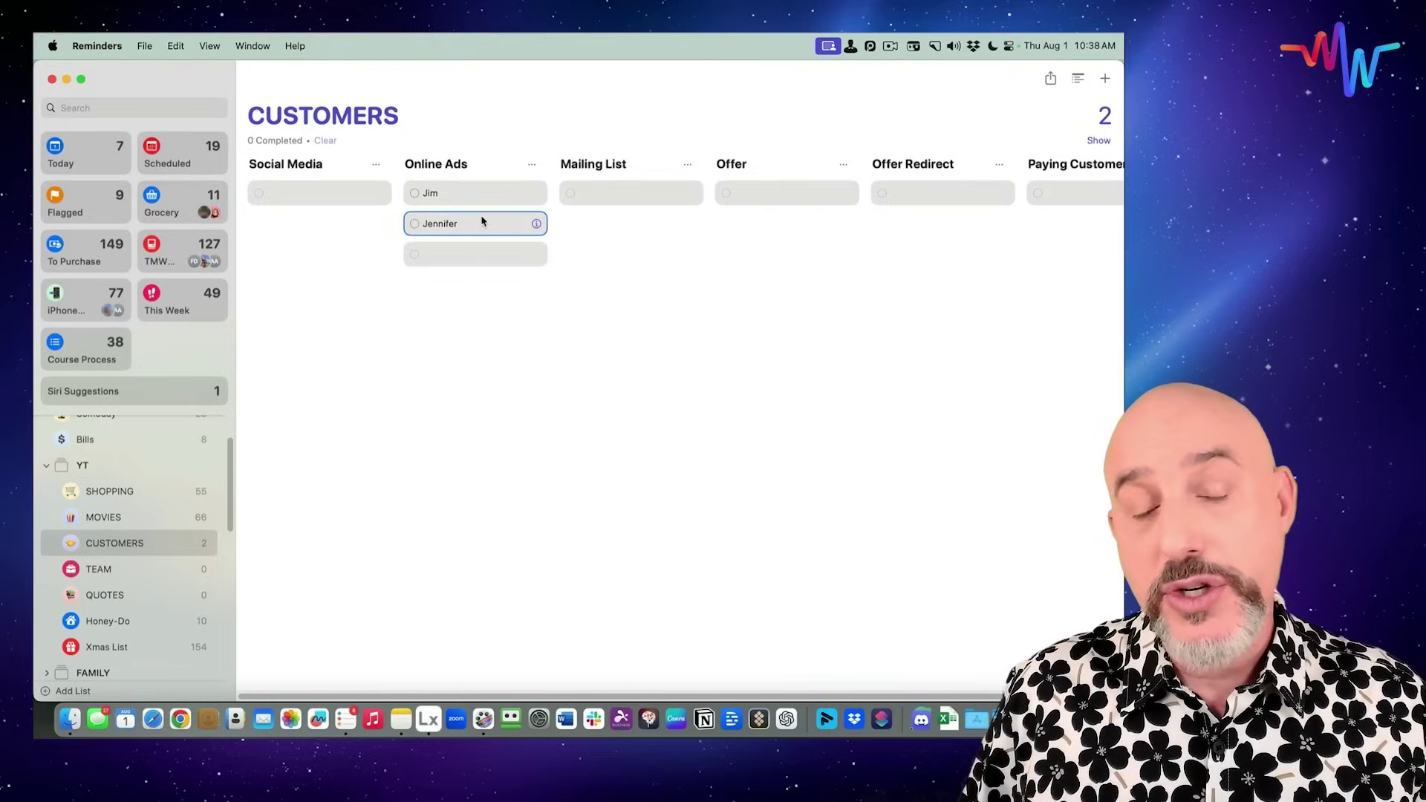
{"action": "left_click_drag", "start_coordinate": [481, 220], "coordinate": [648, 192]}
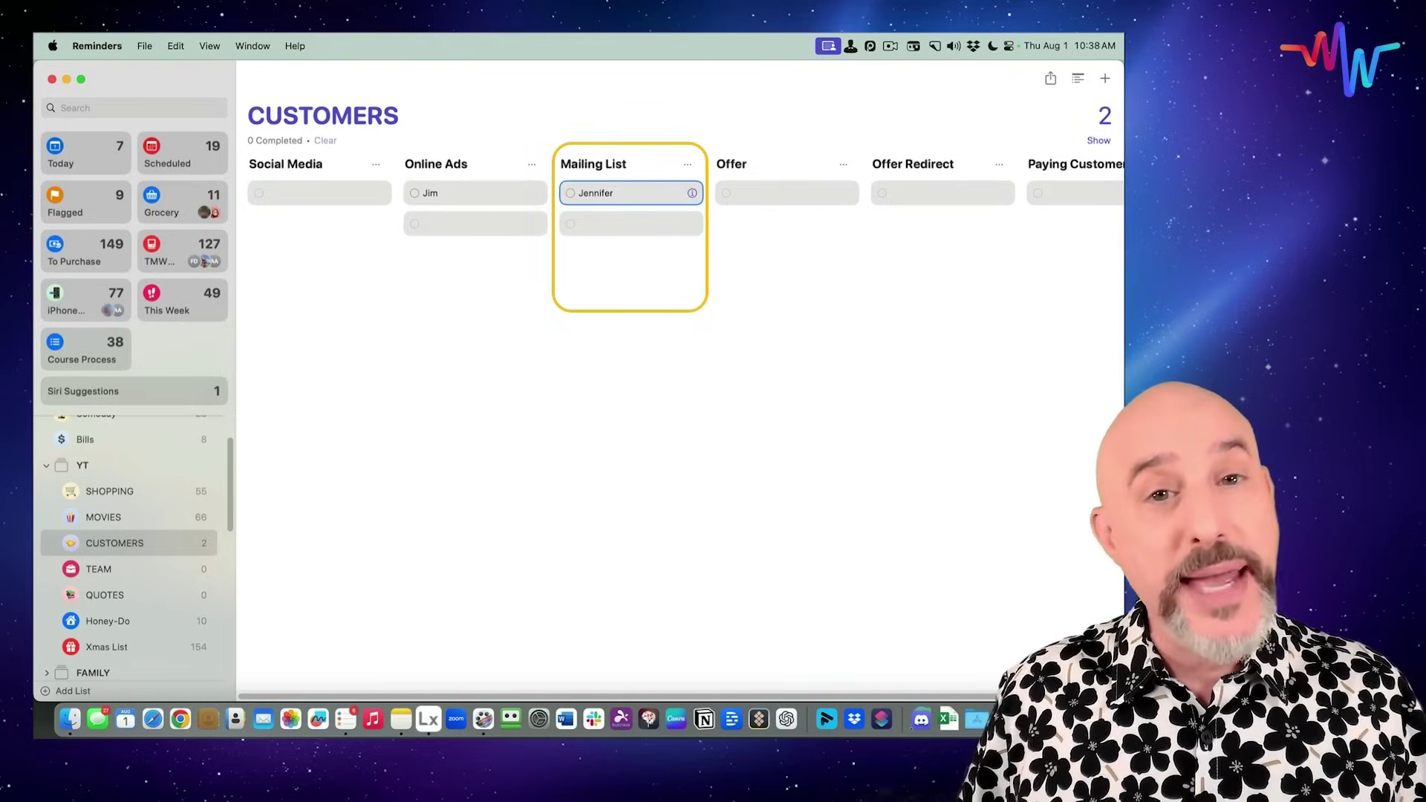
{"action": "left_click_drag", "start_coordinate": [645, 194], "coordinate": [1028, 192]}
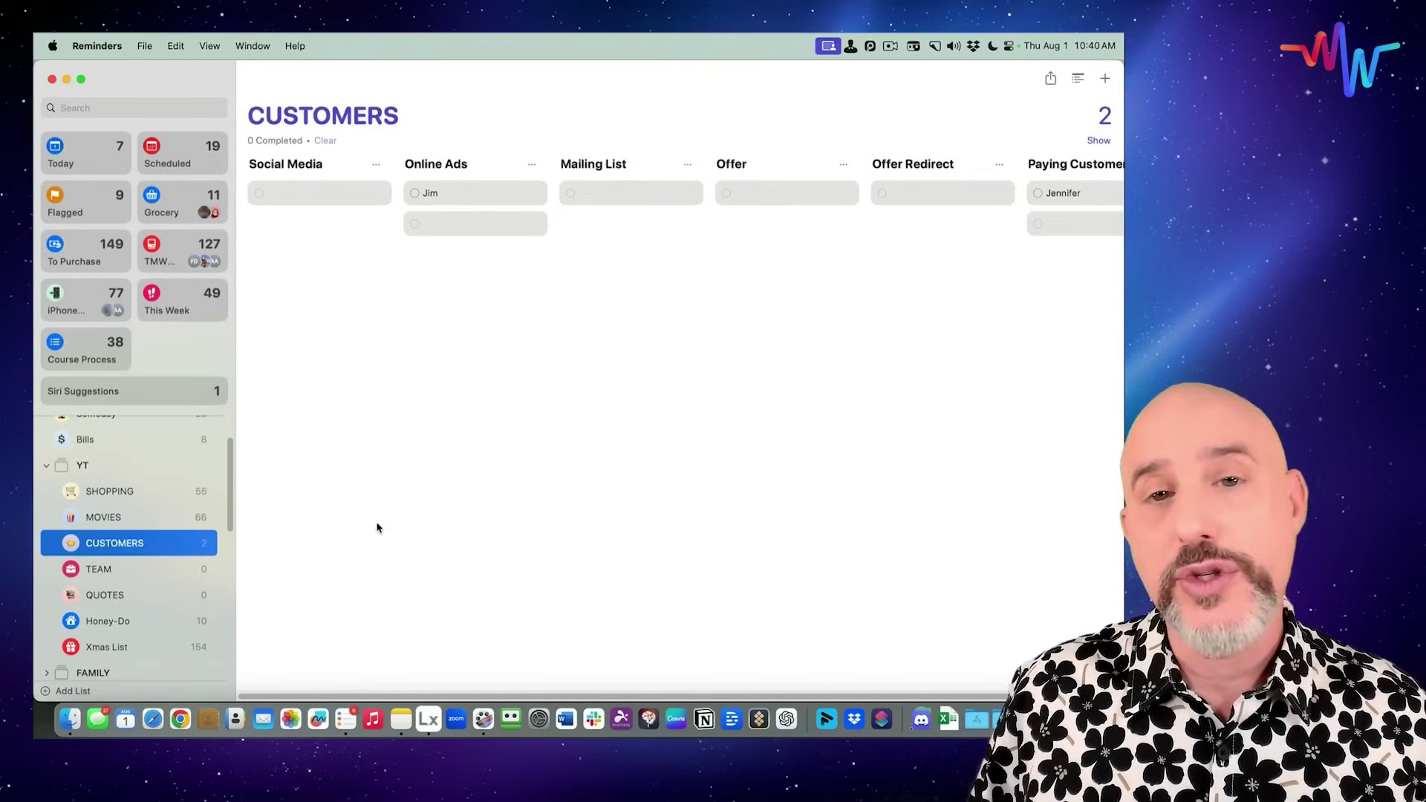
- Open the MOVIES list in the YT group and display it as columns
{"action": "left_click", "coordinate": [136, 520]}
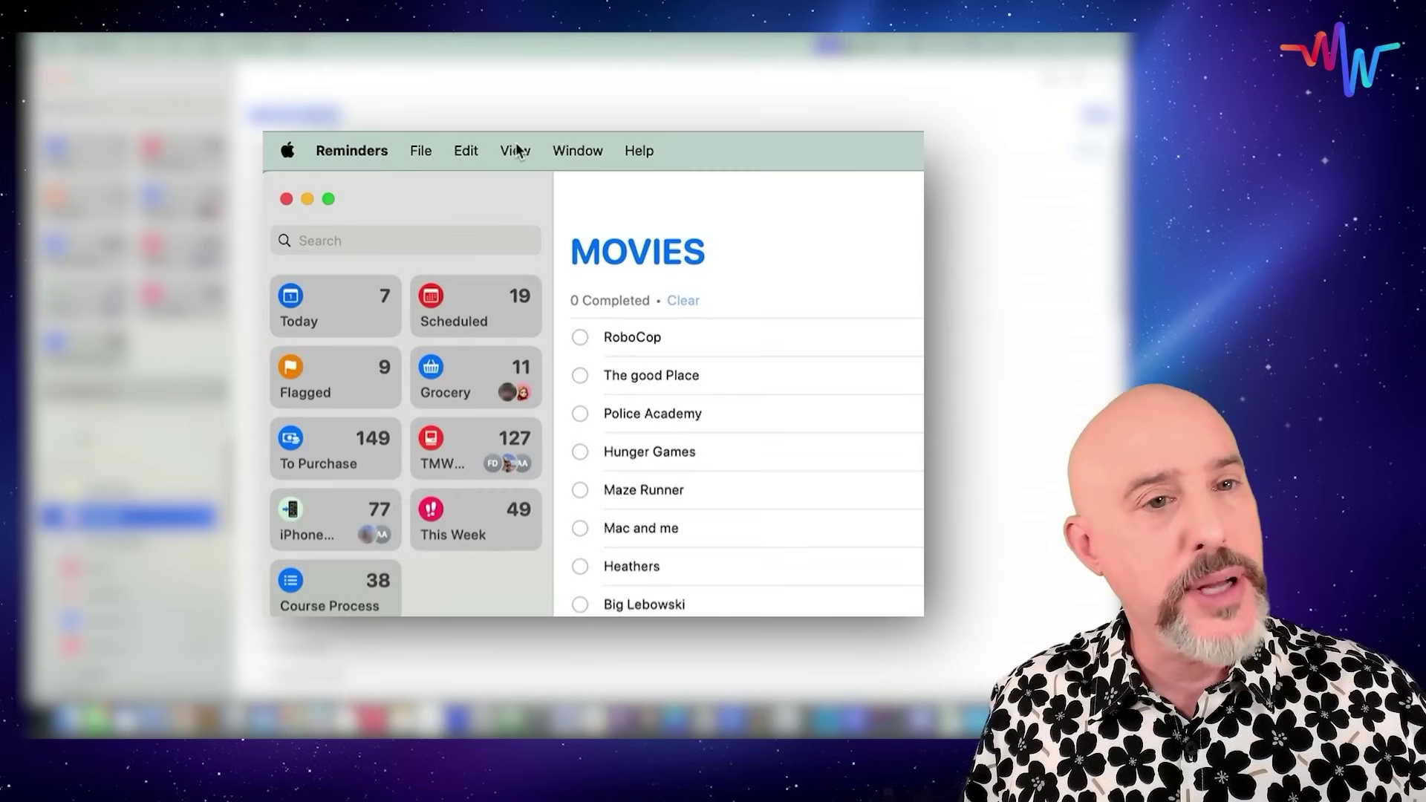
{"action": "left_click", "coordinate": [517, 150]}
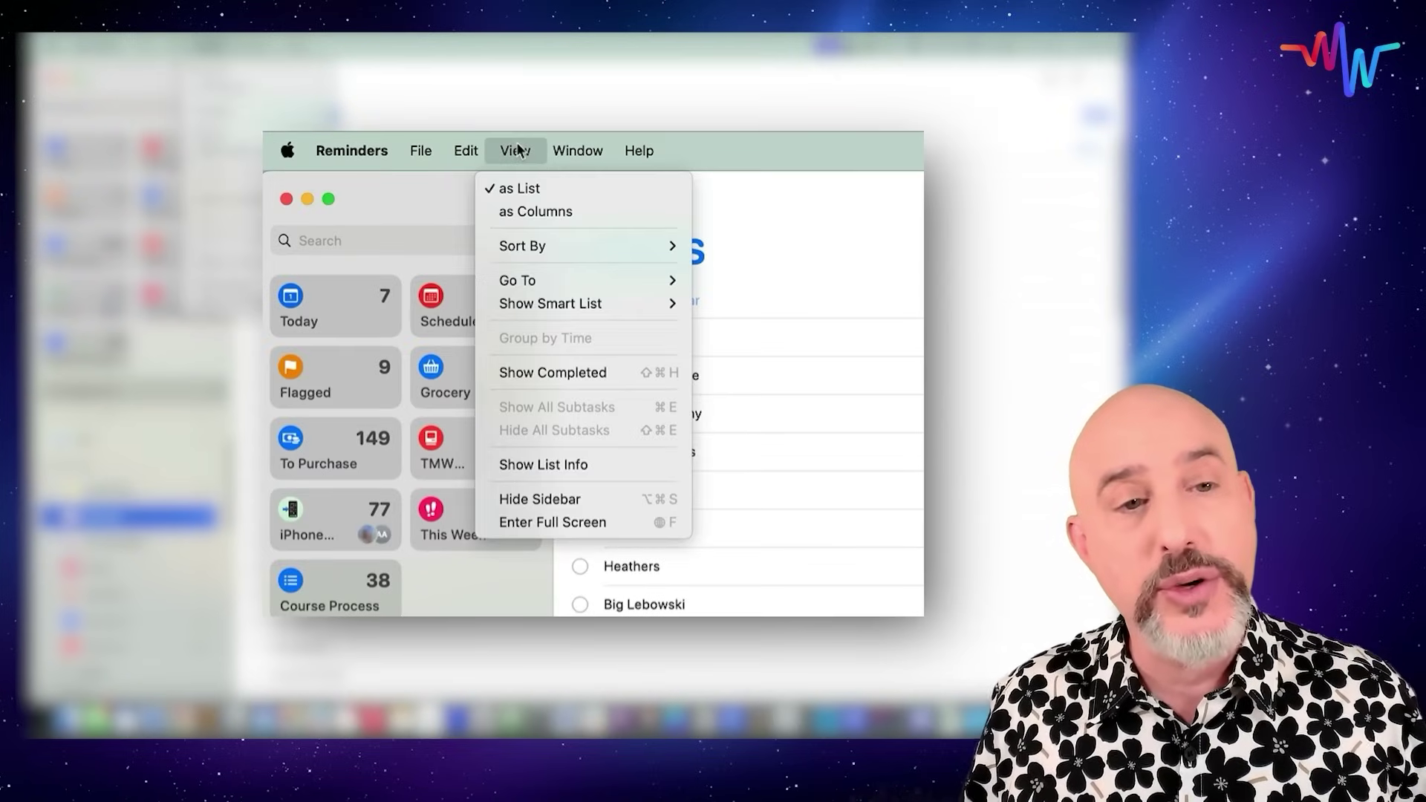
{"action": "left_click", "coordinate": [526, 211]}
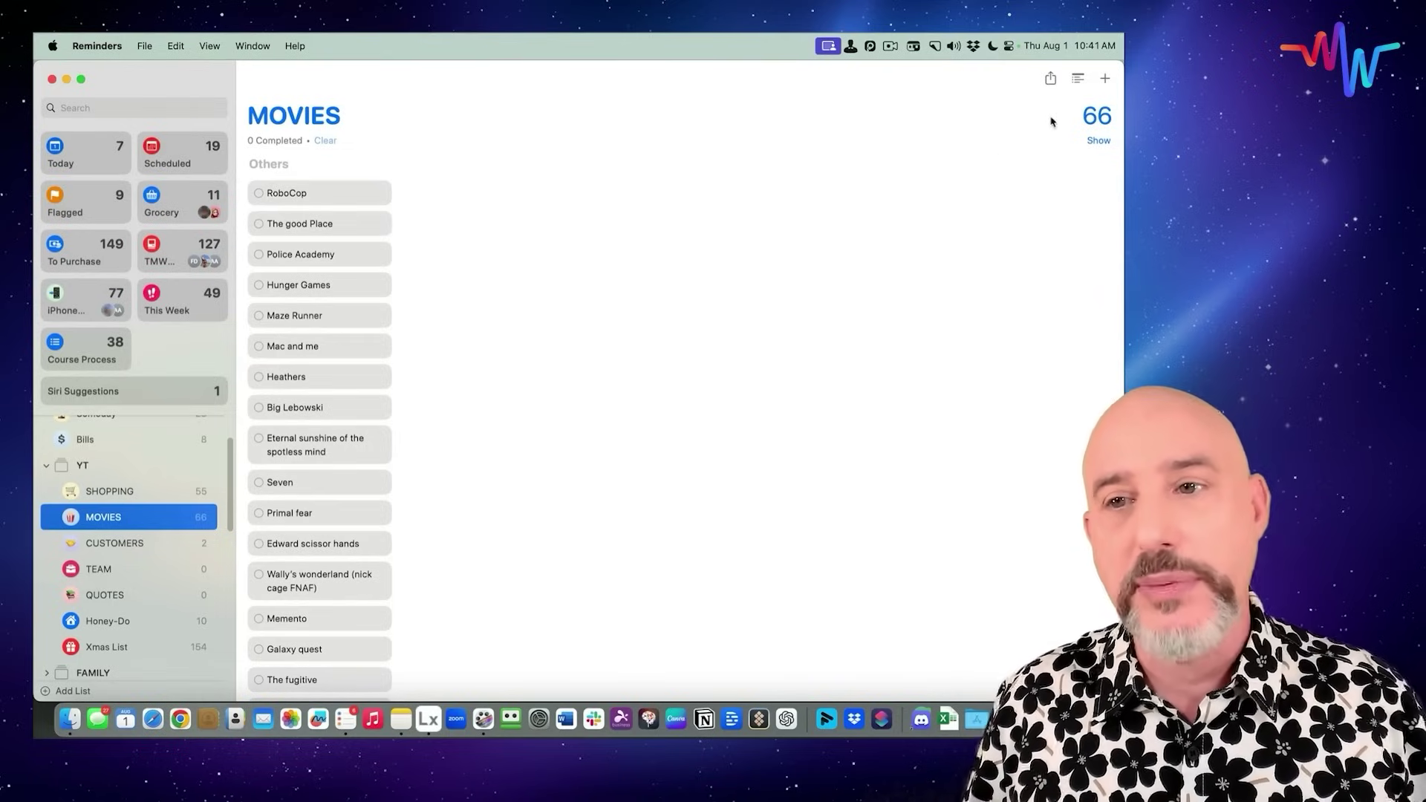
- Add two columns named MAX and Netflix to the MOVIES list
{"action": "right_click", "coordinate": [450, 252]}
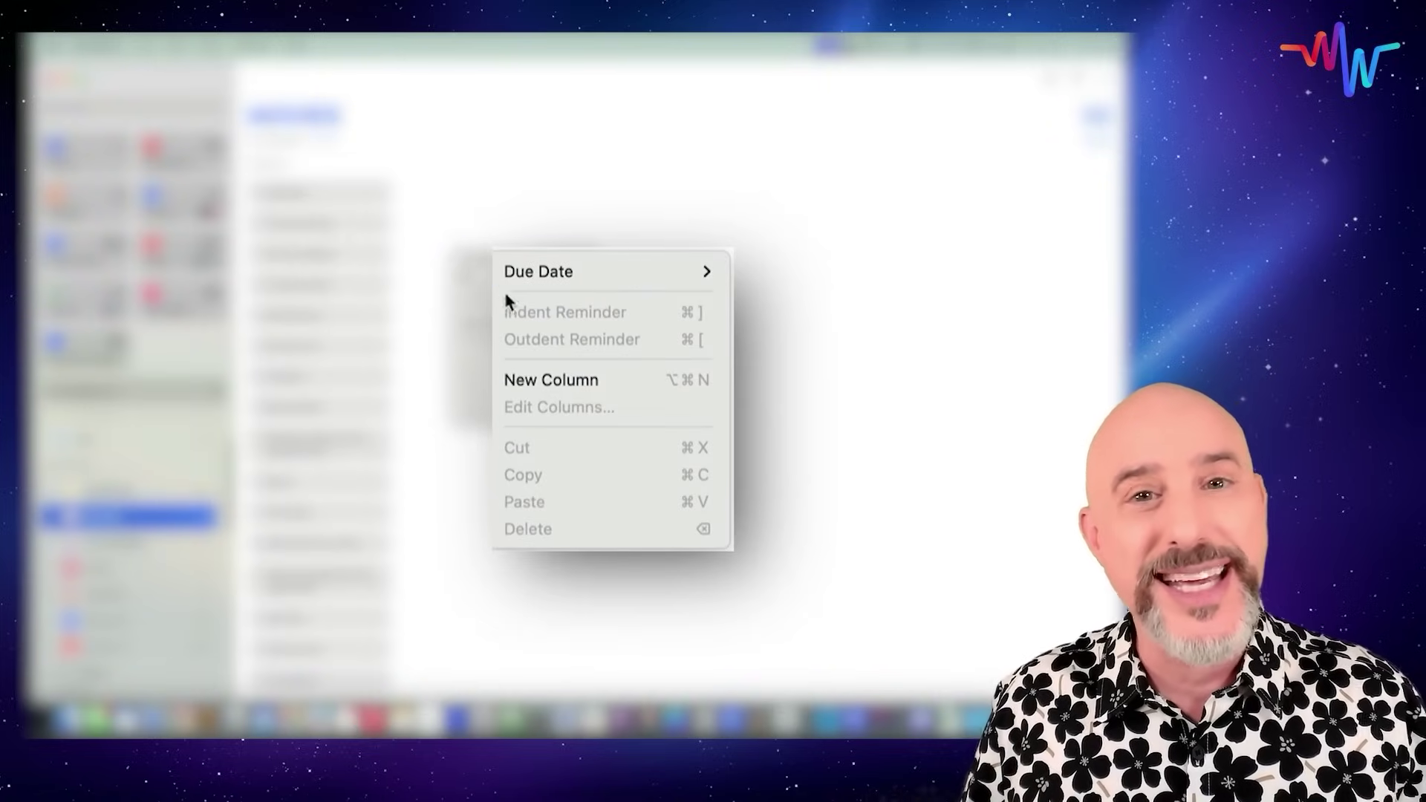
{"action": "left_click", "coordinate": [478, 325]}
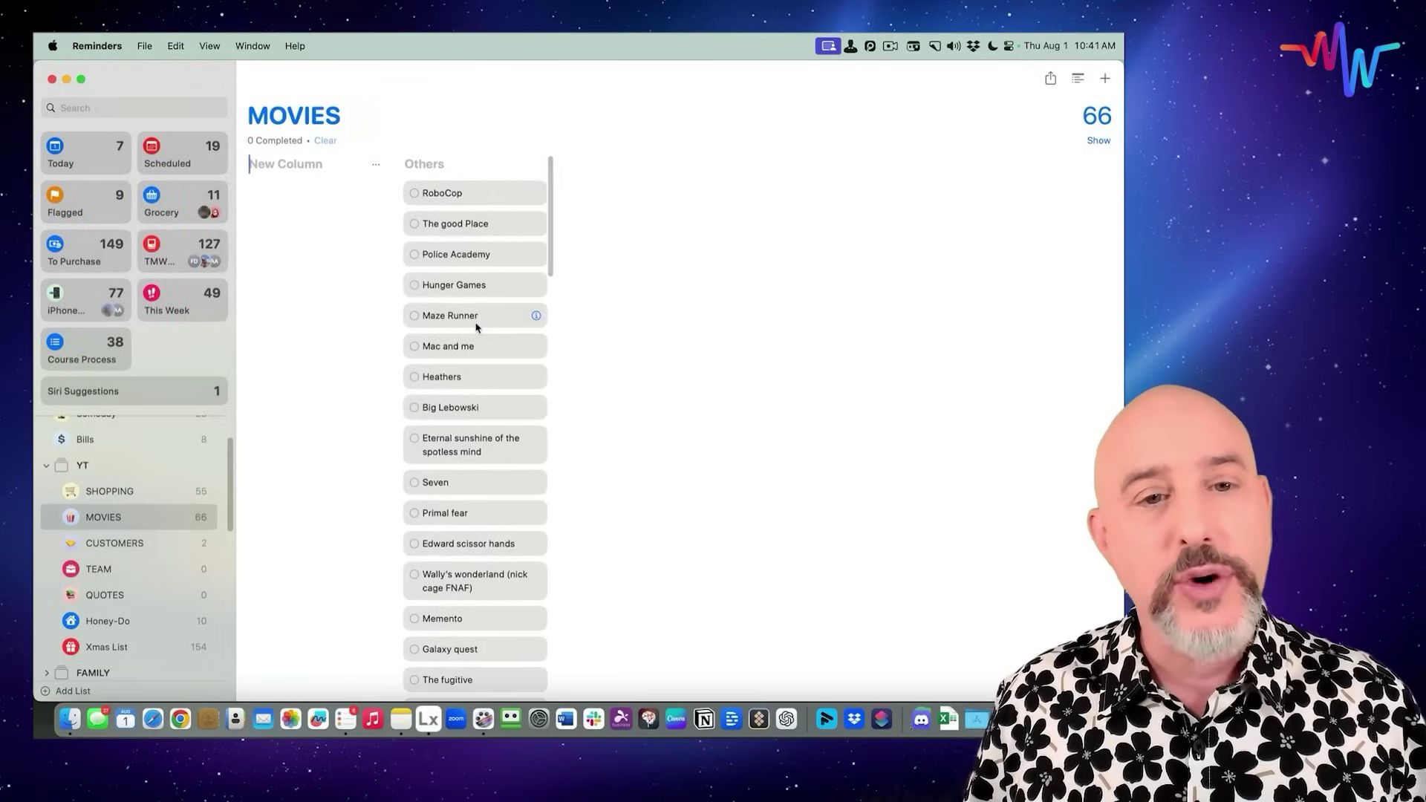
{"action": "type", "text": "MAX"}
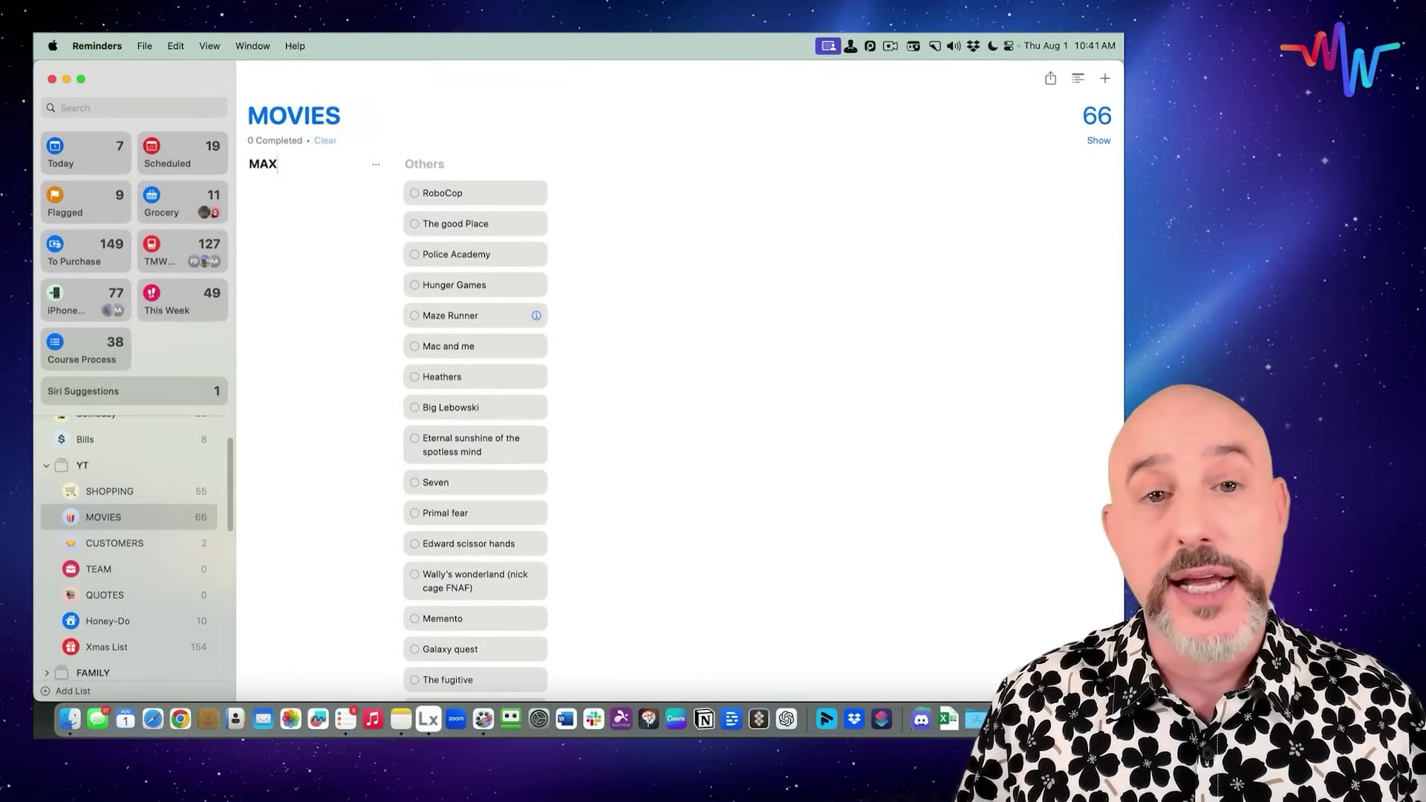
{"action": "key", "text": "Return"}
{"action": "key", "text": "super+alt+n"}
{"action": "type", "text": "Netflix"}
{"action": "key", "text": "Return"}
- Add two more columns named Prime and Apple TV to the MOVIES list
{"action": "key", "text": "super+alt+n"}
{"action": "type", "text": "Prime"}
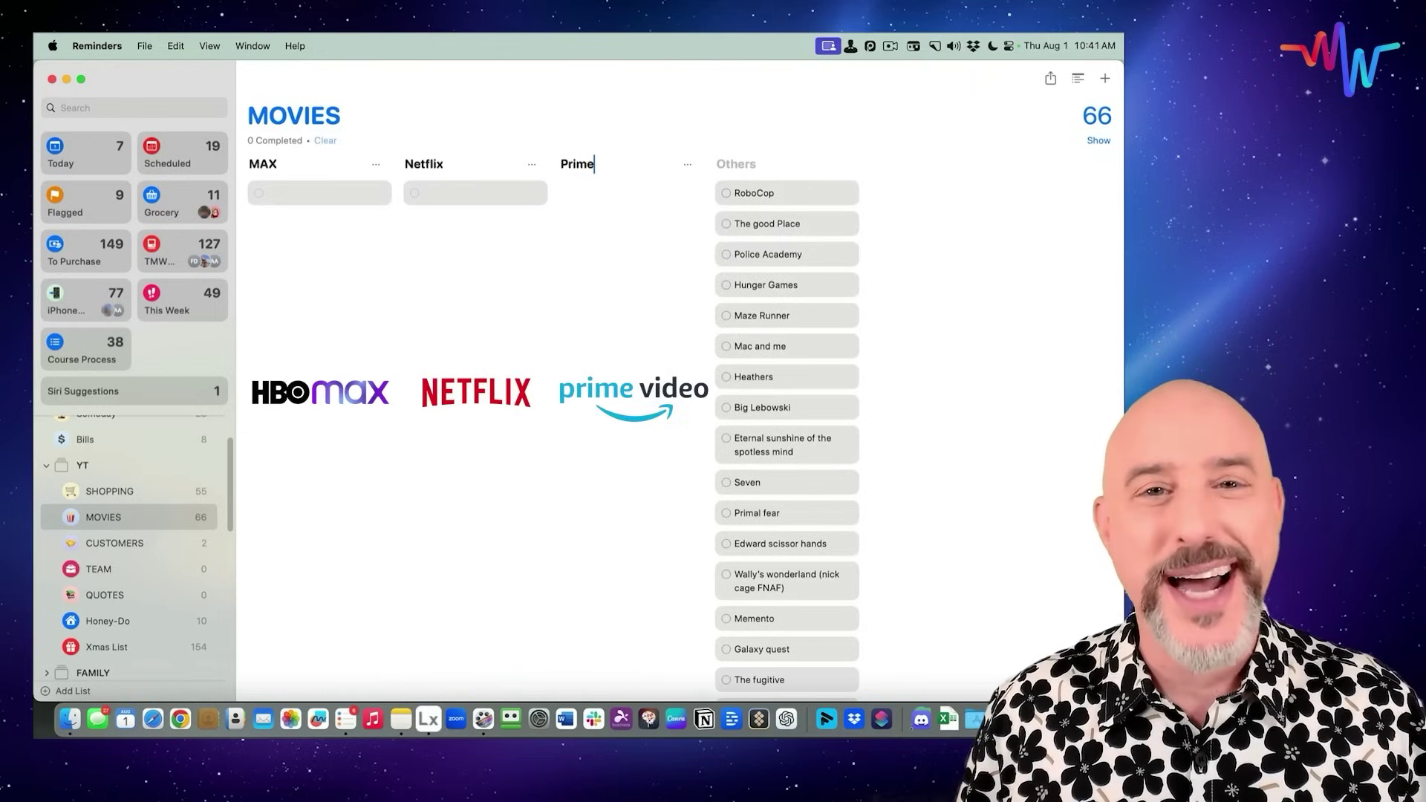
{"action": "key", "text": "Return"}
{"action": "key", "text": "super+alt+n"}
{"action": "type", "text": "Apple TV"}
{"action": "key", "text": "Return"}
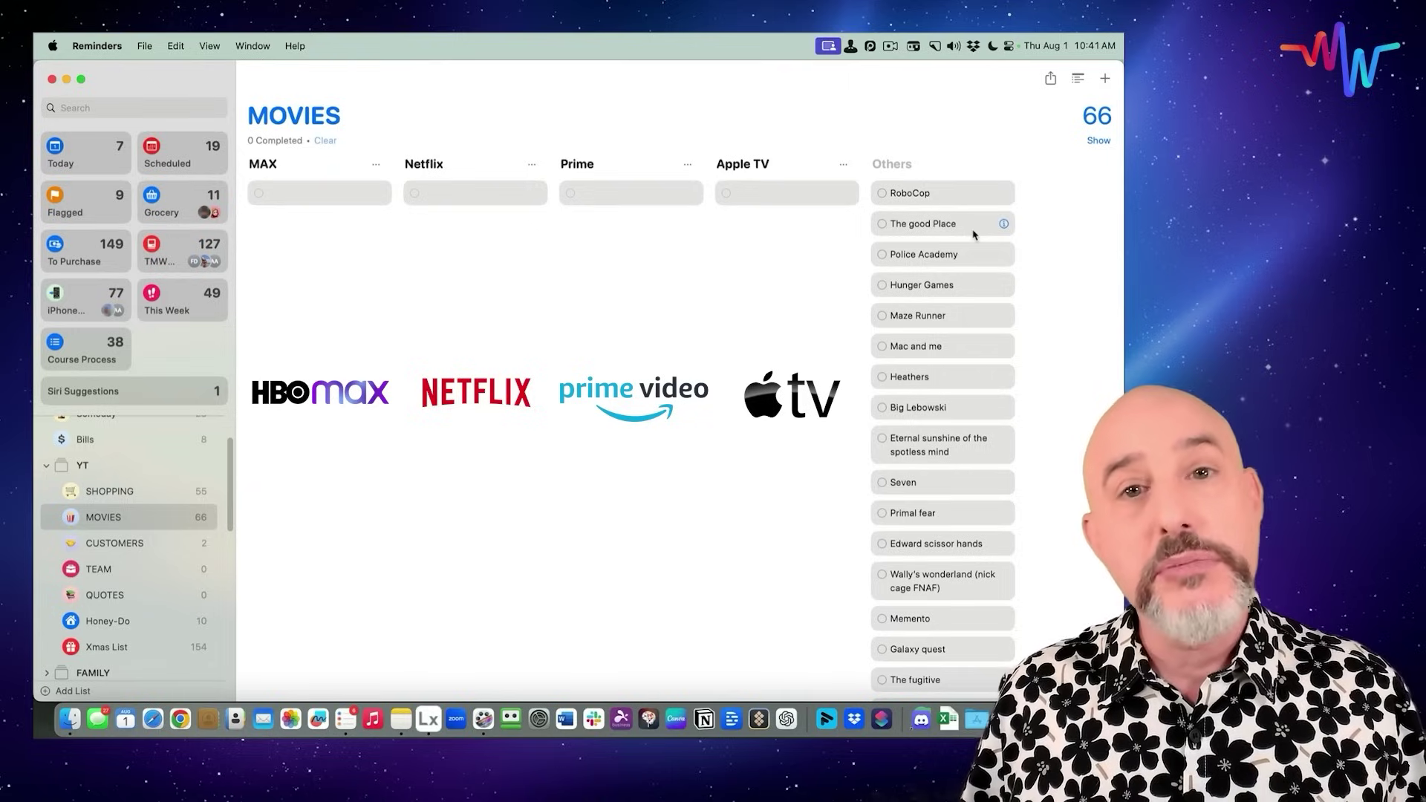
- Move The good Place to the Netflix column, and Police Academy, Maze Runner, Heathers and Big Lebowski to the MAX column
{"action": "left_click_drag", "start_coordinate": [974, 235], "coordinate": [519, 199]}
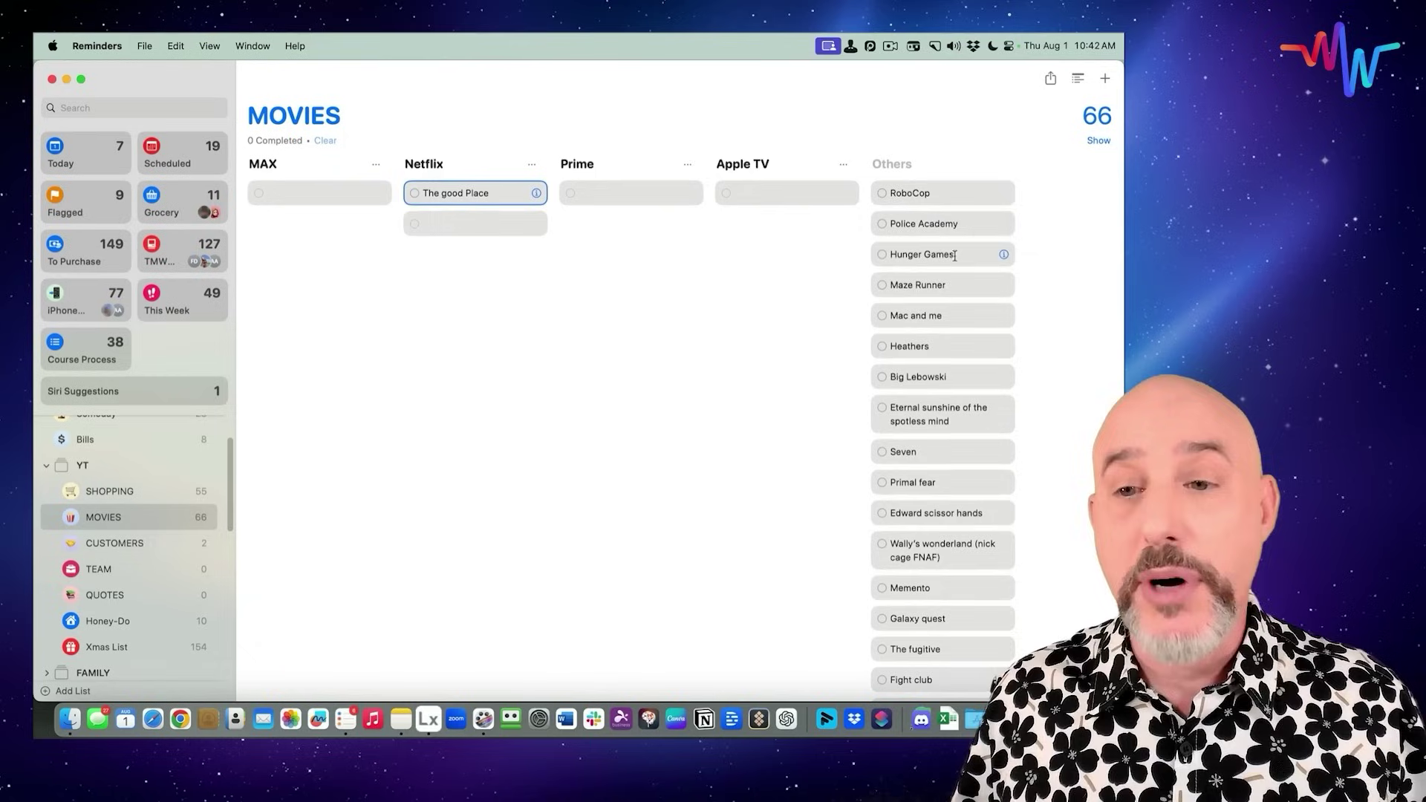
{"action": "left_click", "coordinate": [981, 233]}
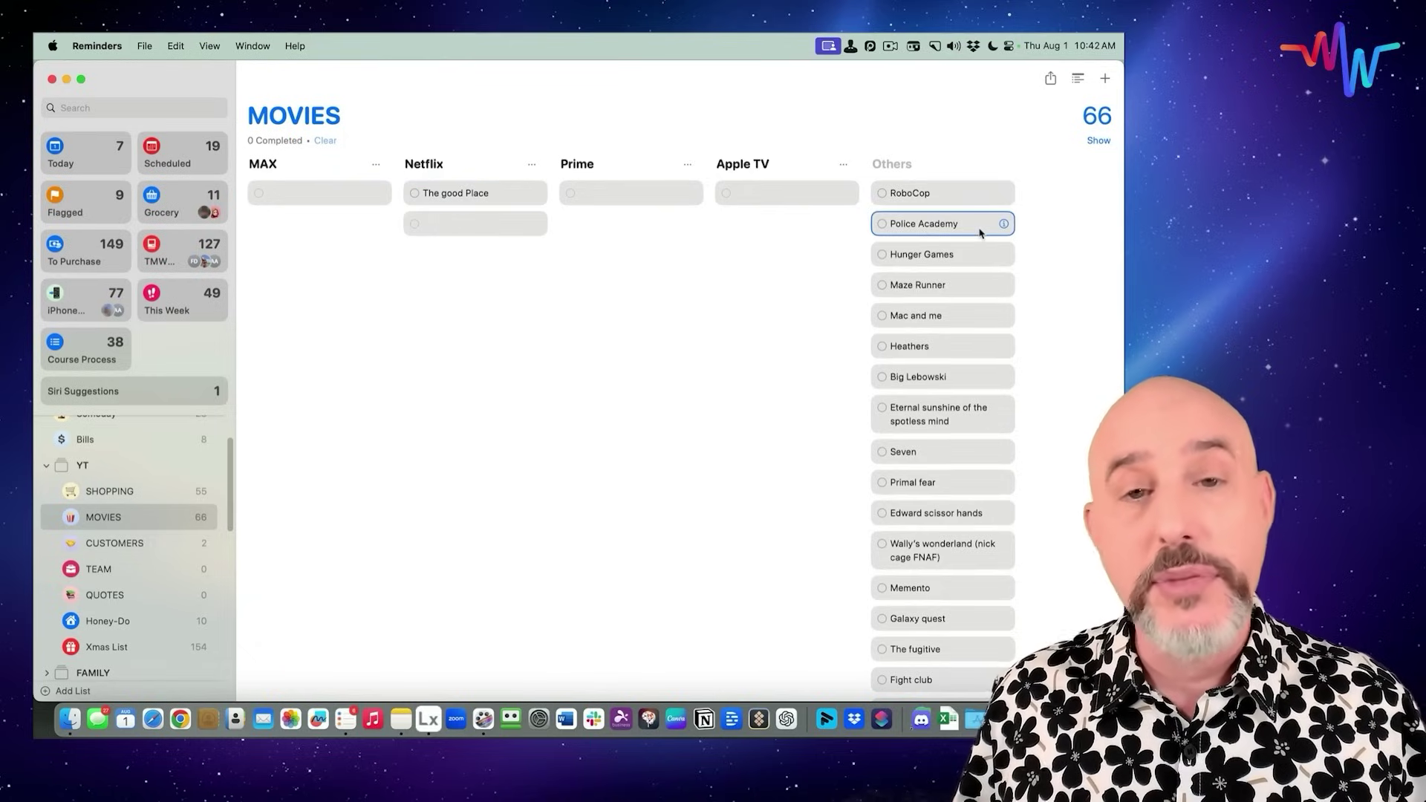
{"action": "left_click", "coordinate": [992, 294], "text": "super"}
{"action": "left_click", "coordinate": [979, 347], "text": "super"}
{"action": "left_click", "coordinate": [974, 382], "text": "super"}
{"action": "left_click_drag", "start_coordinate": [966, 288], "coordinate": [351, 192]}
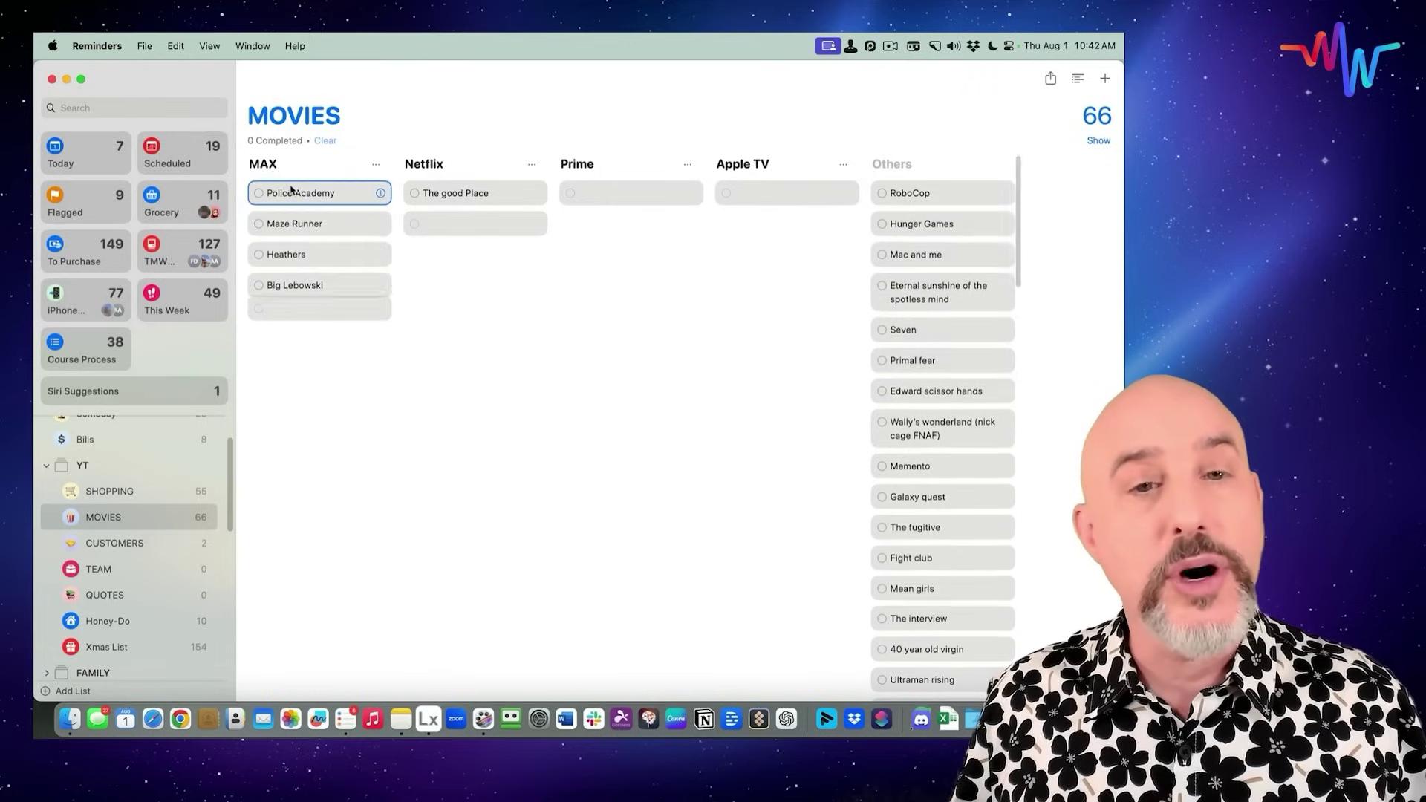
- Move the four movies Primal fear through Memento from Others to the Prime column, and mark Primal fear as completed
{"action": "left_click", "coordinate": [962, 369]}
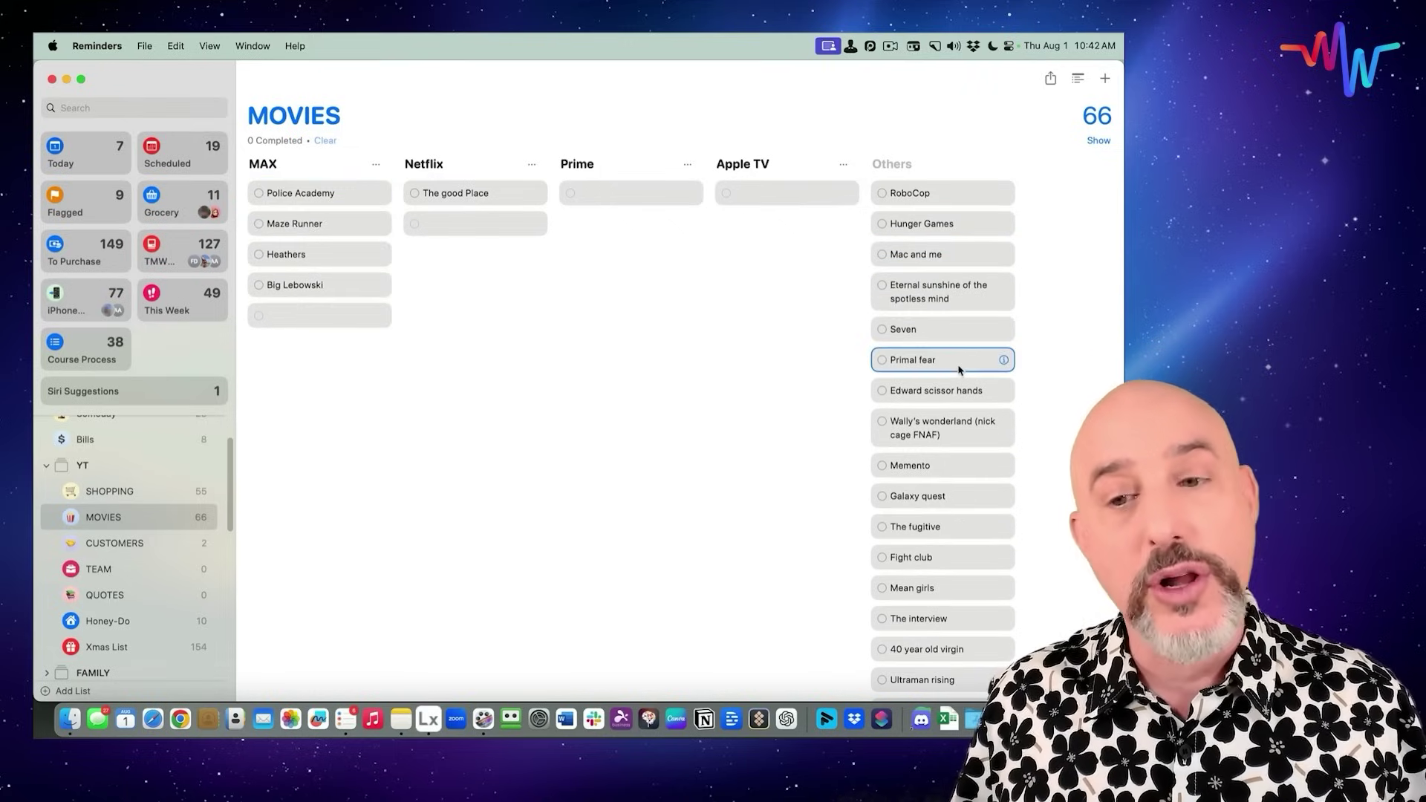
{"action": "left_click", "coordinate": [950, 465], "text": "shift"}
{"action": "right_click", "coordinate": [945, 429]}
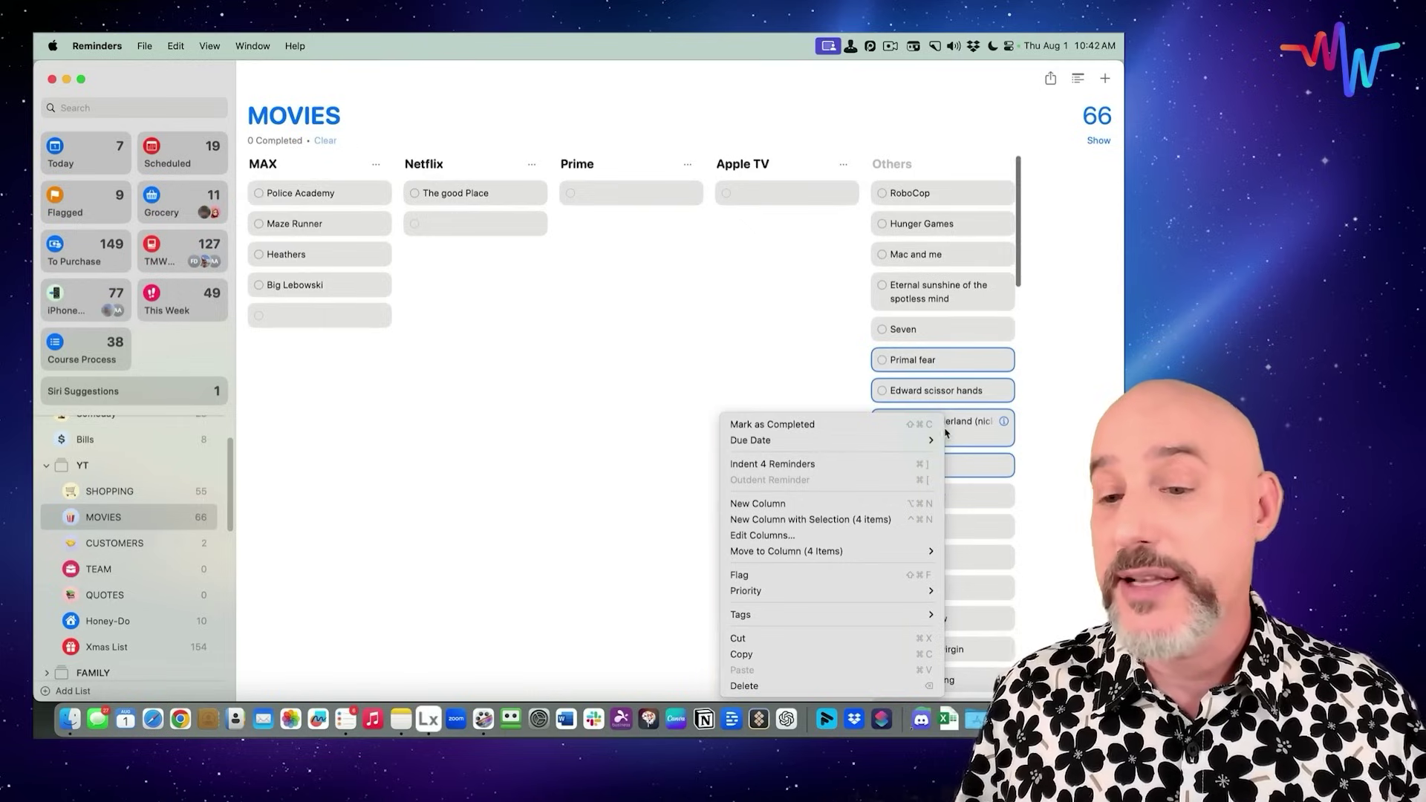
{"action": "mouse_move", "coordinate": [839, 556]}
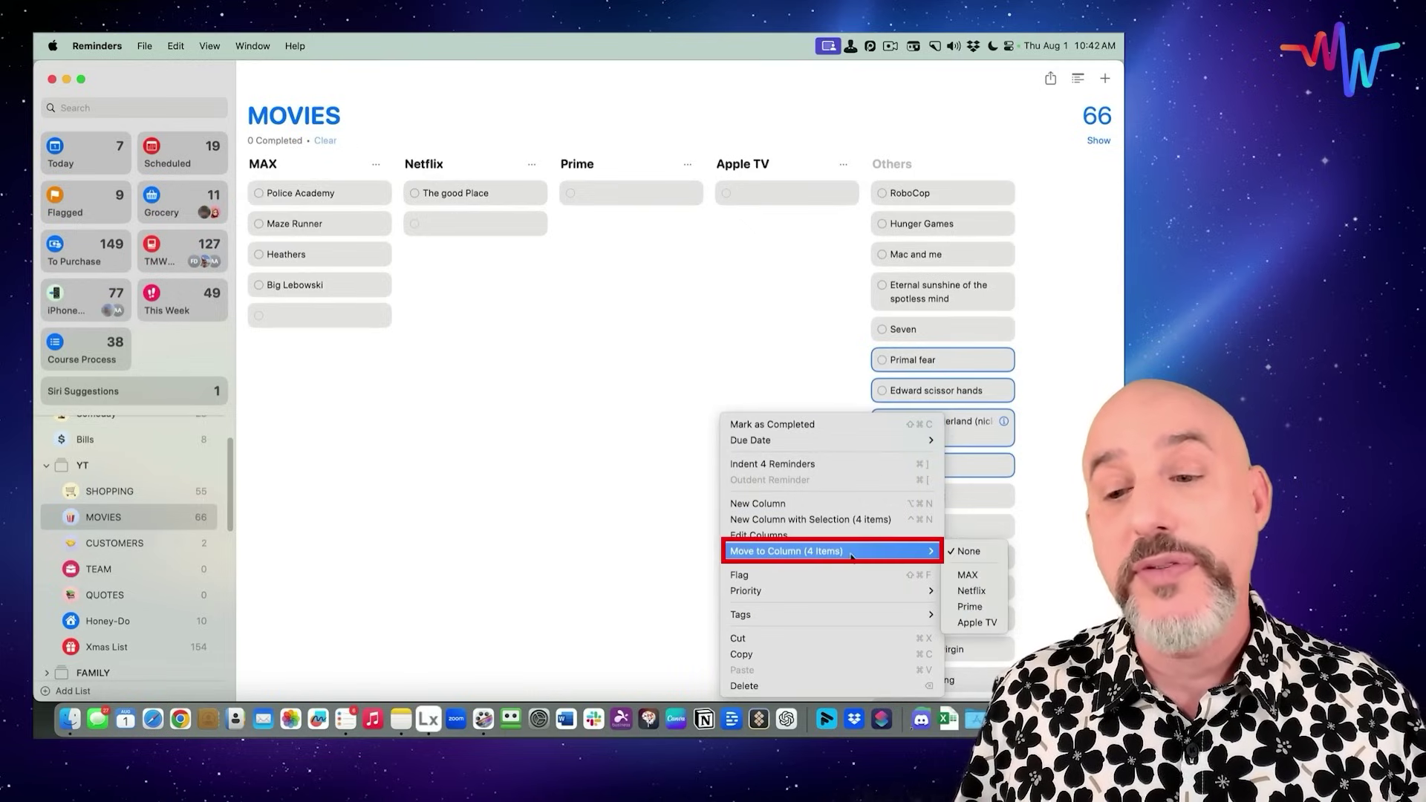
{"action": "left_click", "coordinate": [968, 607]}
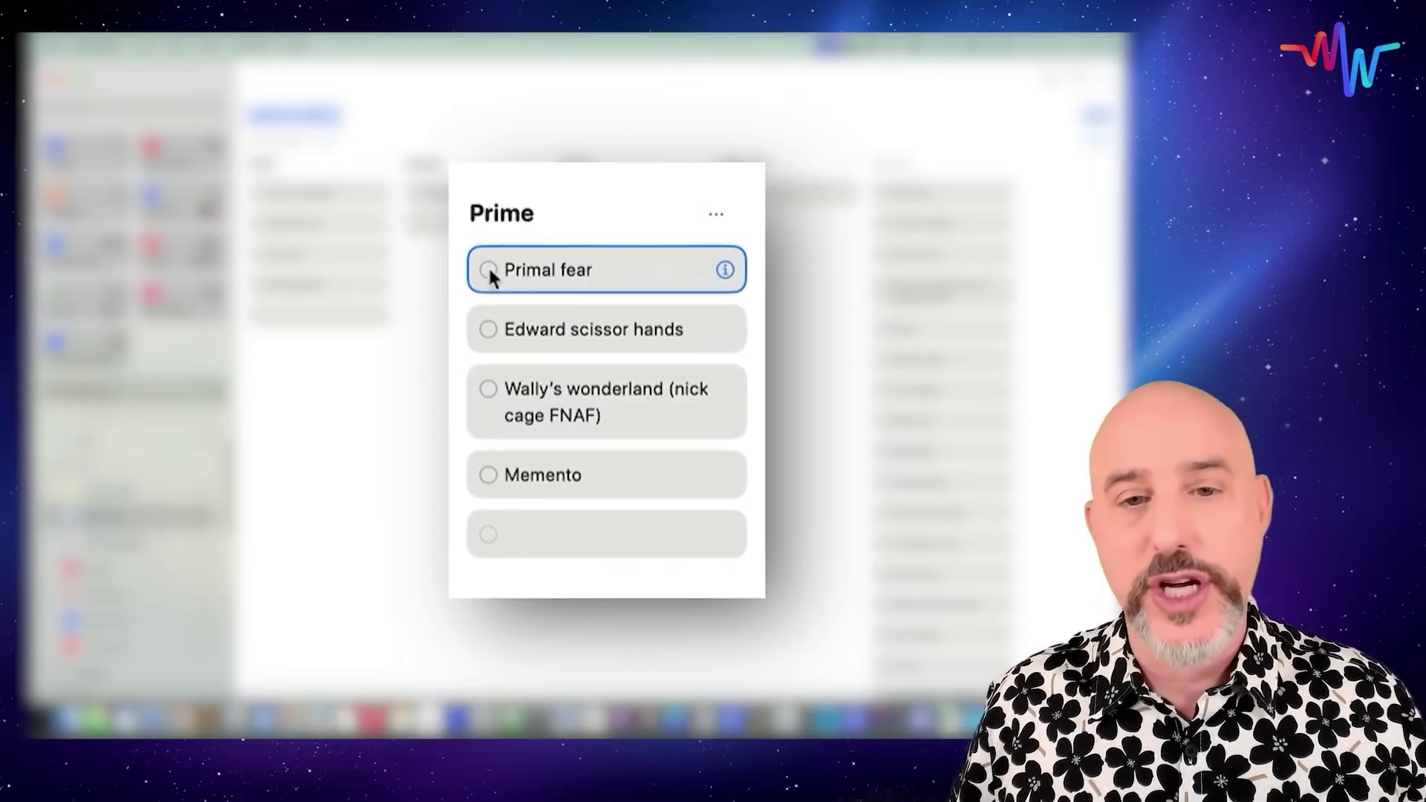
{"action": "left_click", "coordinate": [571, 194]}
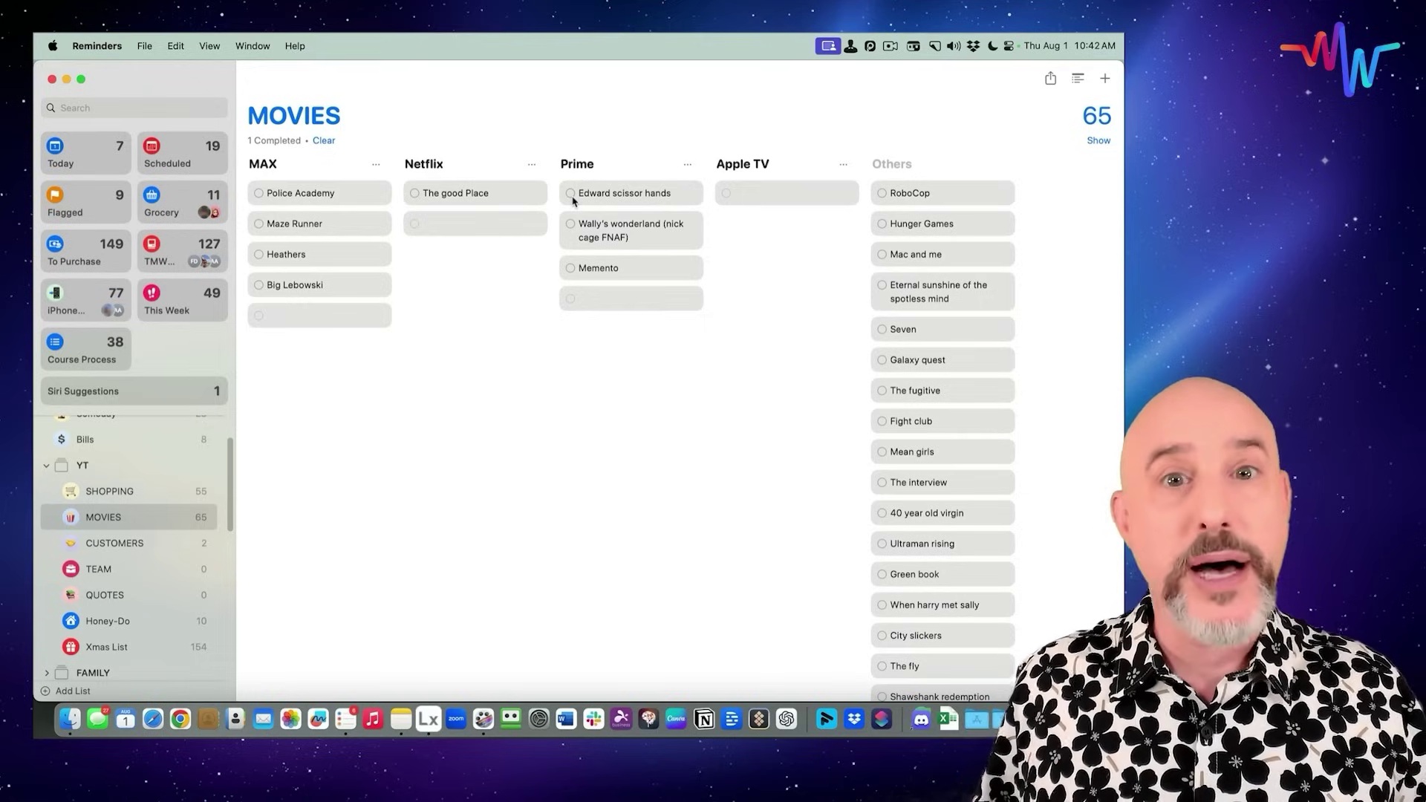
- Show the TEAM list in column view and add four columns, one named after each team member
{"action": "left_click", "coordinate": [101, 517]}
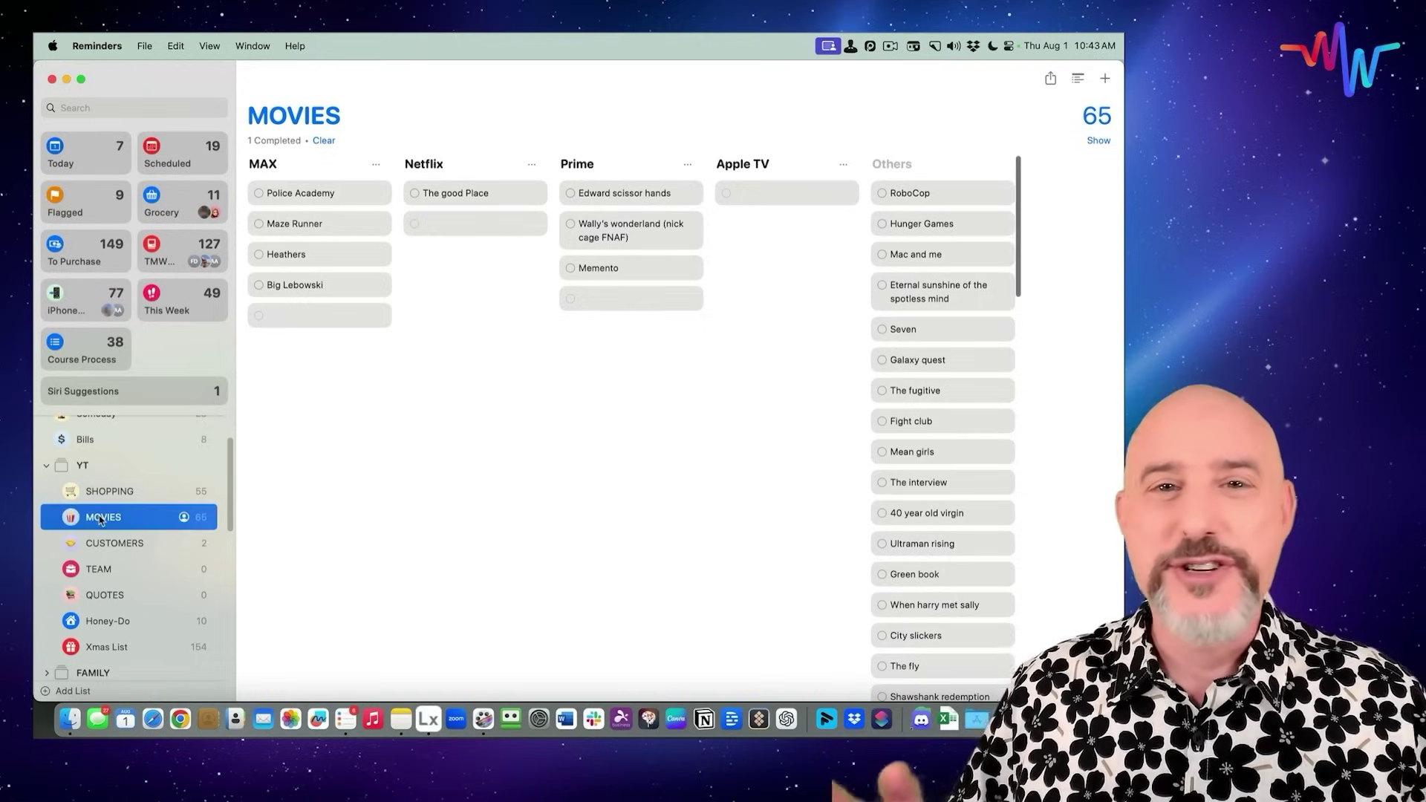
{"action": "left_click", "coordinate": [101, 571]}
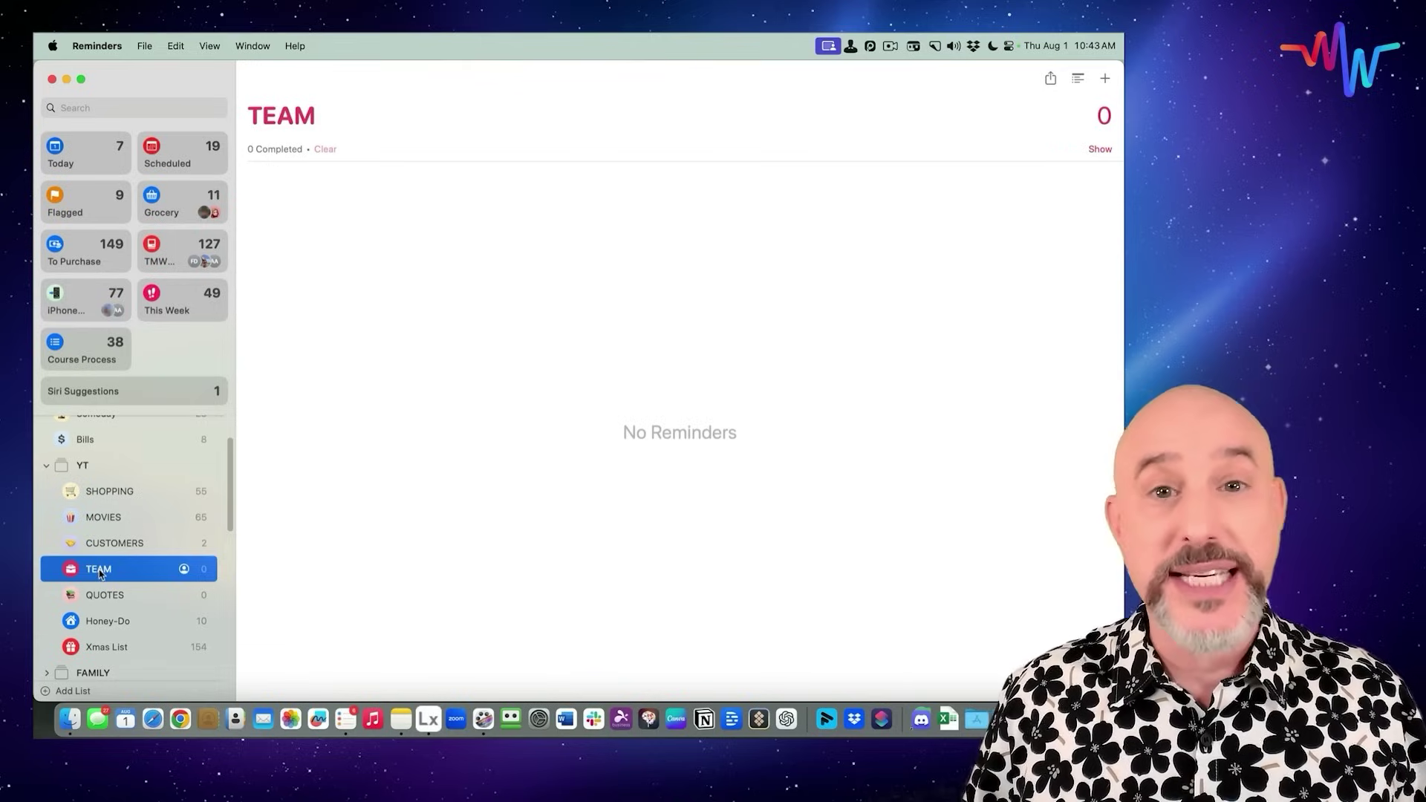
{"action": "left_click", "coordinate": [211, 47]}
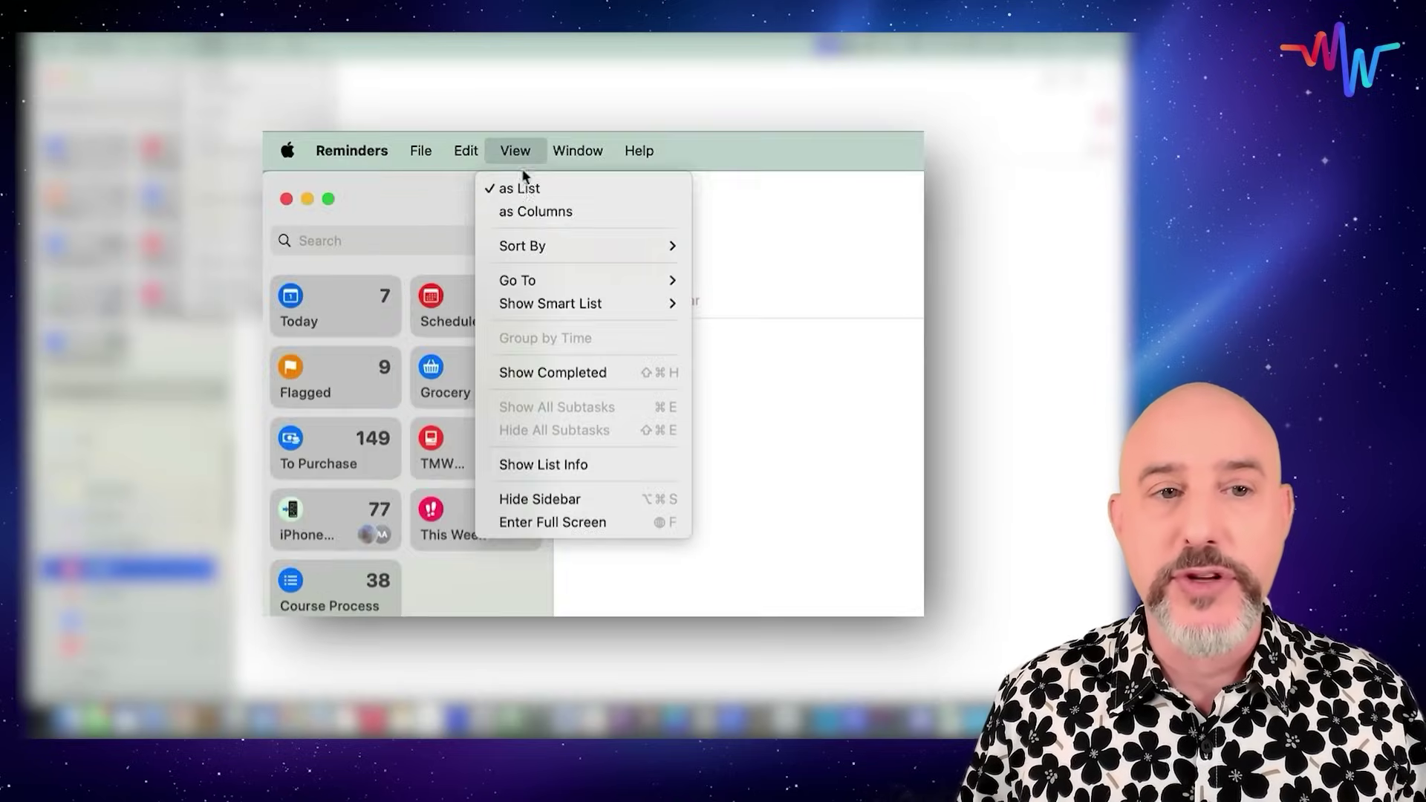
{"action": "left_click", "coordinate": [219, 90]}
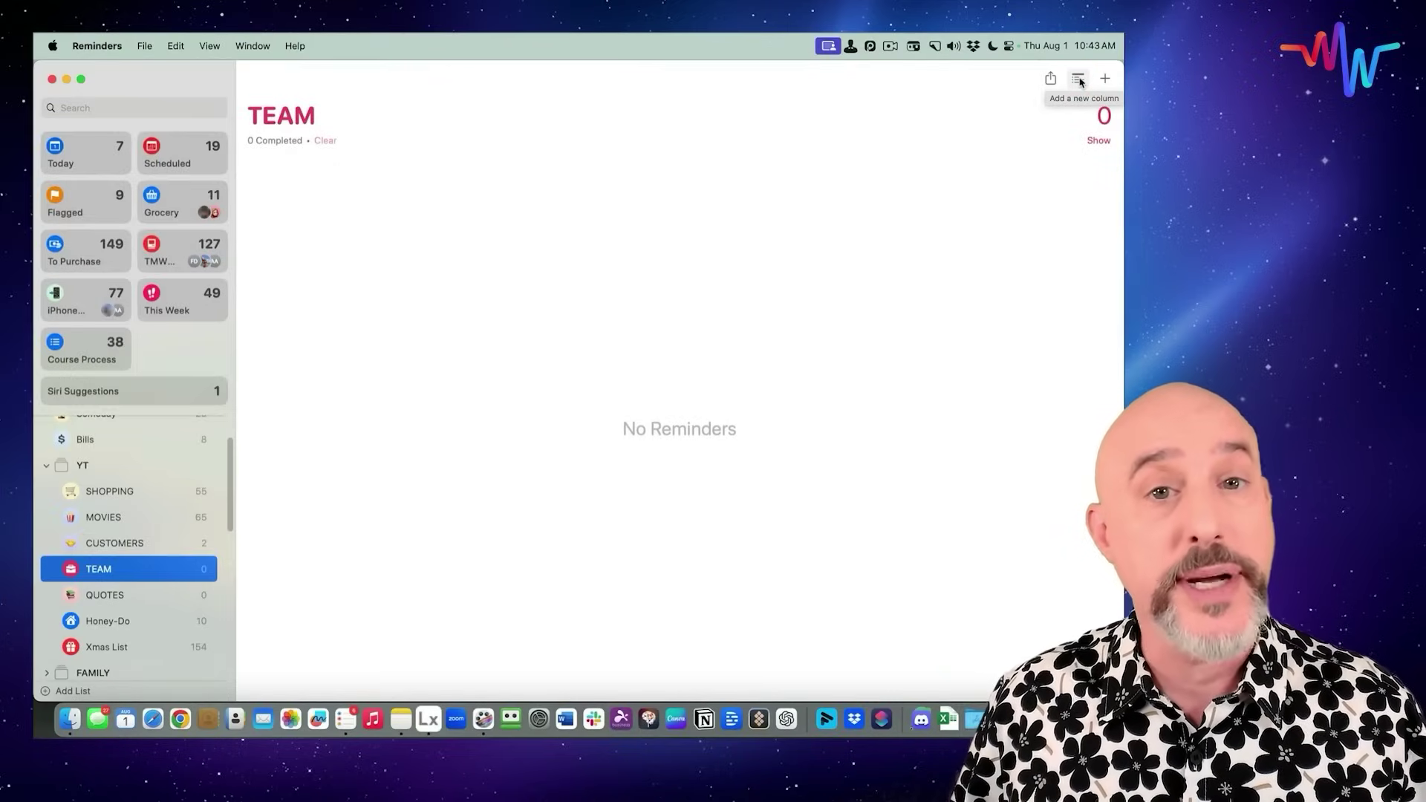
{"action": "left_click", "coordinate": [1079, 79]}
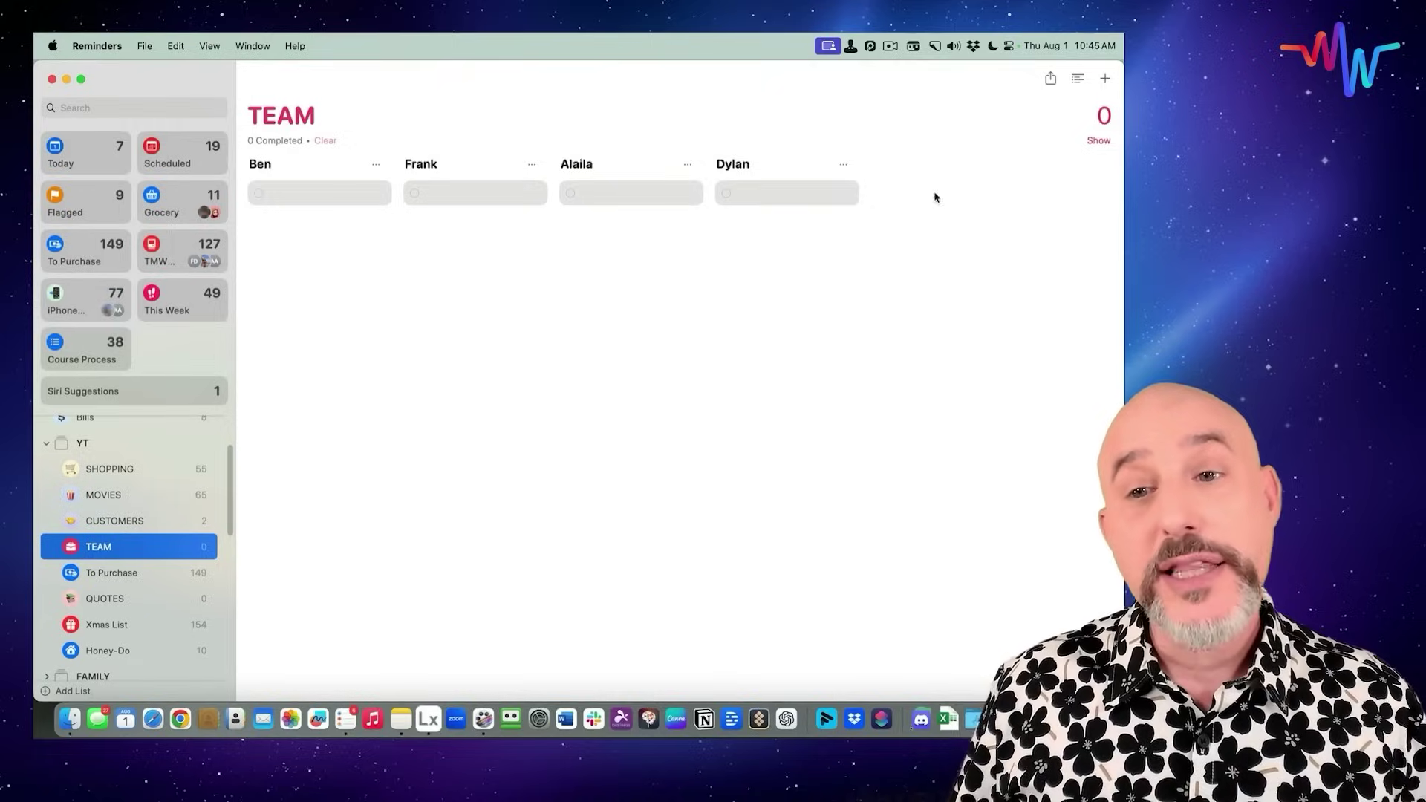
- Add nine reminders to the Others column: Social Media Posts, New Website, Email Campaign, YouTube Video, Create Cheatsheets, Advertise new class, Edit transcript, Research new iOS and Plan for September Launch
{"action": "left_click", "coordinate": [933, 198]}
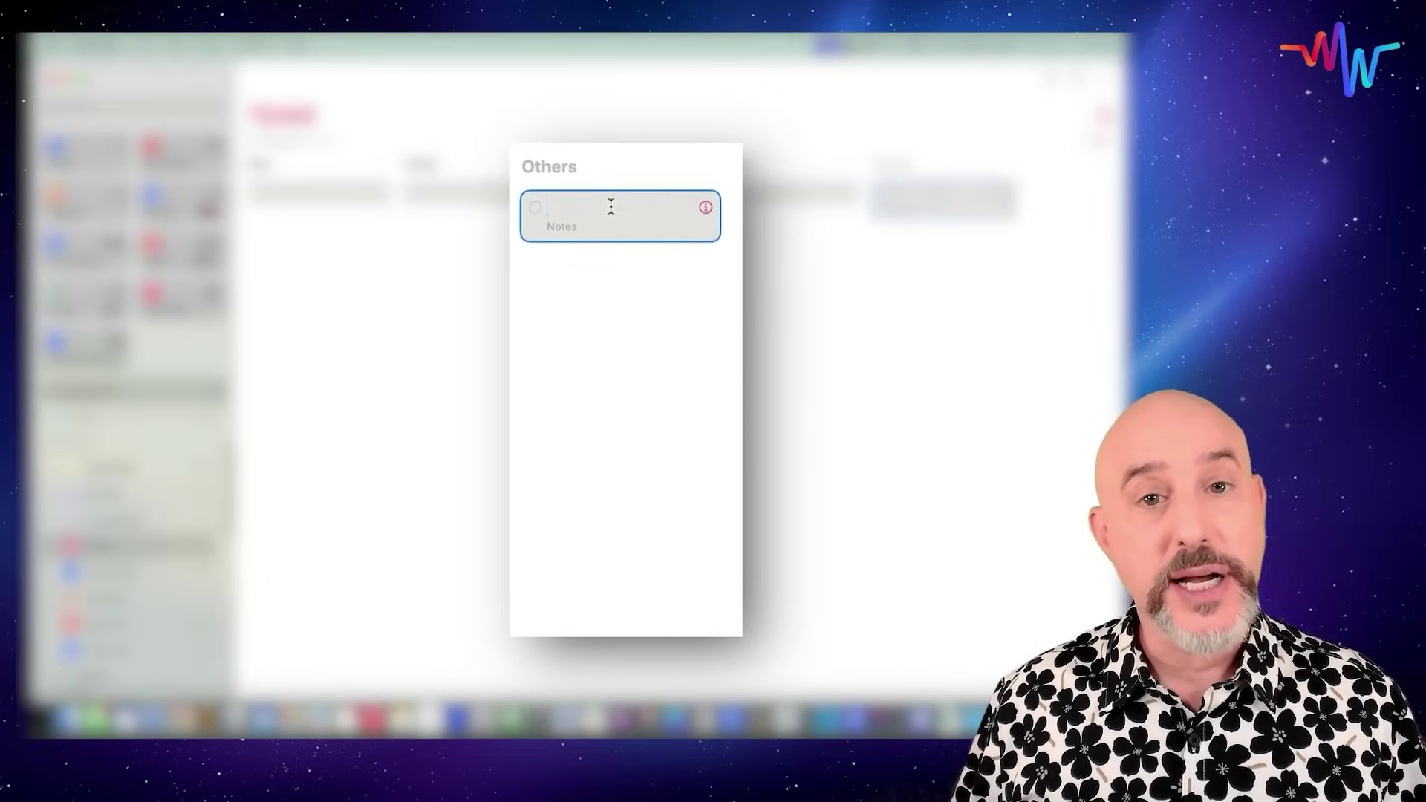
{"action": "type", "text": "Social Media Posts New Website Email Campaign YouTube Video Create Cheatsheets Advertise new class Edit transcript Research new iOS Plan for September Launch"}
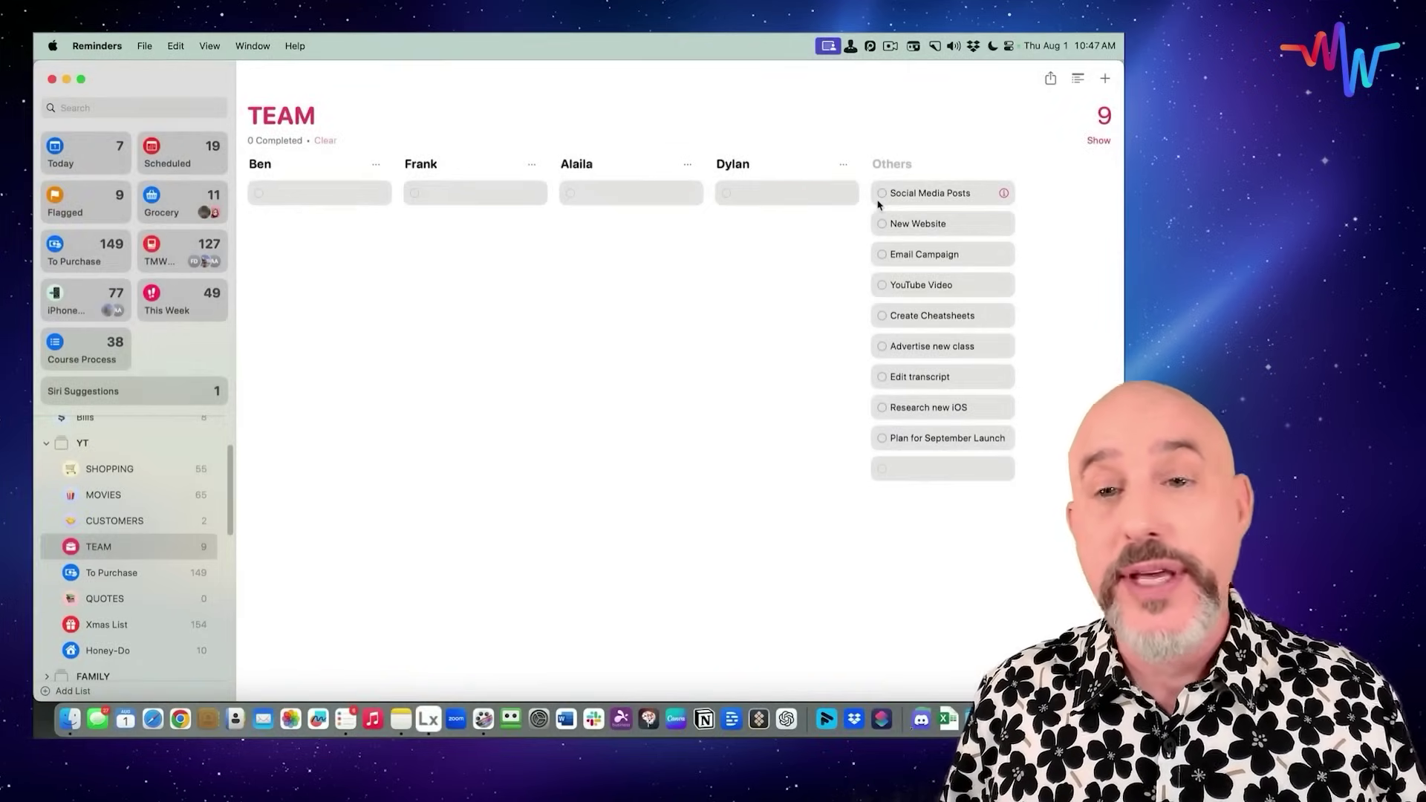
- Move Social Media Posts and New Website to the second member's column, Create Cheatsheets to the third and YouTube Video to the fourth
{"action": "left_click", "coordinate": [879, 203]}
{"action": "left_click_drag", "start_coordinate": [879, 205], "coordinate": [439, 194]}
{"action": "left_click_drag", "start_coordinate": [970, 200], "coordinate": [491, 224]}
{"action": "left_click_drag", "start_coordinate": [982, 225], "coordinate": [638, 192]}
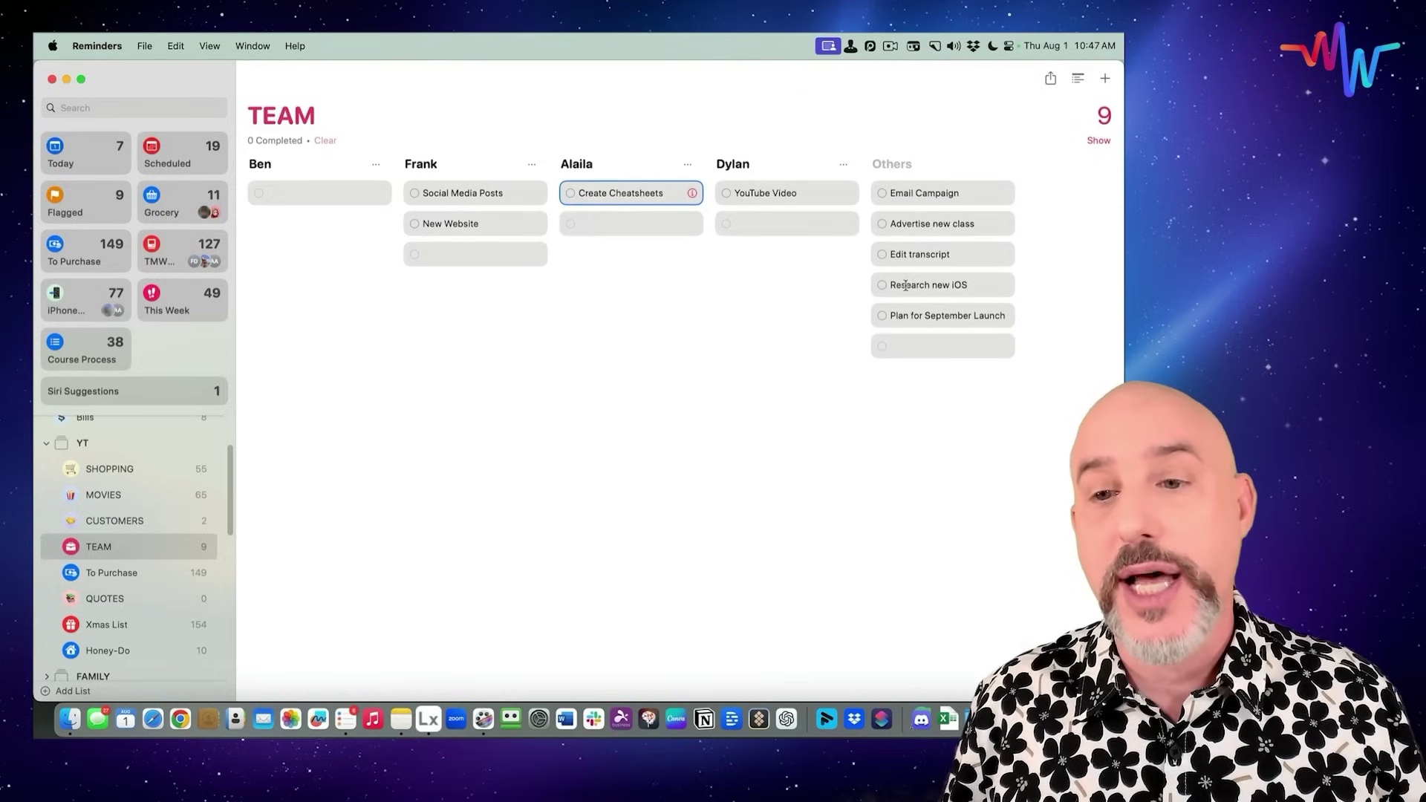
- Move Plan for September Launch to the first member's column and New Website from the second member's column to the fourth
{"action": "left_click_drag", "start_coordinate": [938, 318], "coordinate": [323, 201]}
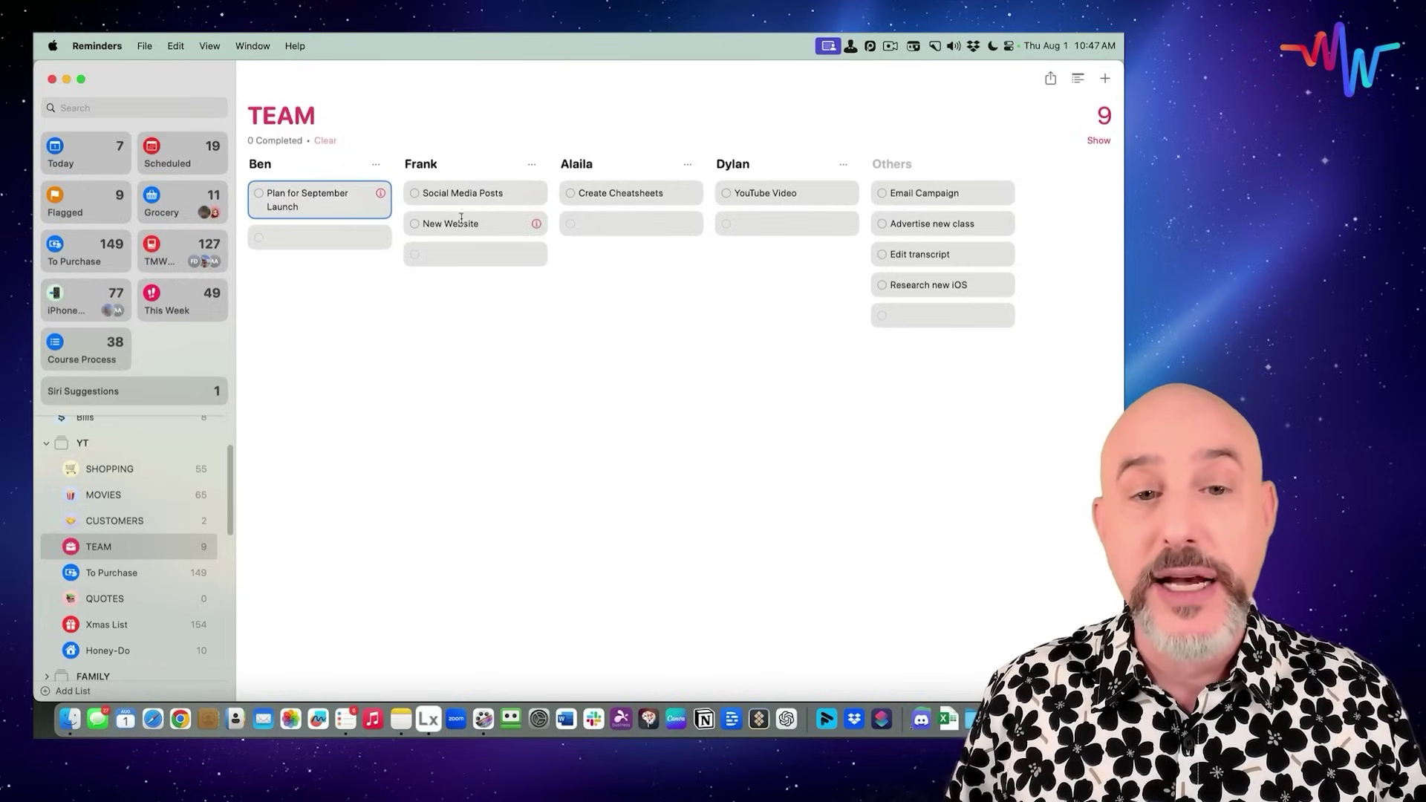
{"action": "left_click_drag", "start_coordinate": [497, 232], "coordinate": [776, 223]}
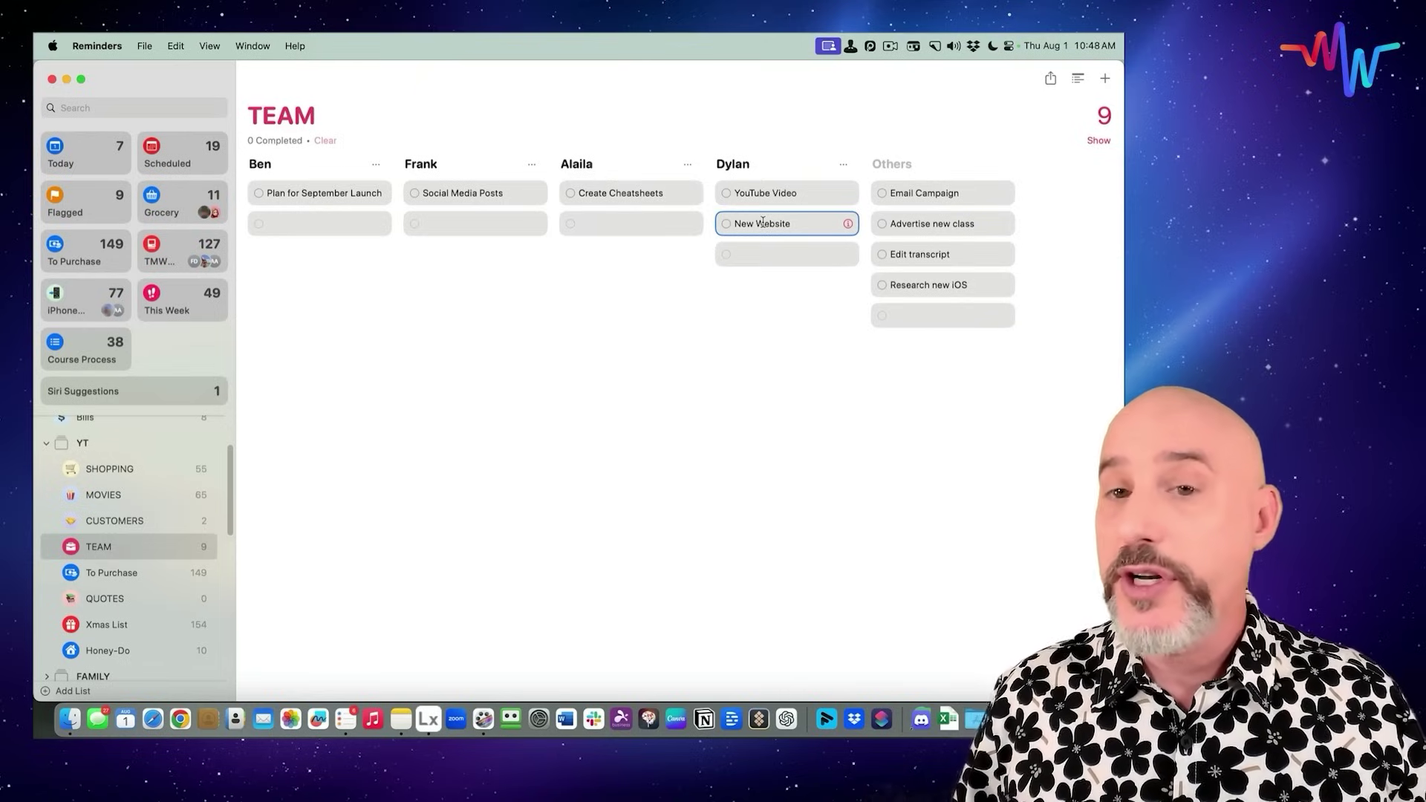
- Look at the people the Facebook Group reminder in the shared TMW Projects list can be assigned to, without assigning anyone
{"action": "left_click", "coordinate": [1051, 80]}
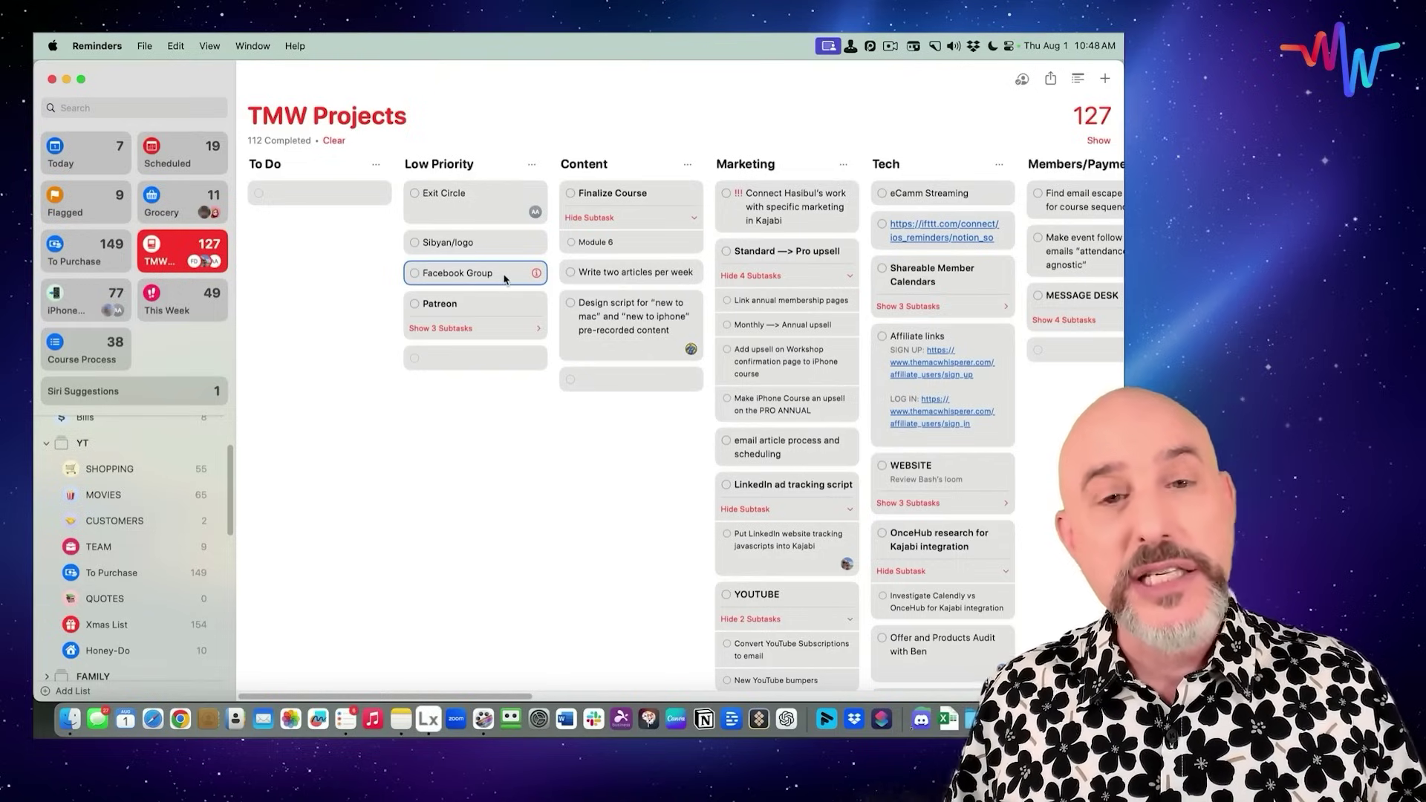
{"action": "right_click", "coordinate": [507, 277]}
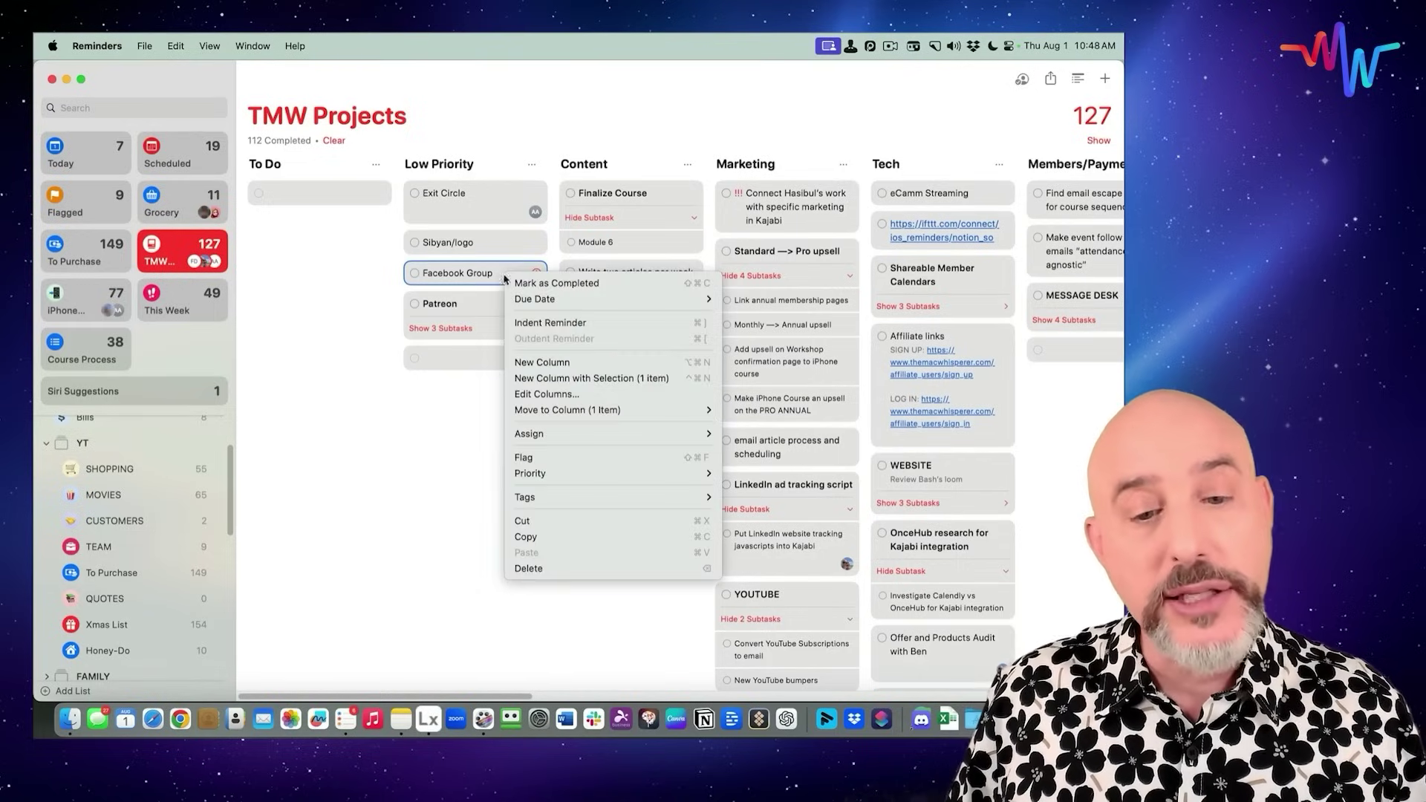
{"action": "mouse_move", "coordinate": [567, 444]}
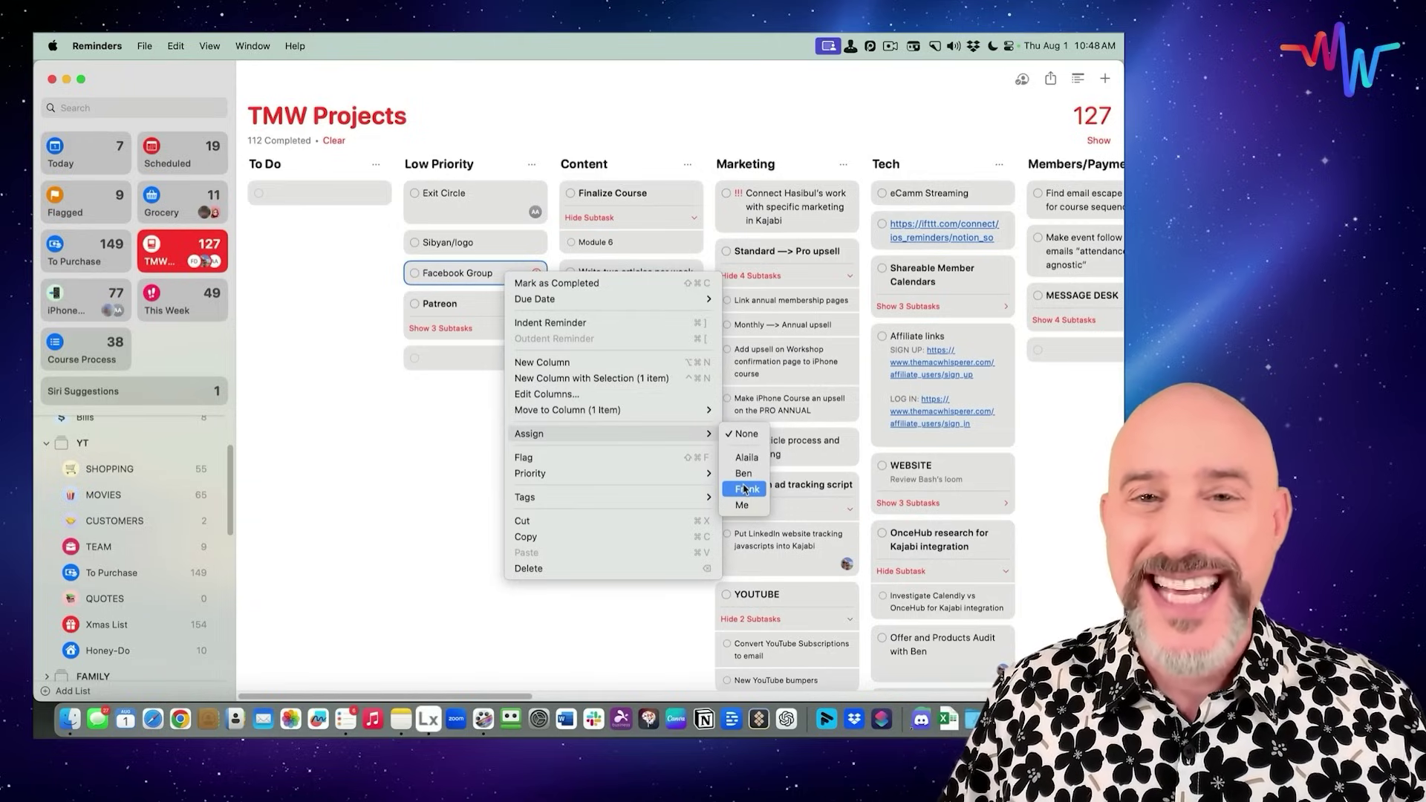
{"action": "left_click", "coordinate": [296, 400]}
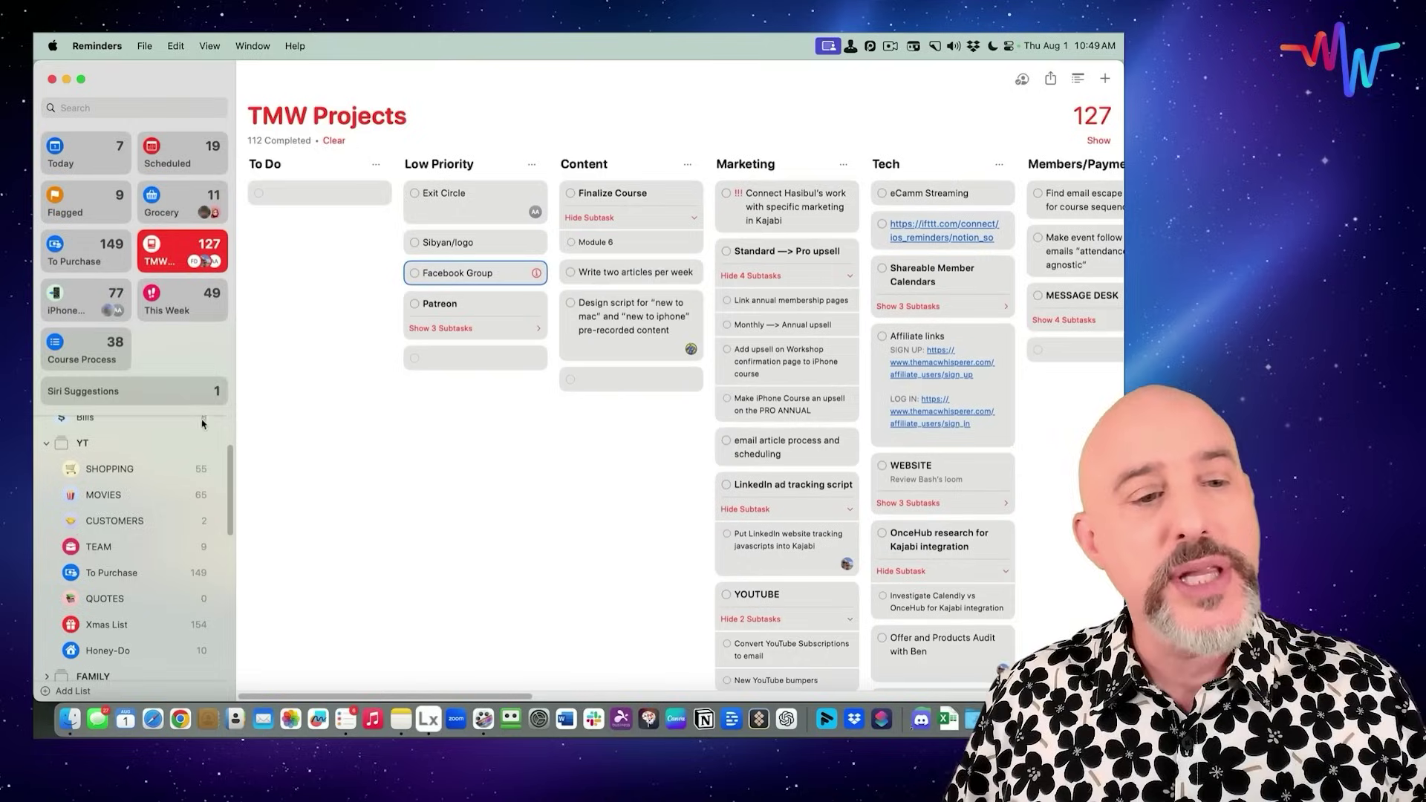
- Open the To Purchase list and look through its saved items
{"action": "left_click", "coordinate": [119, 547]}
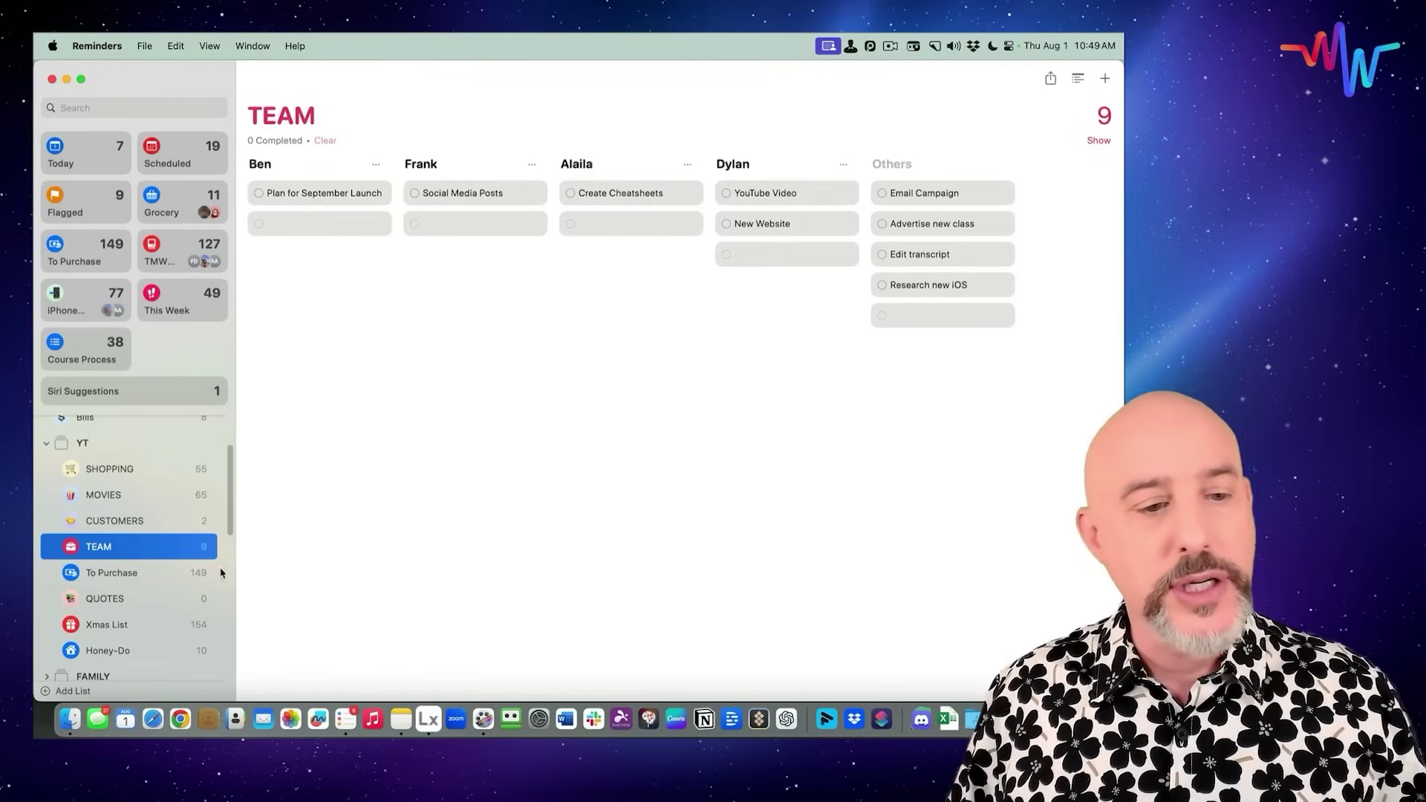
{"action": "left_click", "coordinate": [131, 578]}
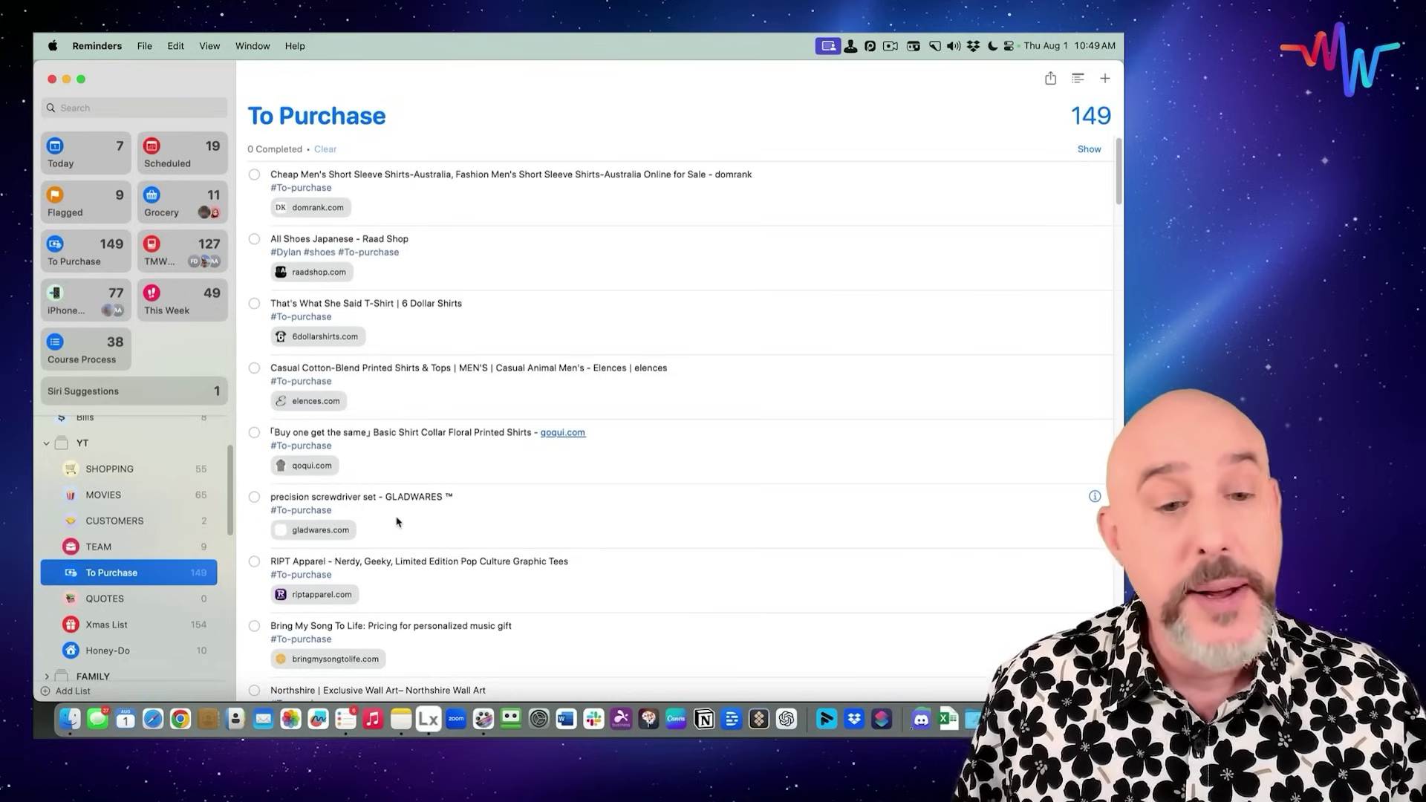
{"action": "scroll", "coordinate": [397, 522], "scroll_direction": "down", "scroll_amount": 20}
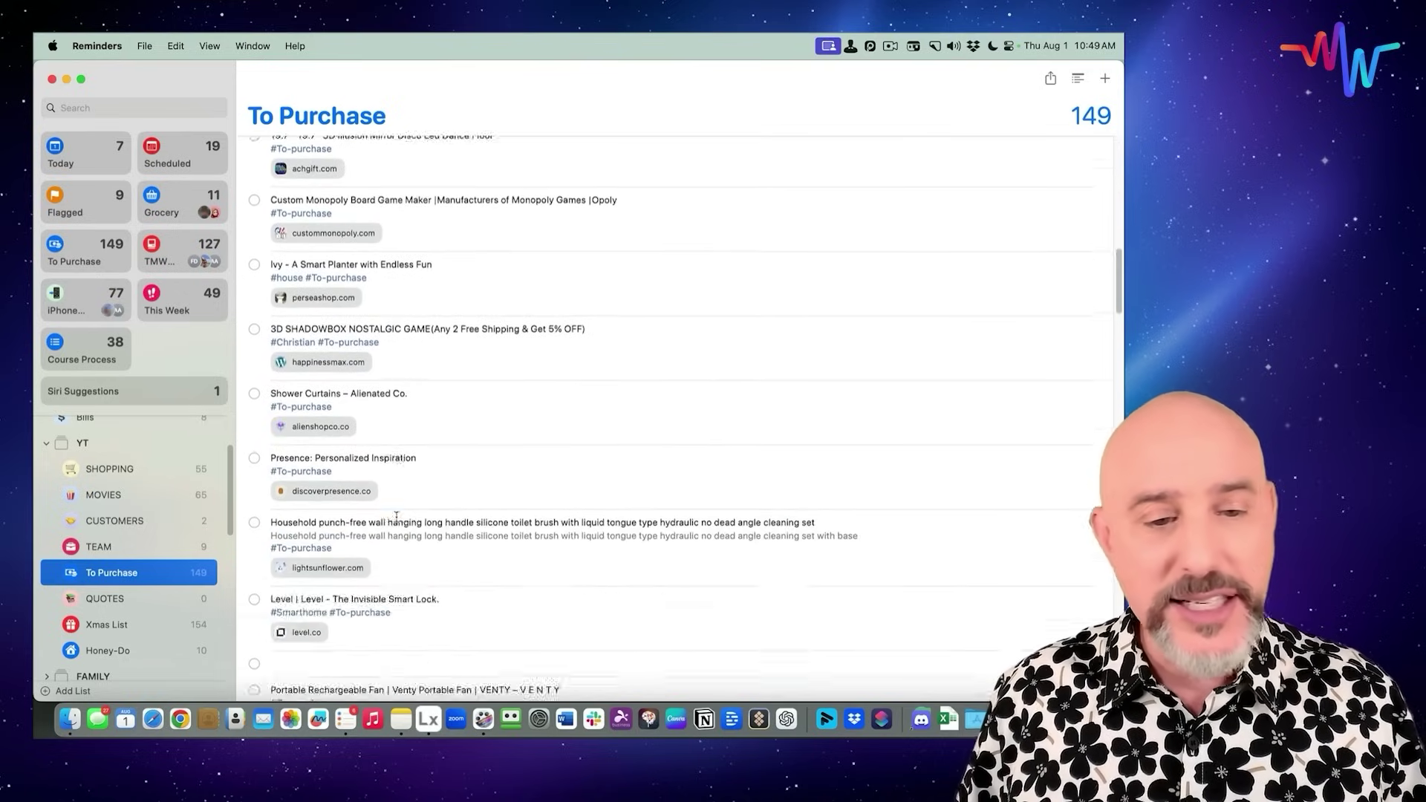
{"action": "scroll", "coordinate": [397, 522], "scroll_direction": "down", "scroll_amount": 15}
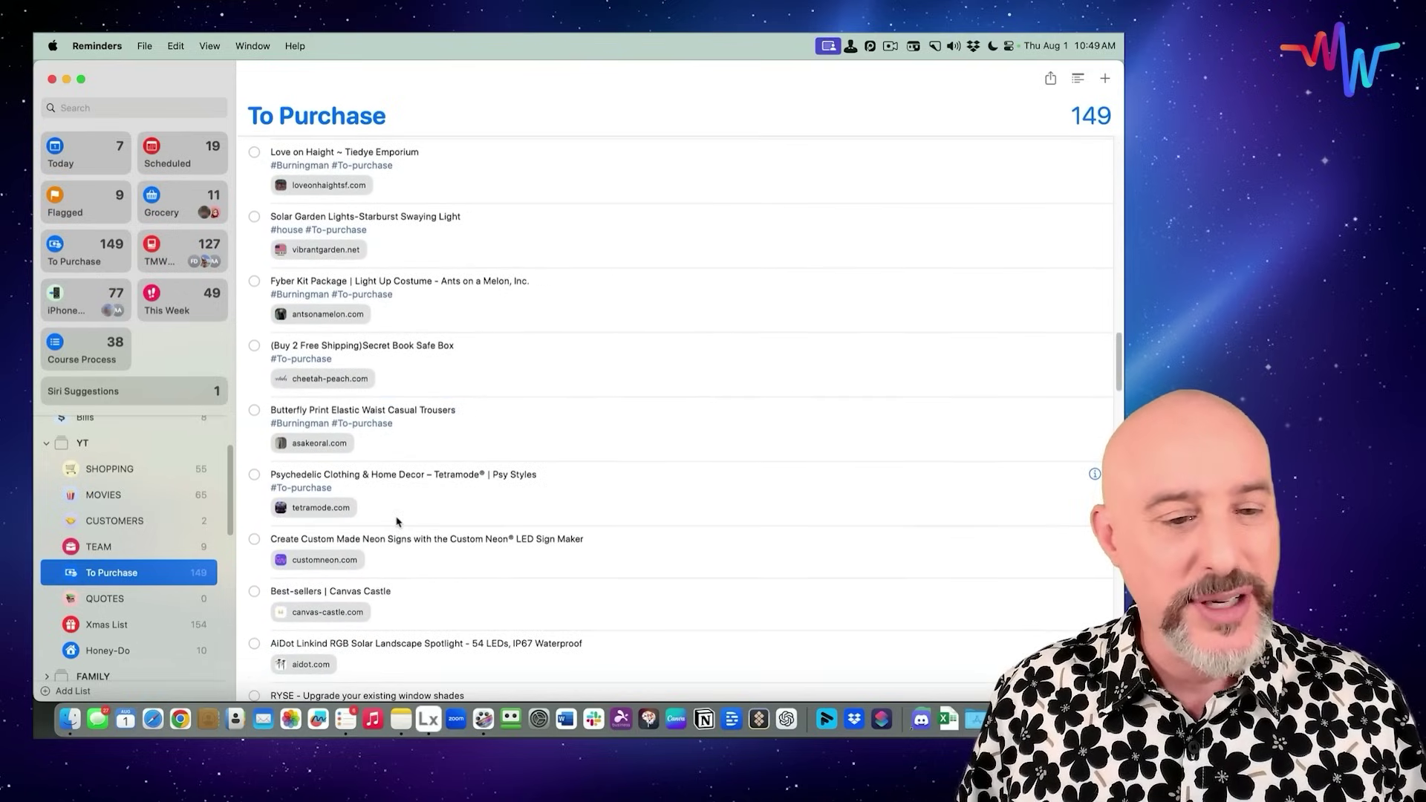
{"action": "scroll", "coordinate": [397, 522], "scroll_direction": "up", "scroll_amount": 20}
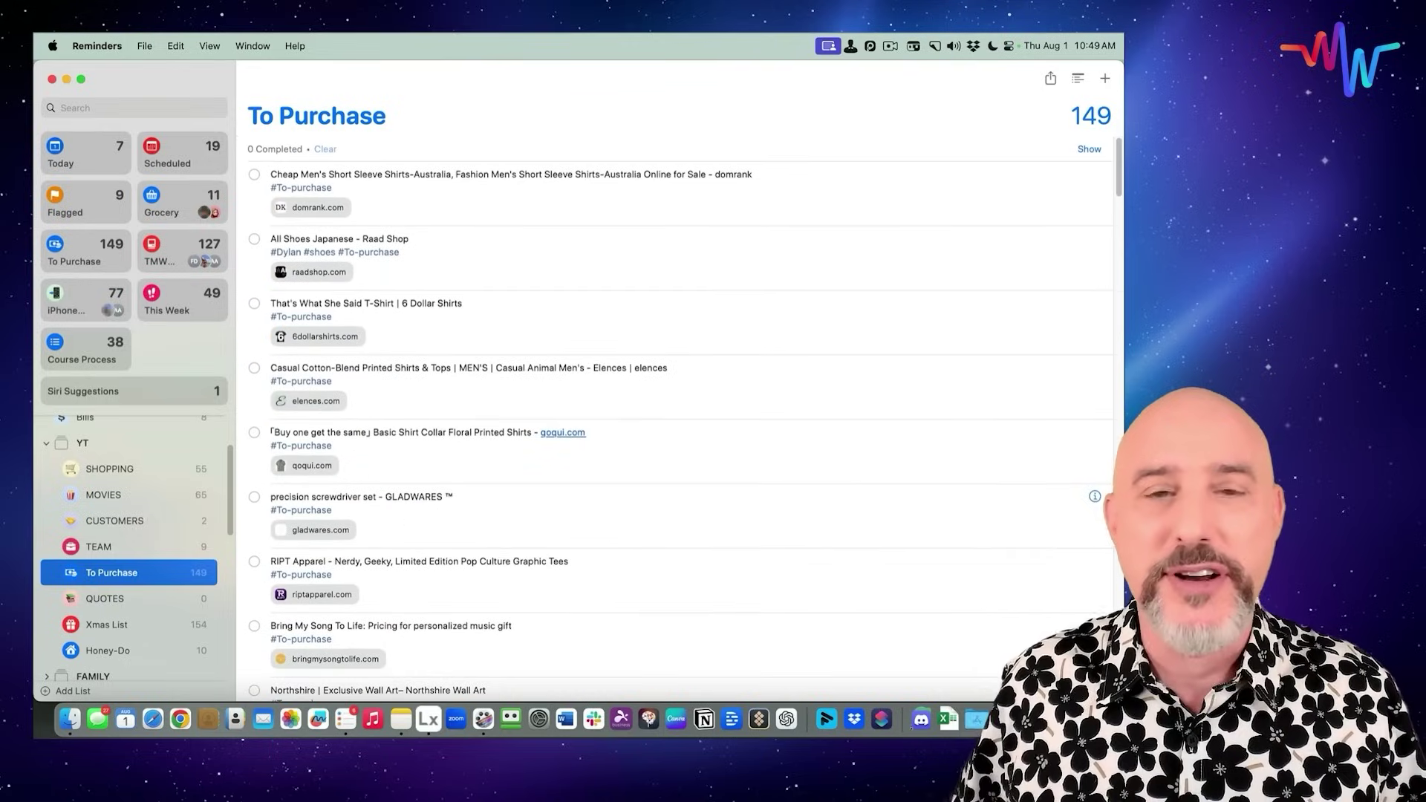
- Show the To Purchase list in column view and add a column named Clothes
{"action": "left_click", "coordinate": [211, 46]}
{"action": "left_click", "coordinate": [216, 88]}
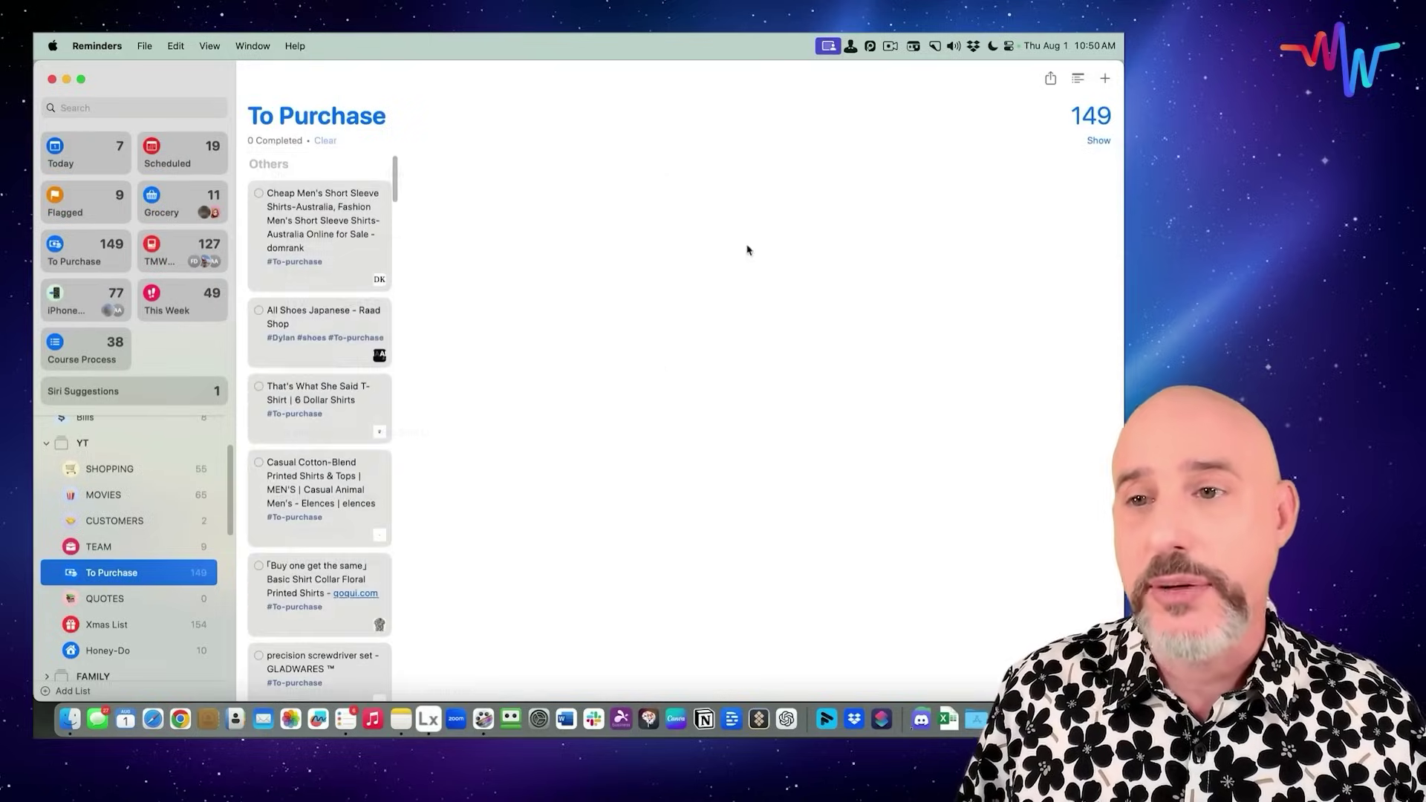
{"action": "left_click", "coordinate": [1077, 80]}
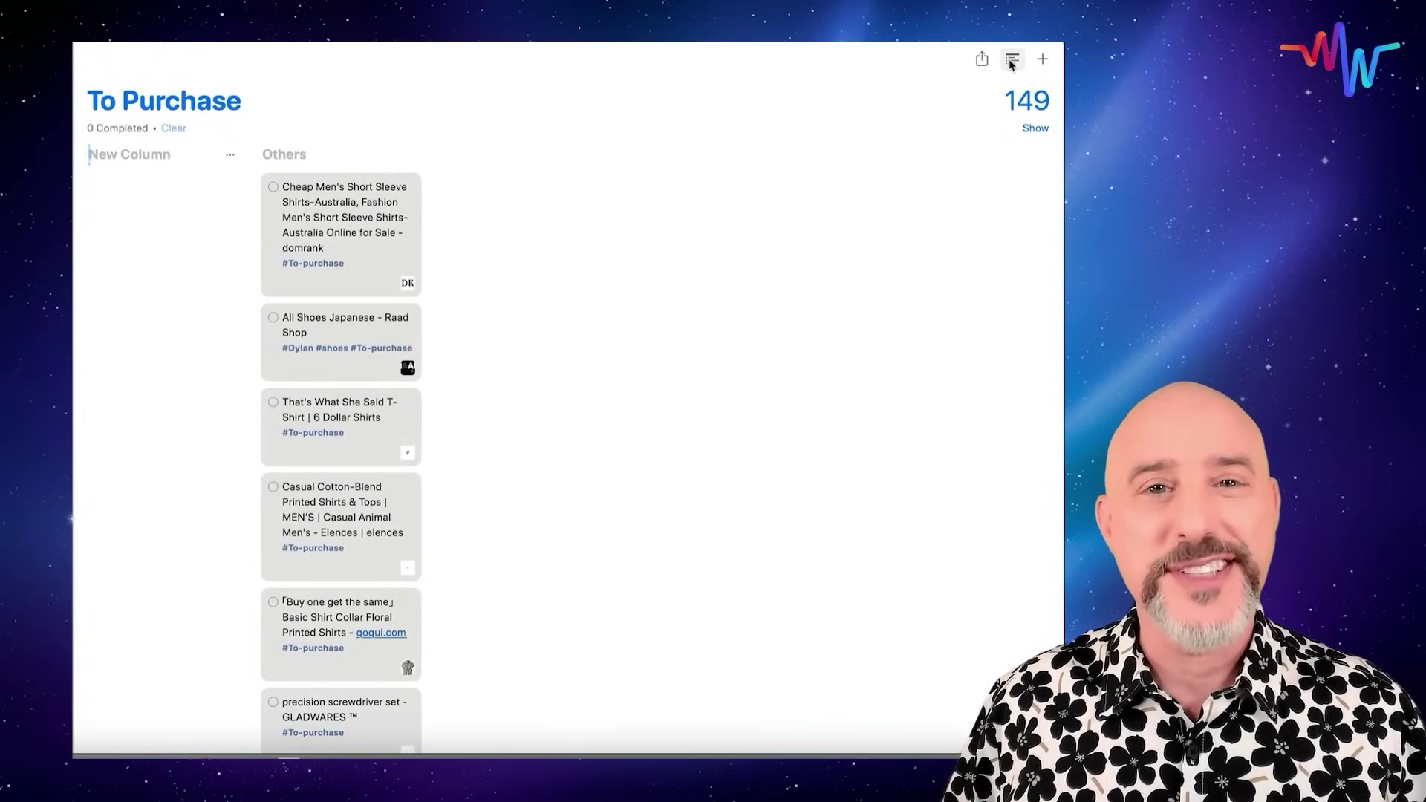
{"action": "type", "text": "Clothes"}
{"action": "key", "text": "Return"}
- Add two more columns named Tech and Gifts to the To Purchase list
{"action": "left_click", "coordinate": [1011, 64]}
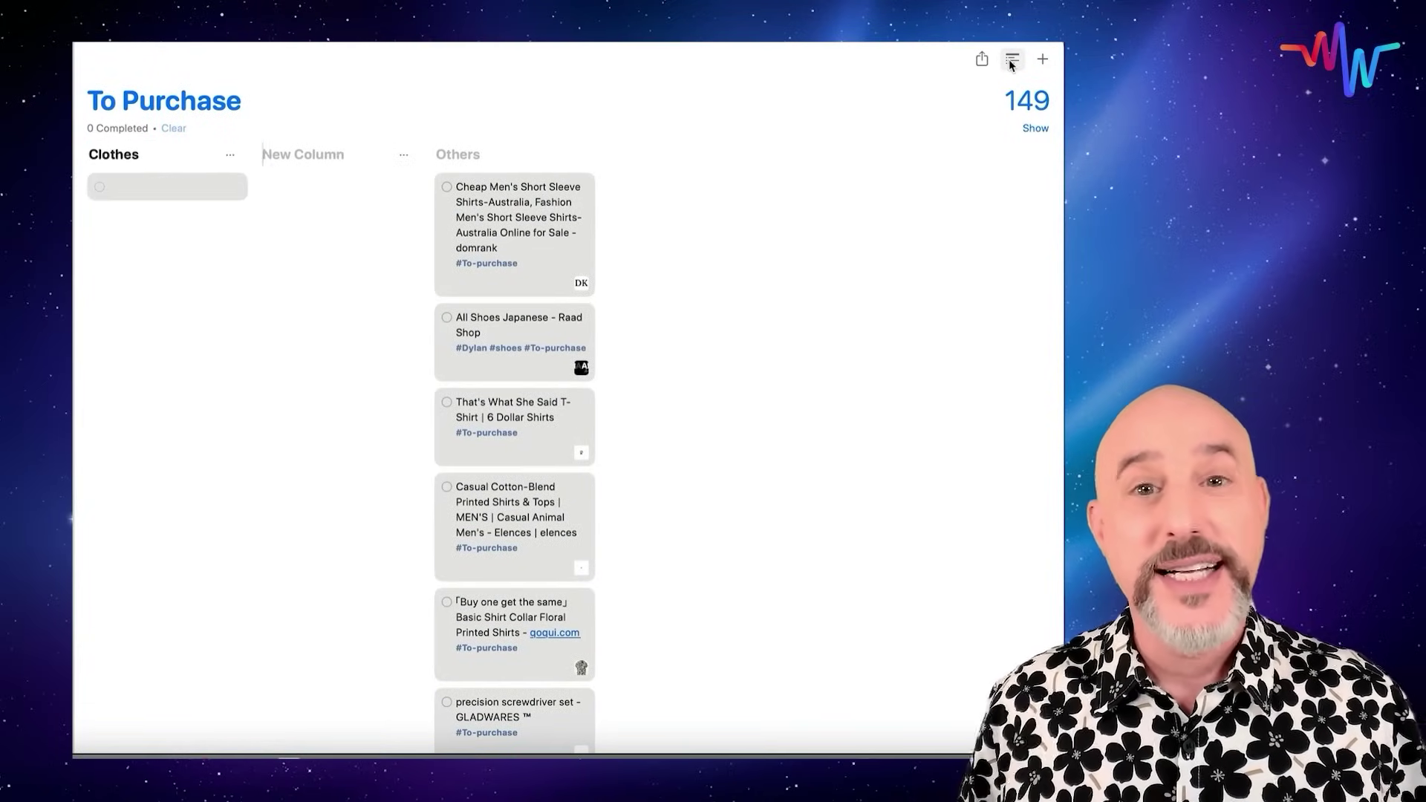
{"action": "type", "text": "Tech"}
{"action": "key", "text": "Return"}
{"action": "left_click", "coordinate": [1010, 60]}
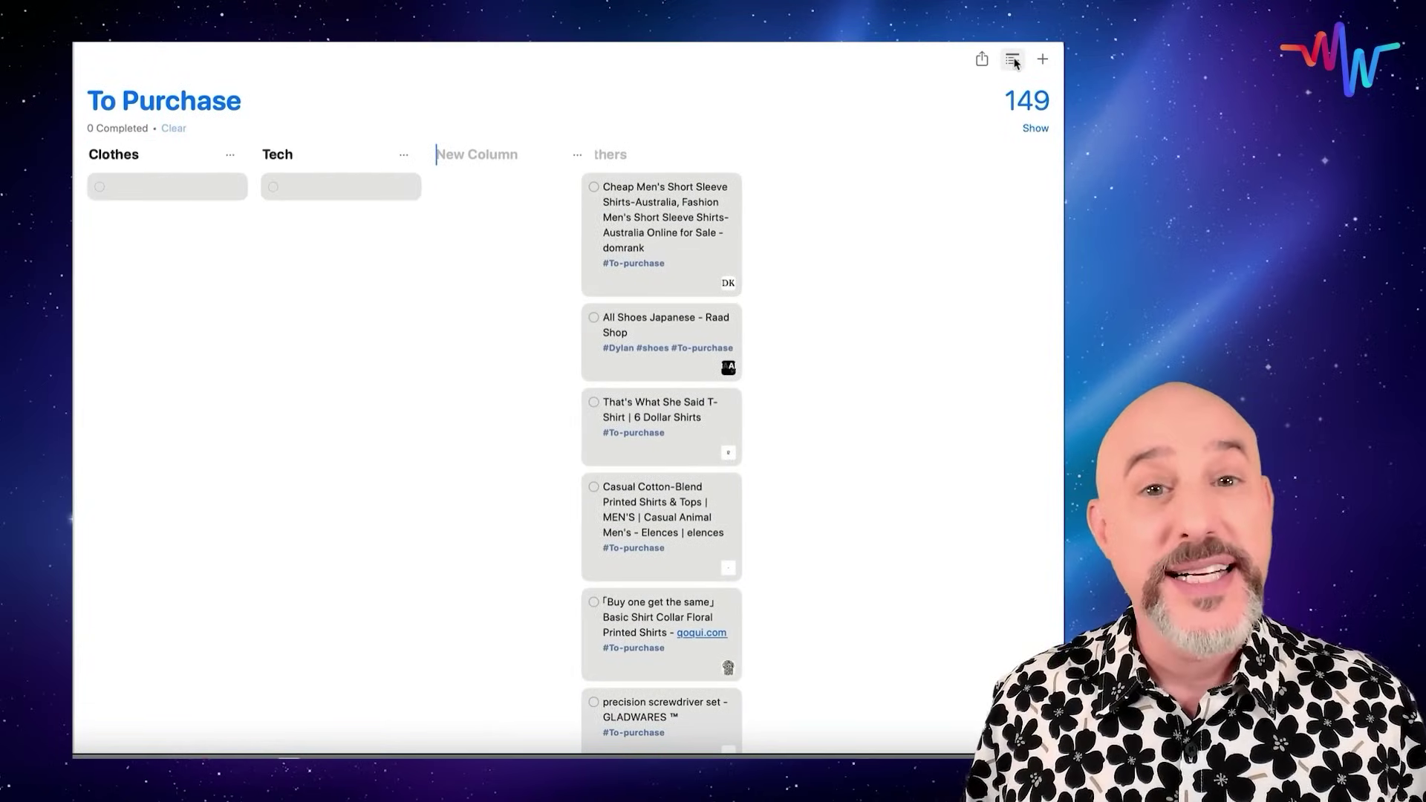
{"action": "type", "text": "Gifts"}
{"action": "key", "text": "Return"}
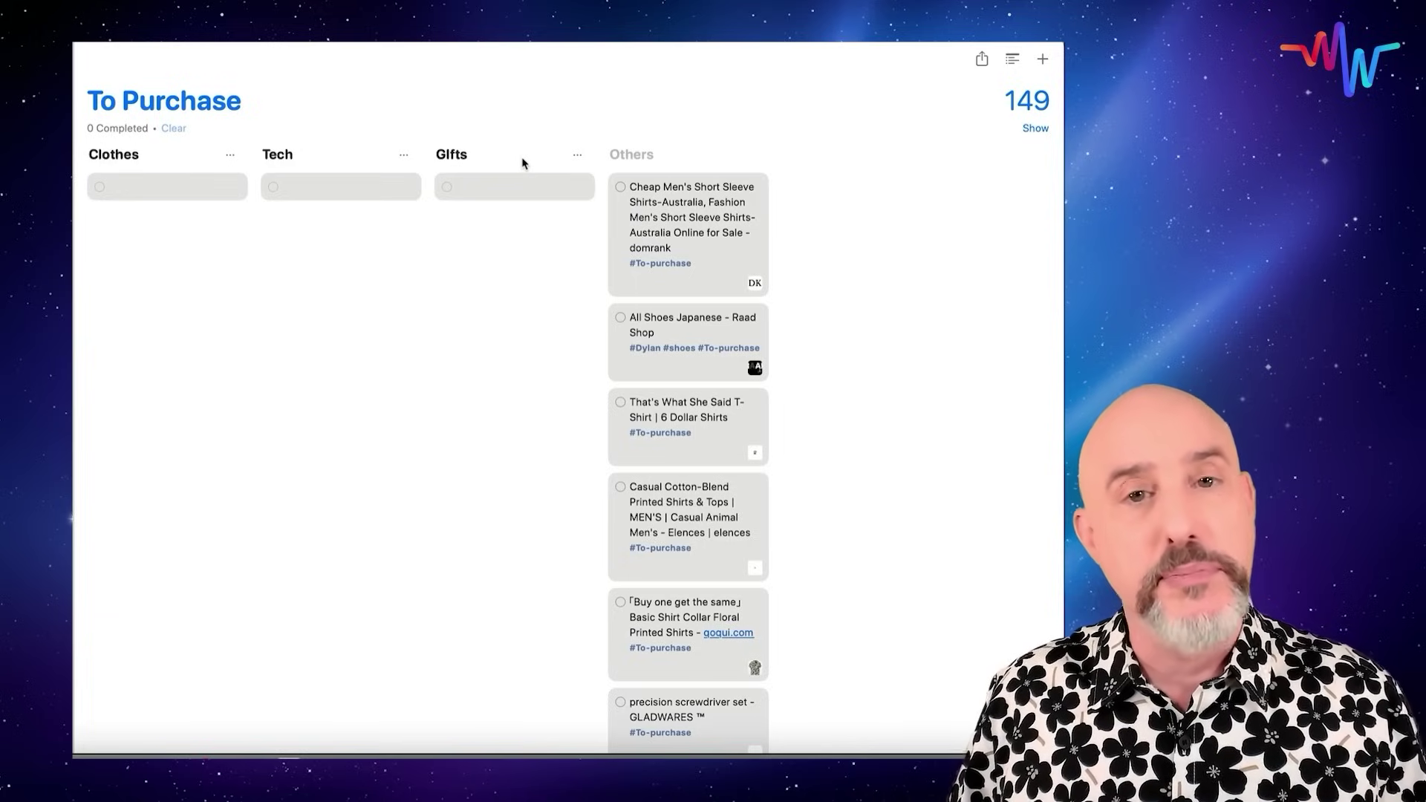
- Reorder the custom columns as Gifts, Tech, Clothes
{"action": "left_click_drag", "start_coordinate": [522, 163], "coordinate": [309, 175]}
{"action": "left_click_drag", "start_coordinate": [166, 159], "coordinate": [553, 172]}
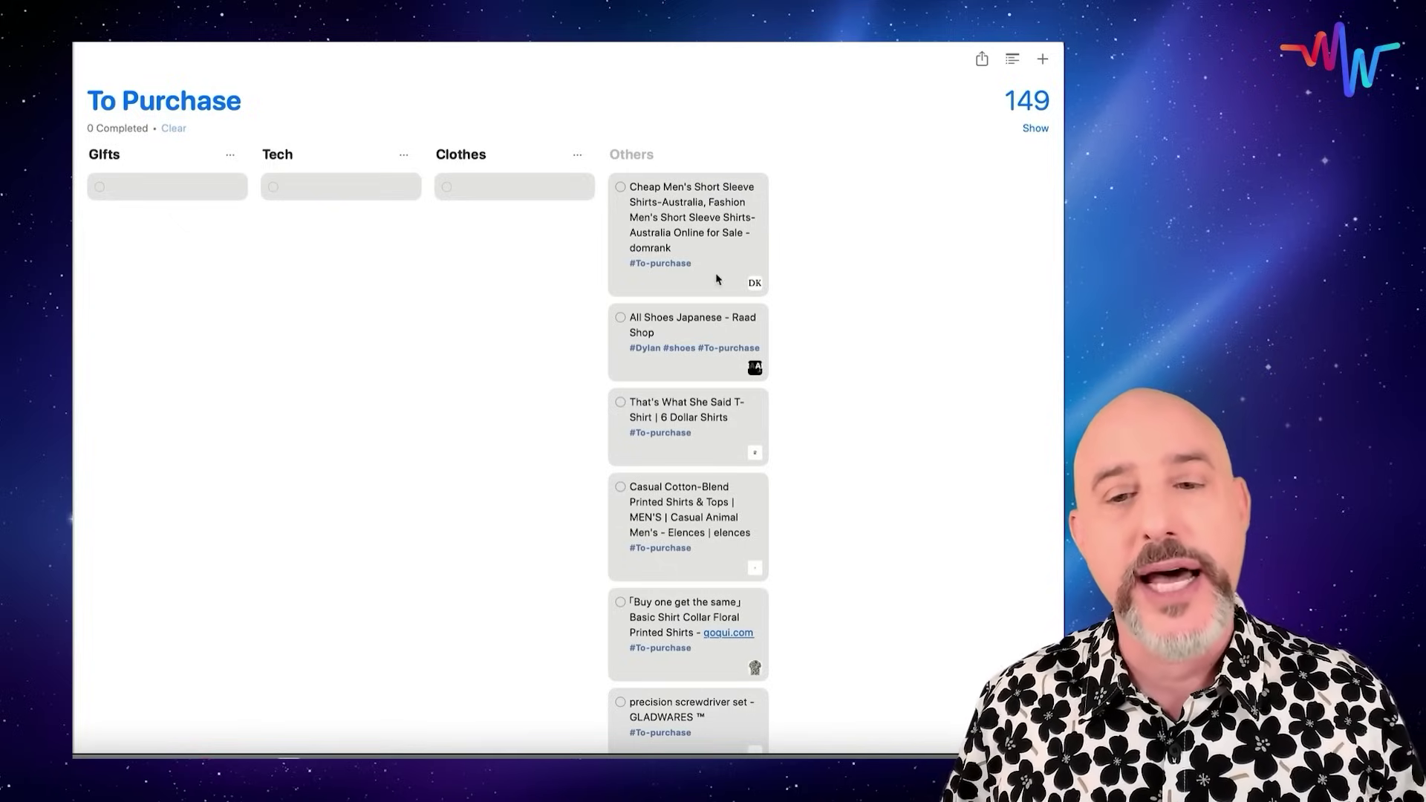
- Move All Shoes Japanese, Cheap Men's Short Sleeve Shirts and Casual Cotton-Blend Printed Shirts & Tops from Others to the Clothes column
{"action": "left_click_drag", "start_coordinate": [690, 363], "coordinate": [502, 186]}
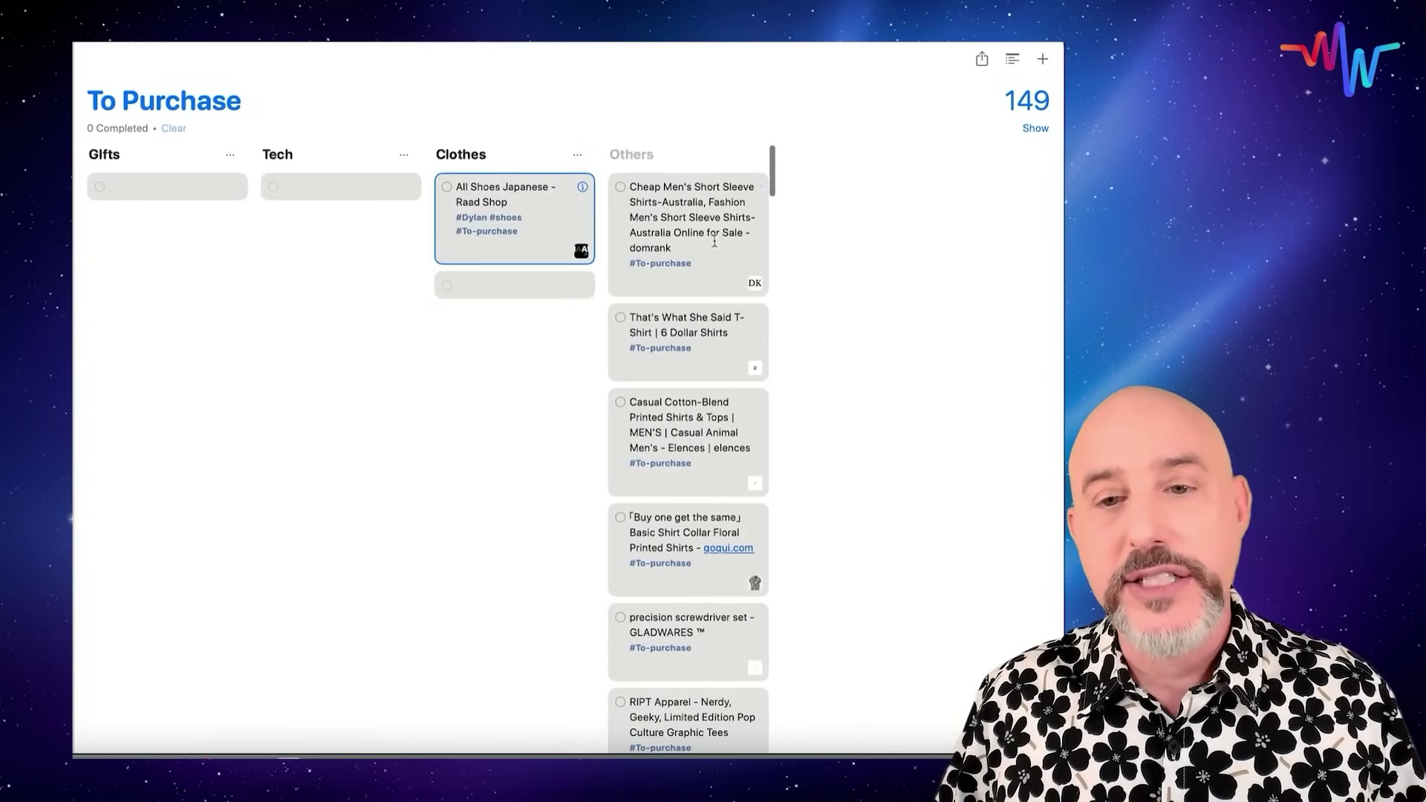
{"action": "left_click_drag", "start_coordinate": [713, 256], "coordinate": [492, 275]}
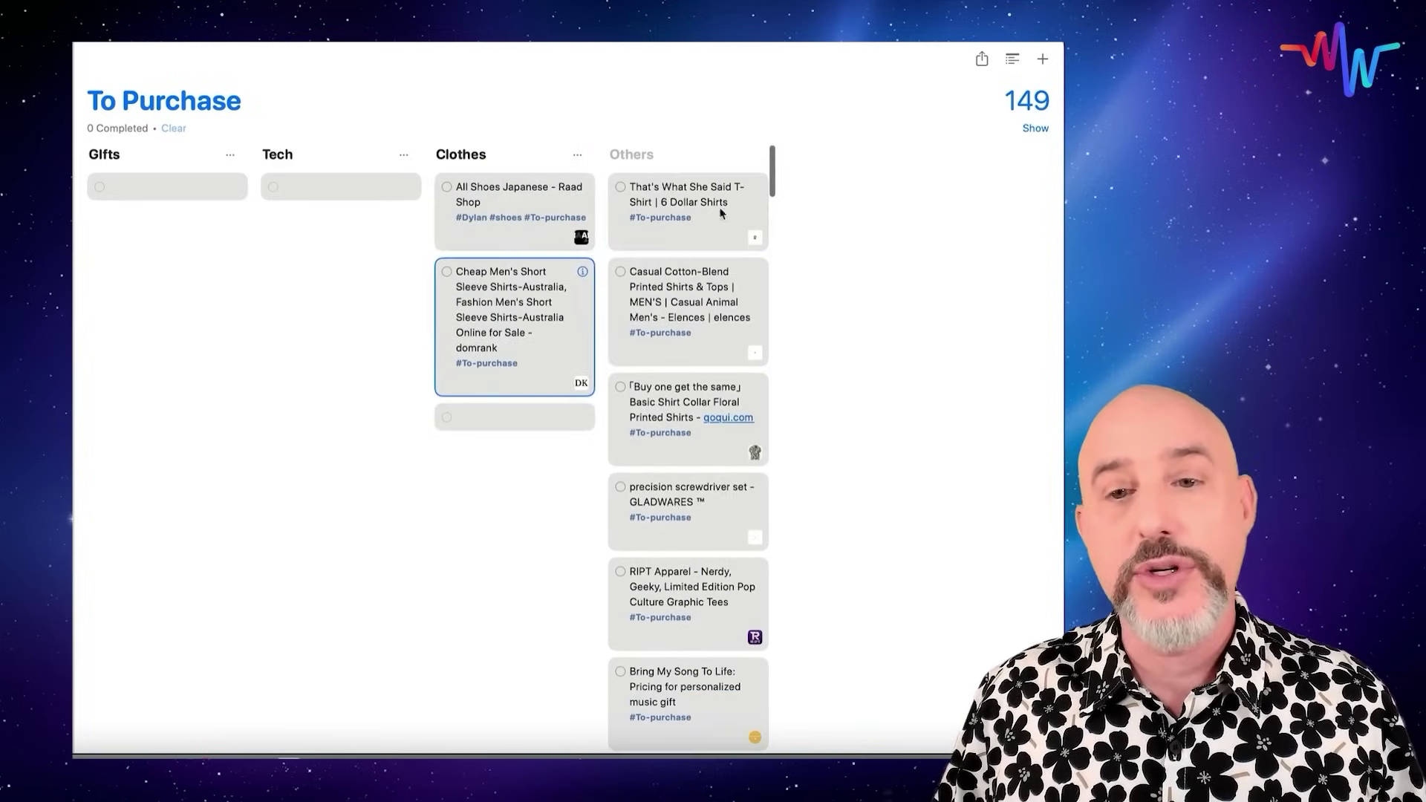
{"action": "left_click_drag", "start_coordinate": [691, 312], "coordinate": [533, 394]}
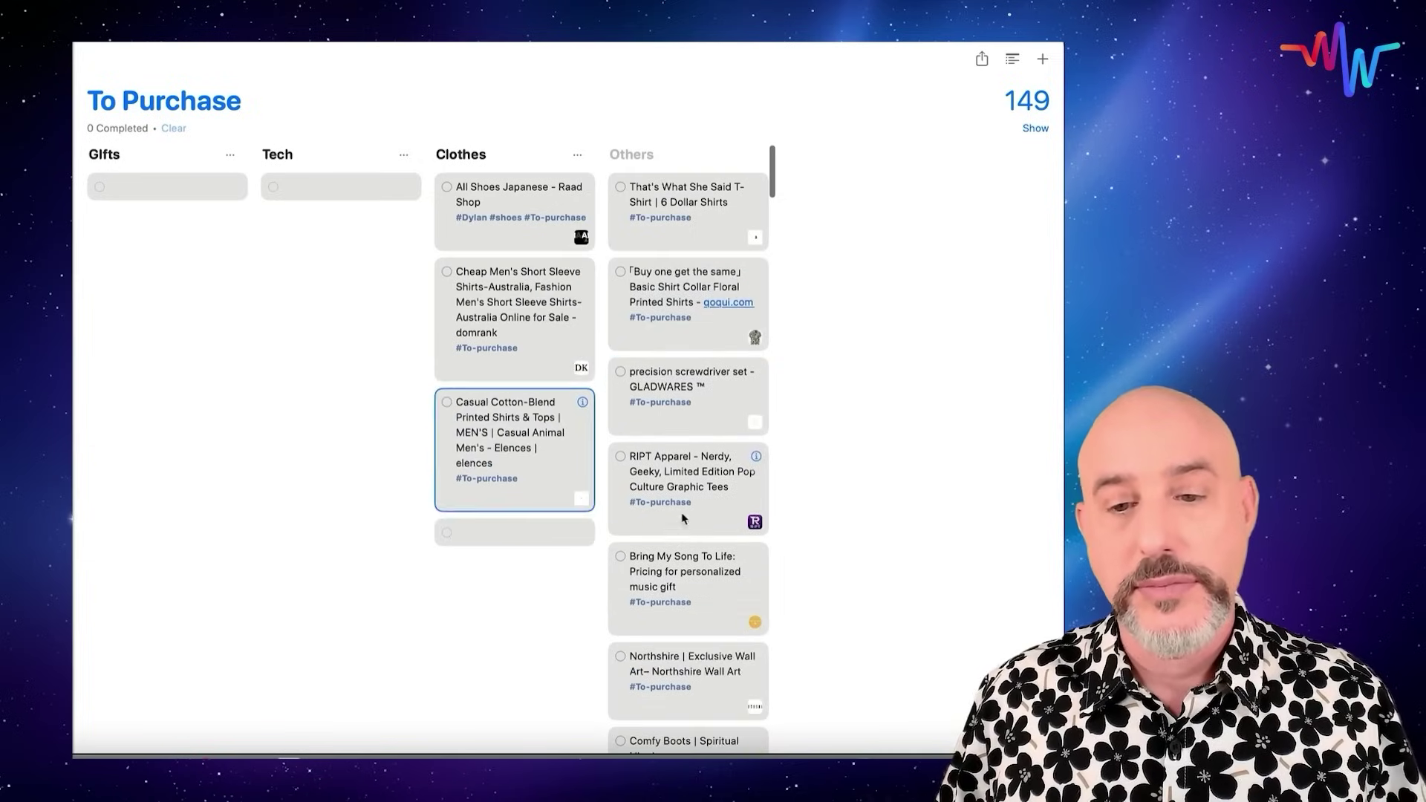
- Move Bring My Song To Life and SwagUp to the Gifts column, and PISEN Pro, iotty Smart Home and Rolling Square EDGE Pro Core to Tech
{"action": "scroll", "coordinate": [709, 348], "scroll_direction": "down", "scroll_amount": 5}
{"action": "left_click_drag", "start_coordinate": [707, 347], "coordinate": [176, 184]}
{"action": "scroll", "coordinate": [669, 446], "scroll_direction": "down", "scroll_amount": 10}
{"action": "left_click", "coordinate": [700, 446]}
{"action": "left_click", "coordinate": [716, 362], "text": "super"}
{"action": "left_click", "coordinate": [690, 520], "text": "super"}
{"action": "left_click_drag", "start_coordinate": [691, 520], "coordinate": [310, 168]}
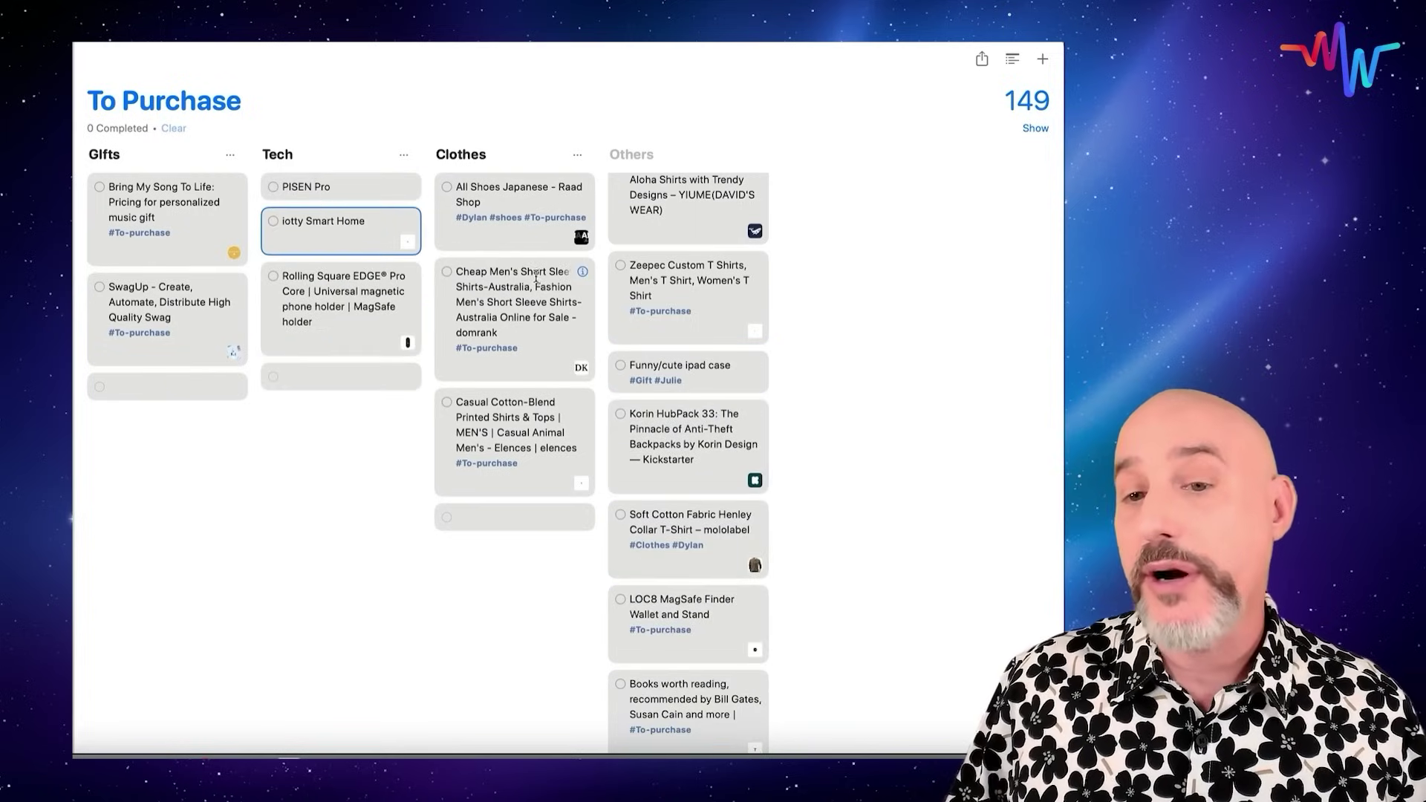
{"action": "left_click", "coordinate": [666, 264]}
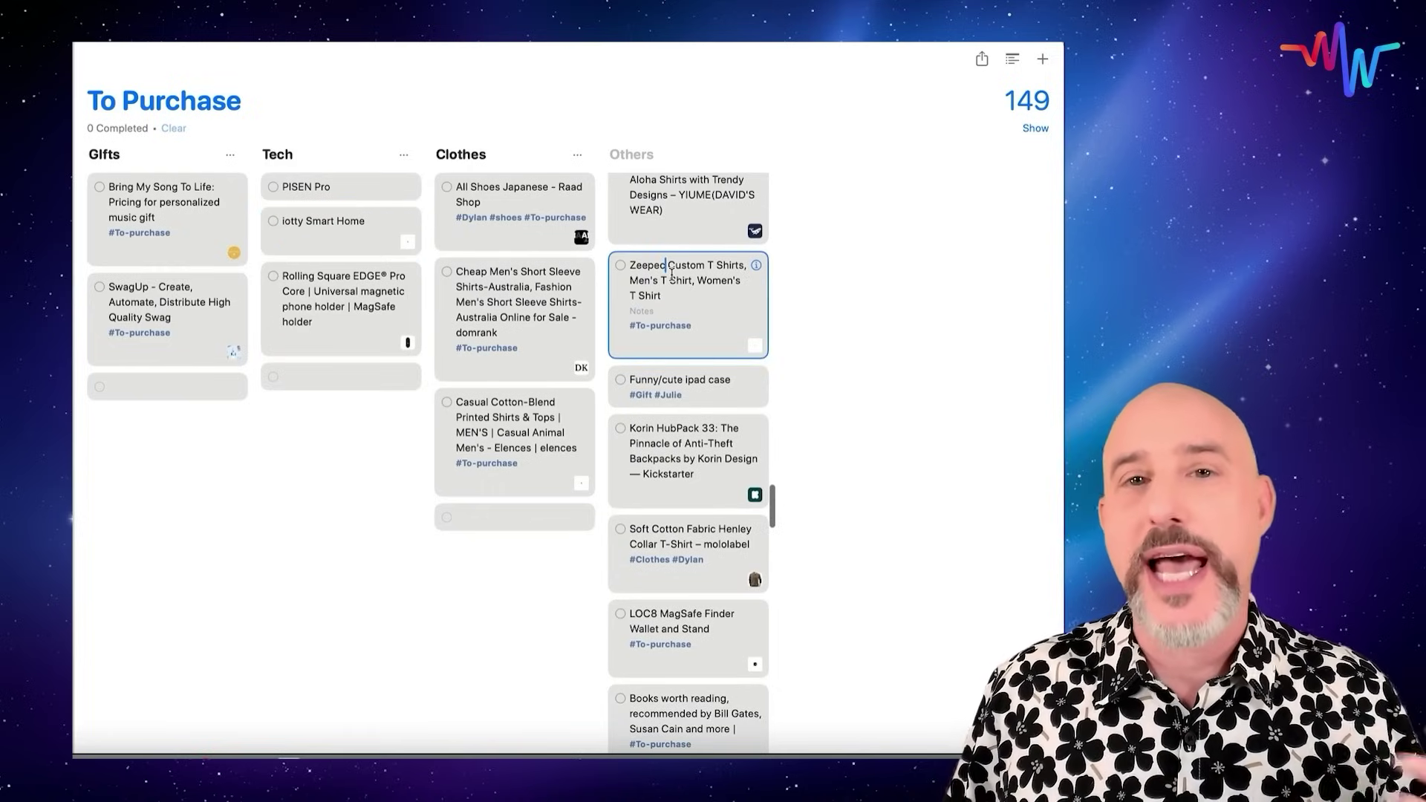
{"action": "left_click", "coordinate": [867, 313]}
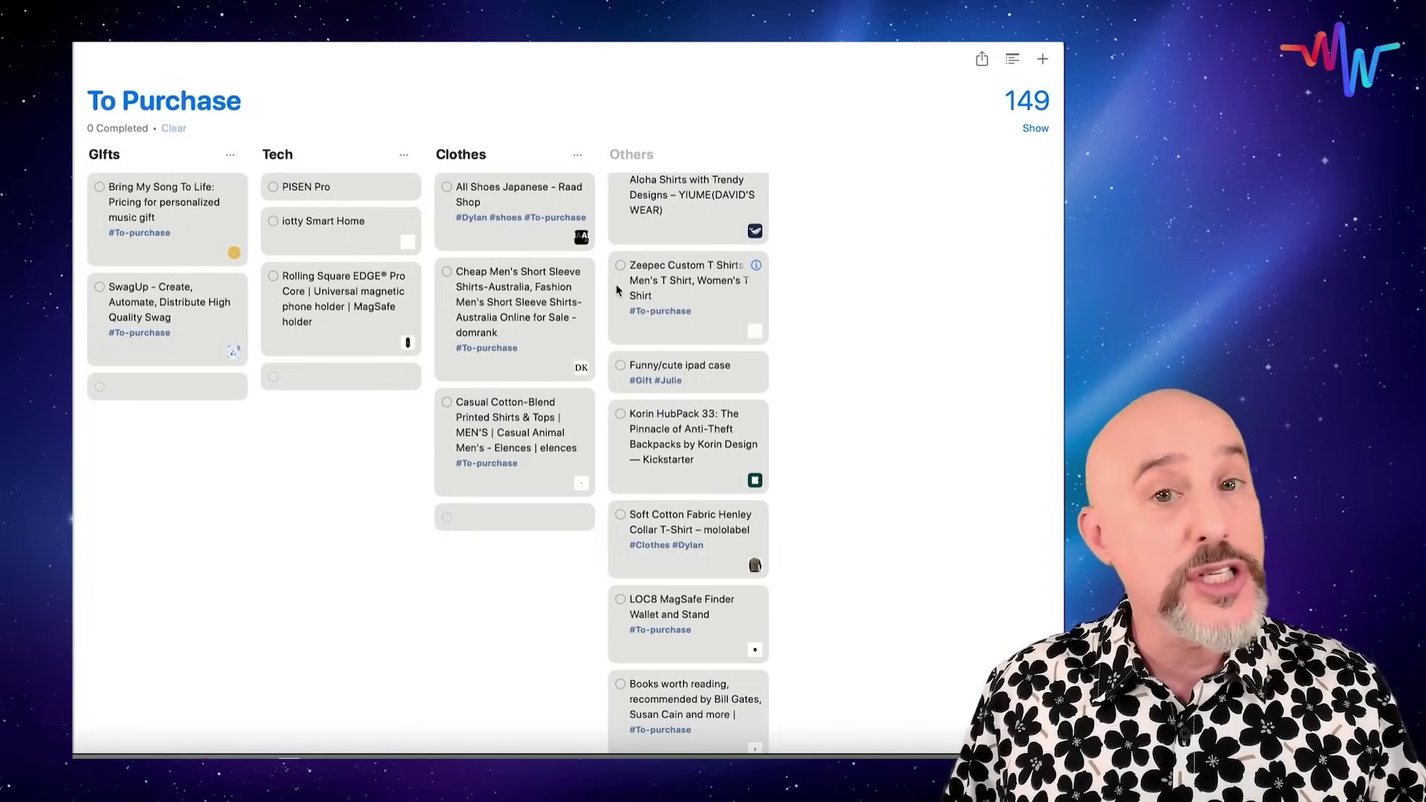
{"action": "mouse_move", "coordinate": [623, 294]}
{"action": "left_mouse_down"}
{"action": "mouse_move", "coordinate": [341, 334]}
{"action": "mouse_move", "coordinate": [630, 267]}
{"action": "left_mouse_up"}
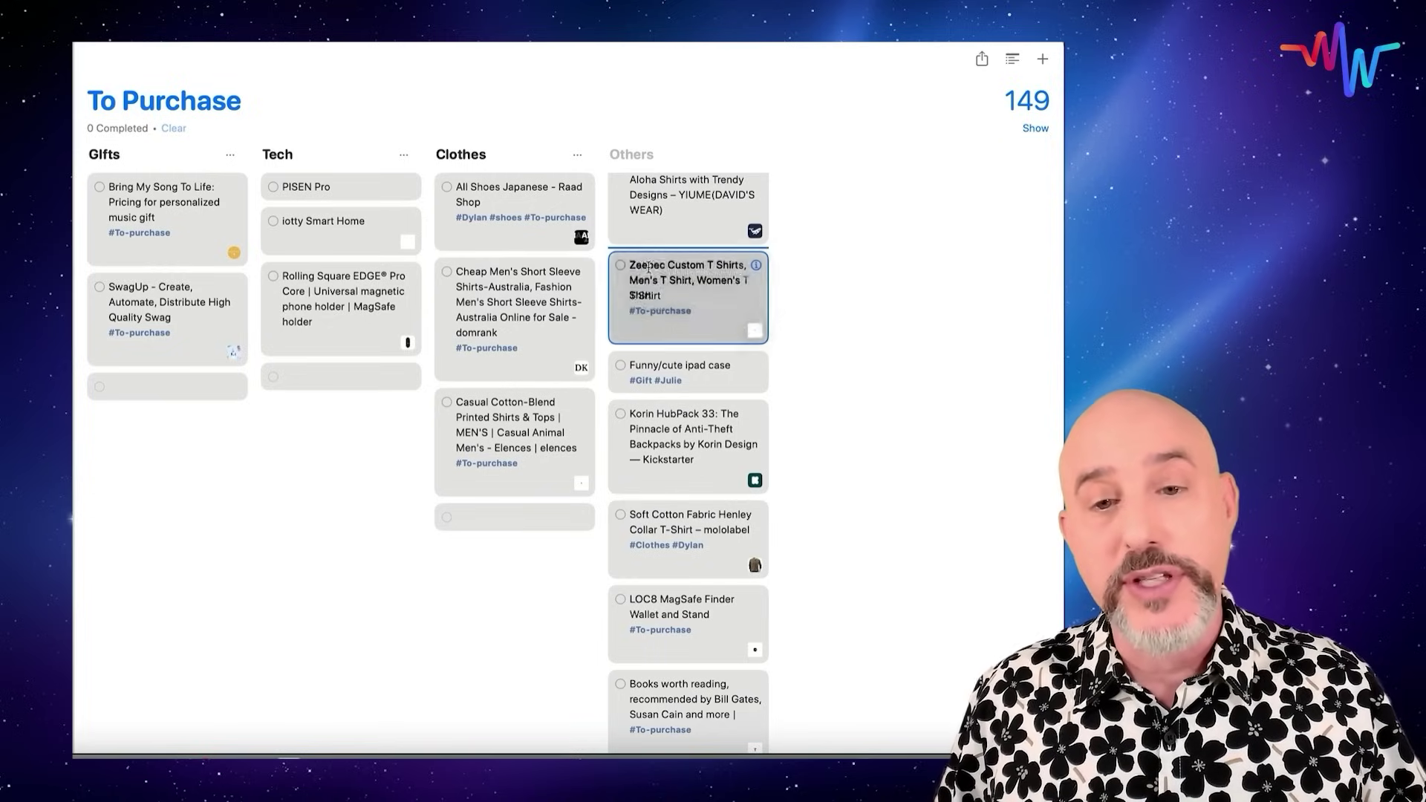
{"action": "left_click", "coordinate": [485, 288]}
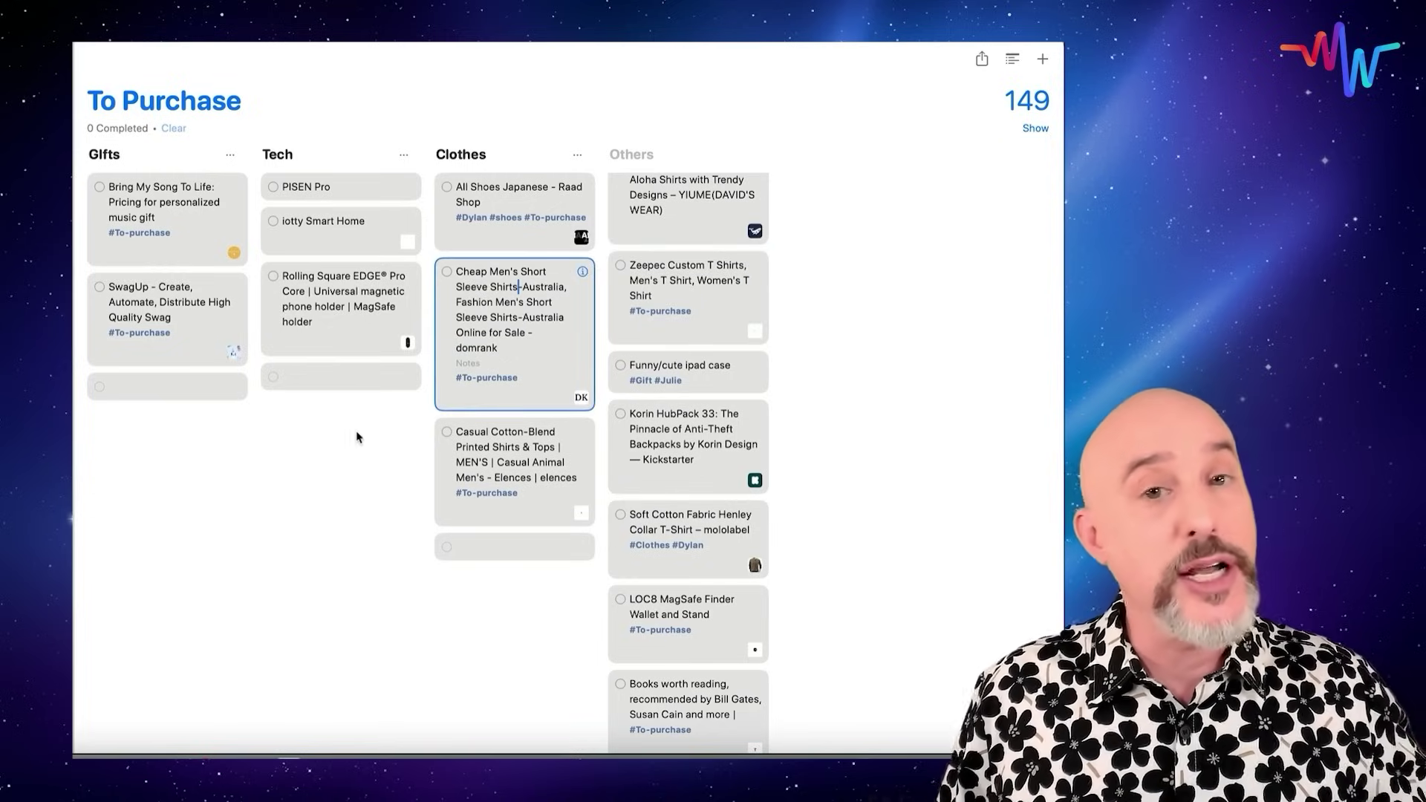
{"action": "left_click", "coordinate": [346, 462]}
{"action": "left_click_drag", "start_coordinate": [470, 374], "coordinate": [464, 377]}
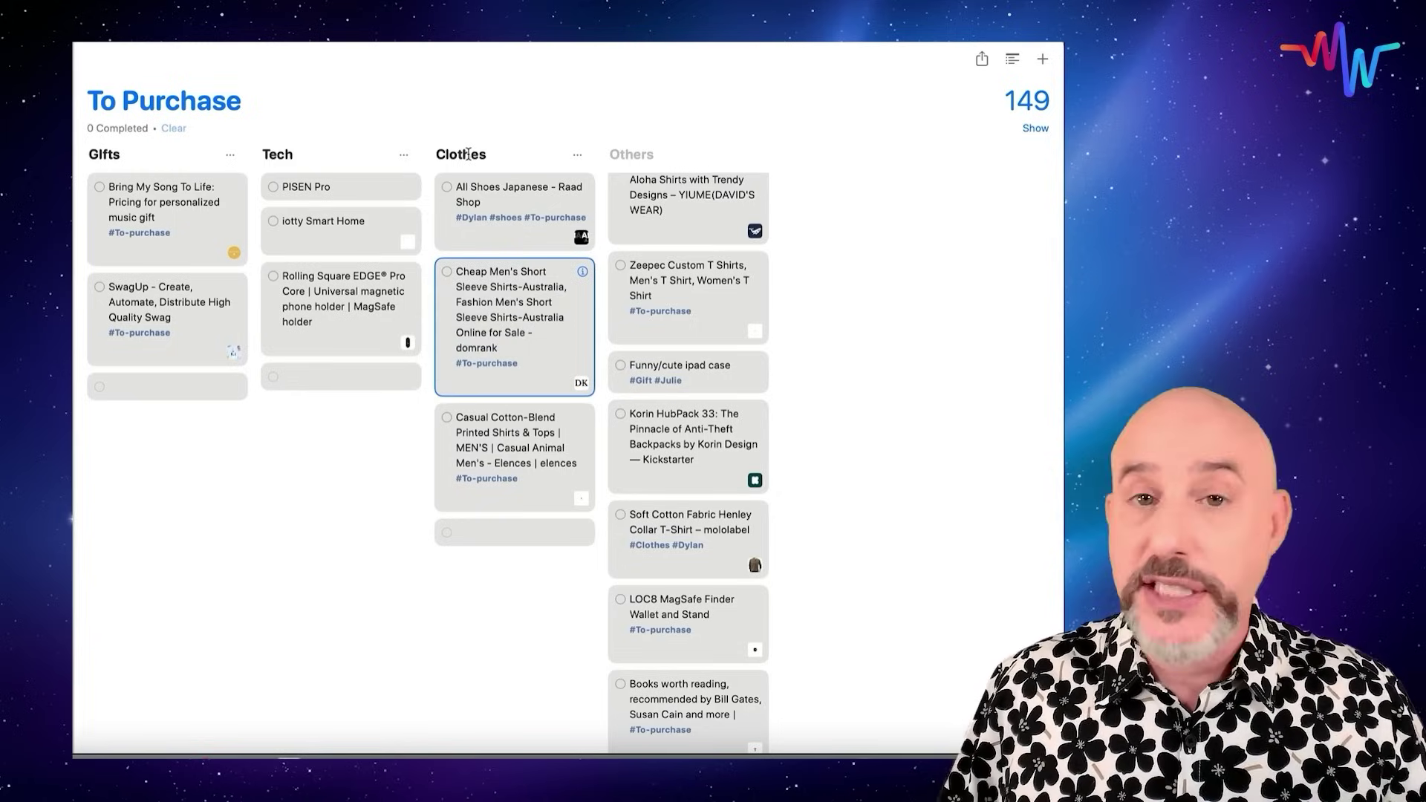
{"action": "left_click", "coordinate": [331, 483]}
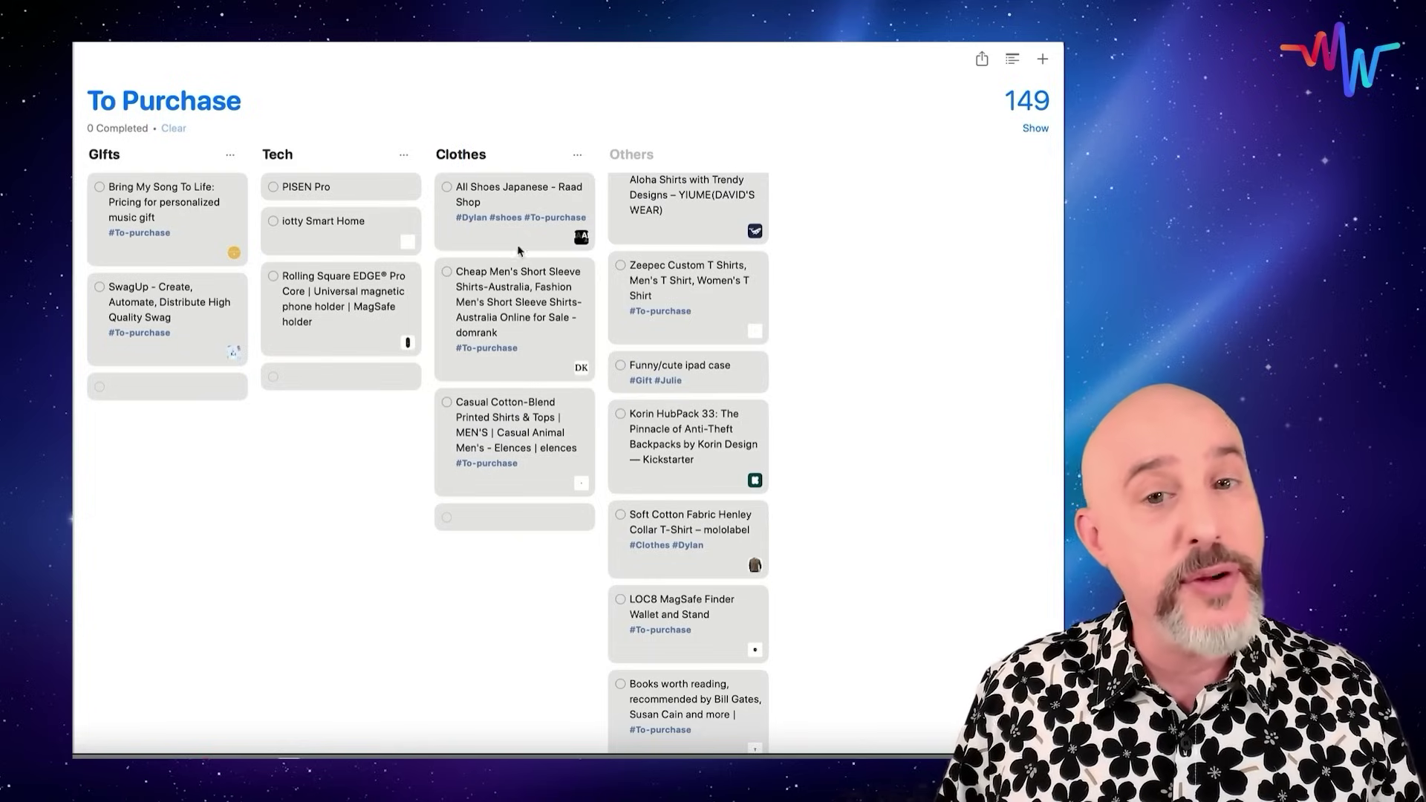
- Move the Clothes column between the Gifts and Tech columns in the To Purchase list
{"action": "left_click_drag", "start_coordinate": [530, 154], "coordinate": [303, 156]}
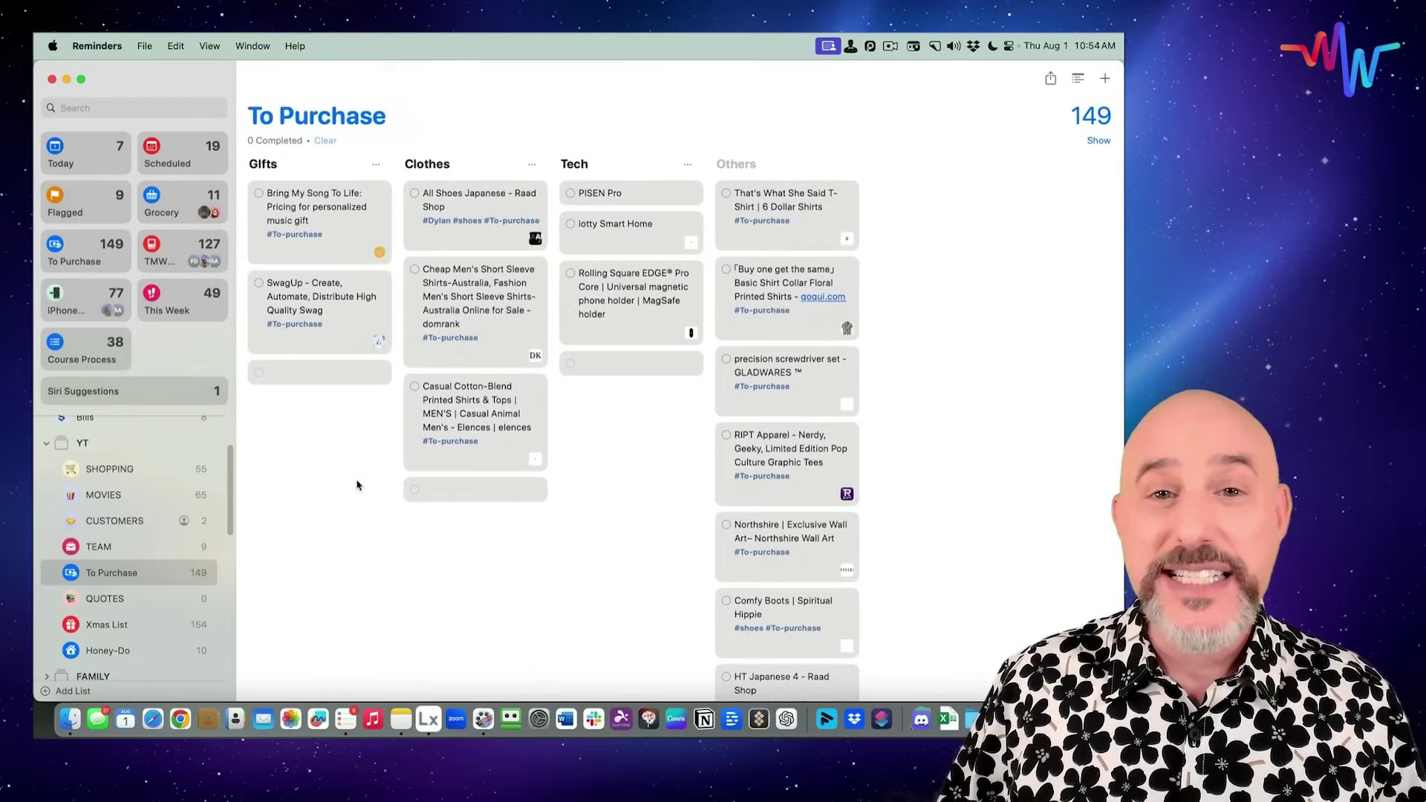
- In Course Process, move Setting up a new phone to Shoot Video and advance Cloud Storage Issues through Edit Video to a further stage
{"action": "left_click", "coordinate": [87, 355]}
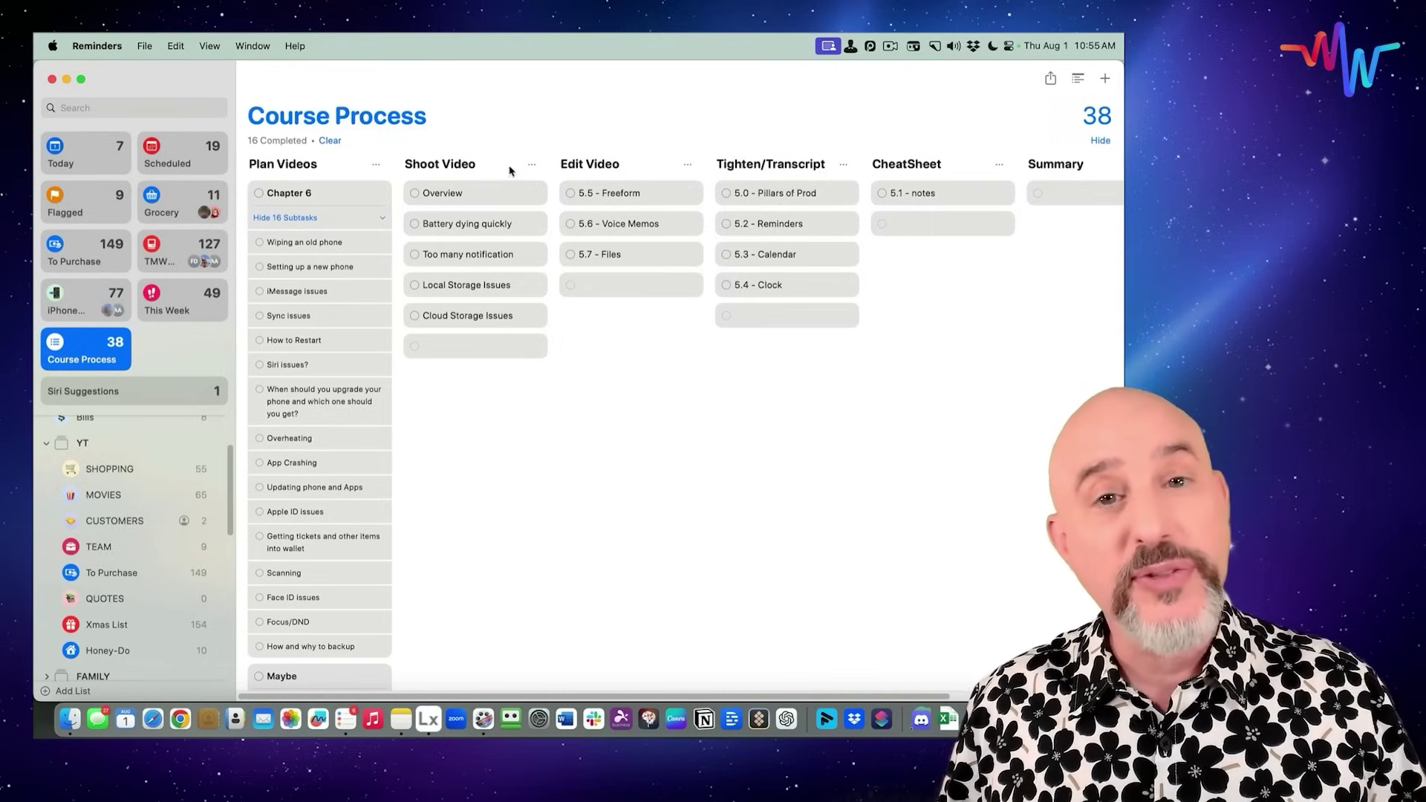
{"action": "left_click", "coordinate": [253, 273]}
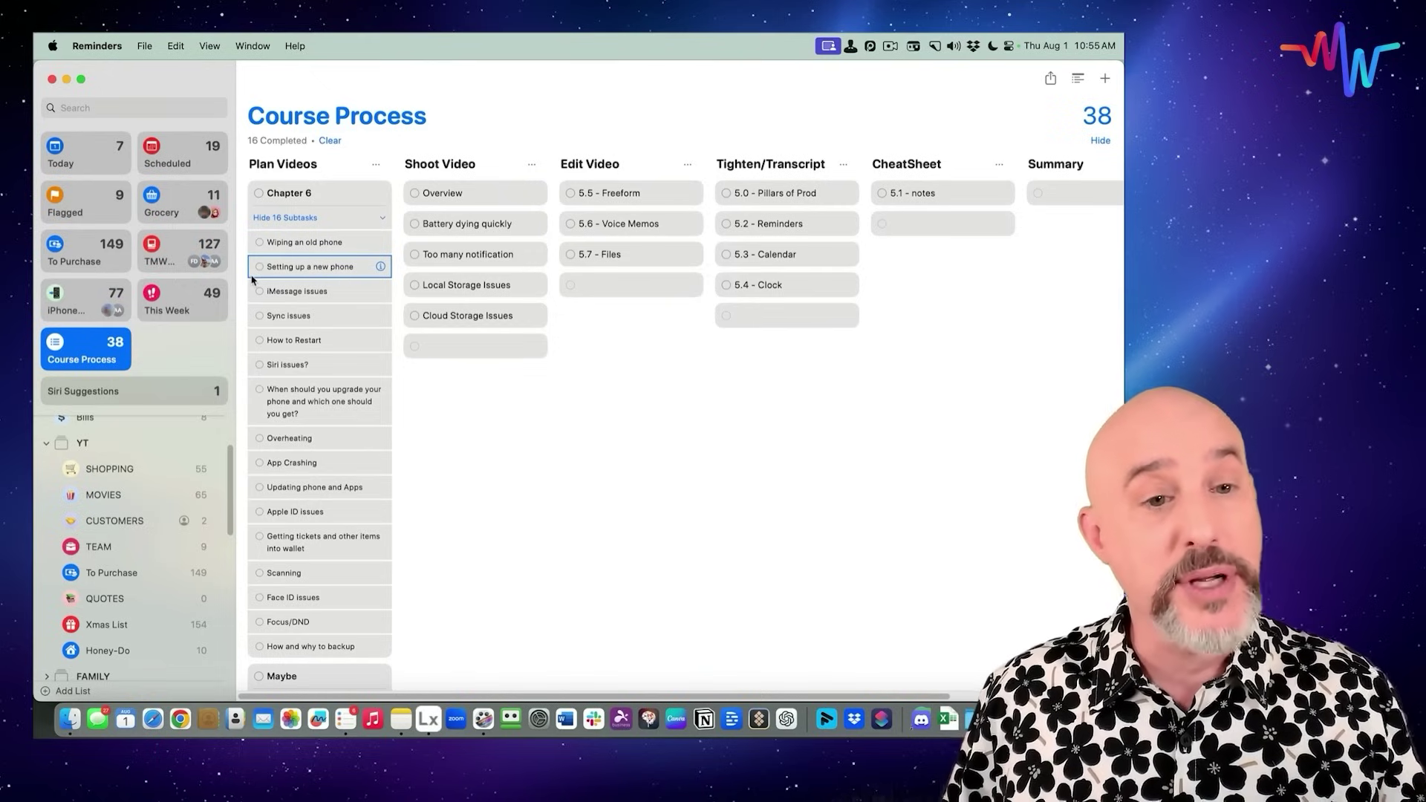
{"action": "left_click_drag", "start_coordinate": [252, 277], "coordinate": [601, 290]}
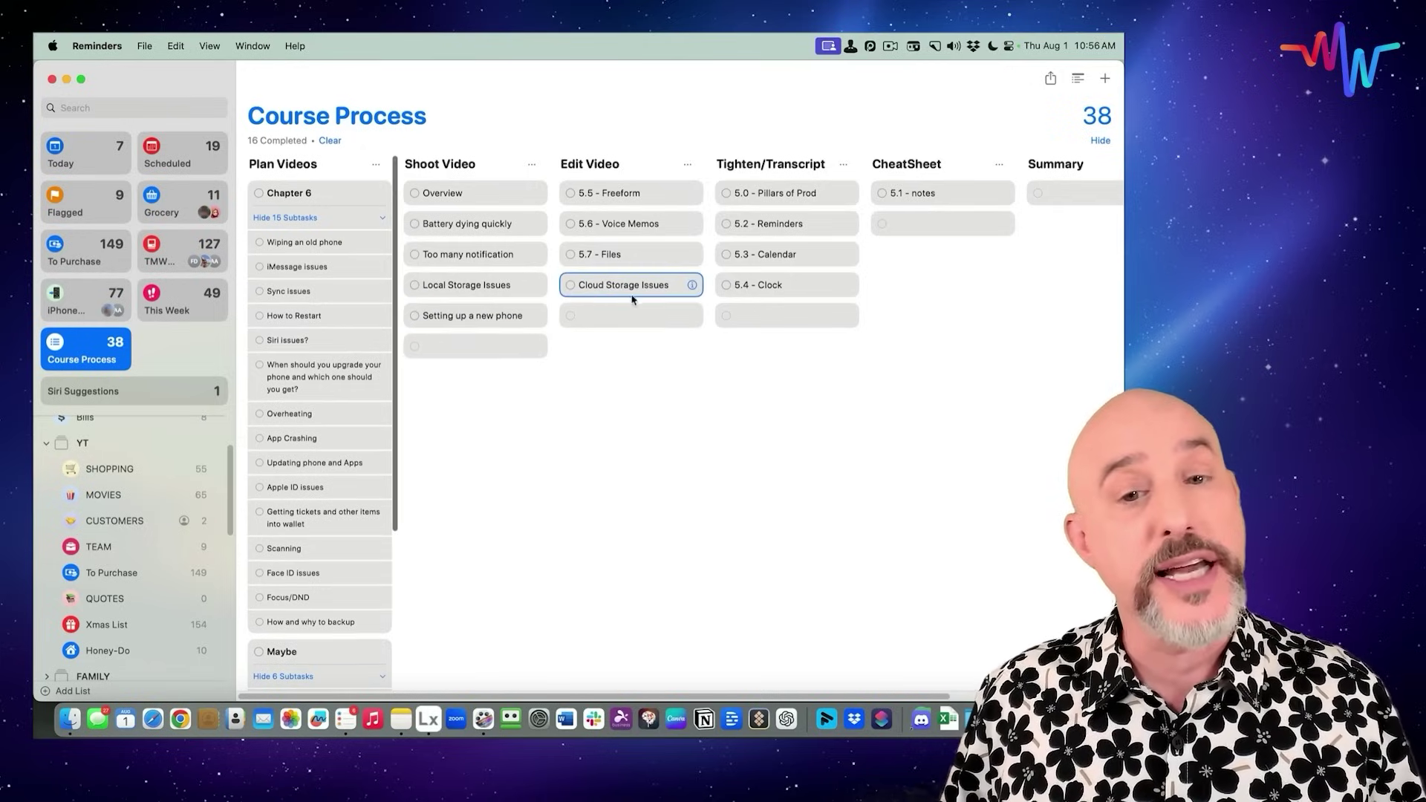
{"action": "left_click_drag", "start_coordinate": [680, 294], "coordinate": [1022, 218]}
{"action": "scroll", "coordinate": [691, 382], "scroll_direction": "left", "scroll_amount": 5}
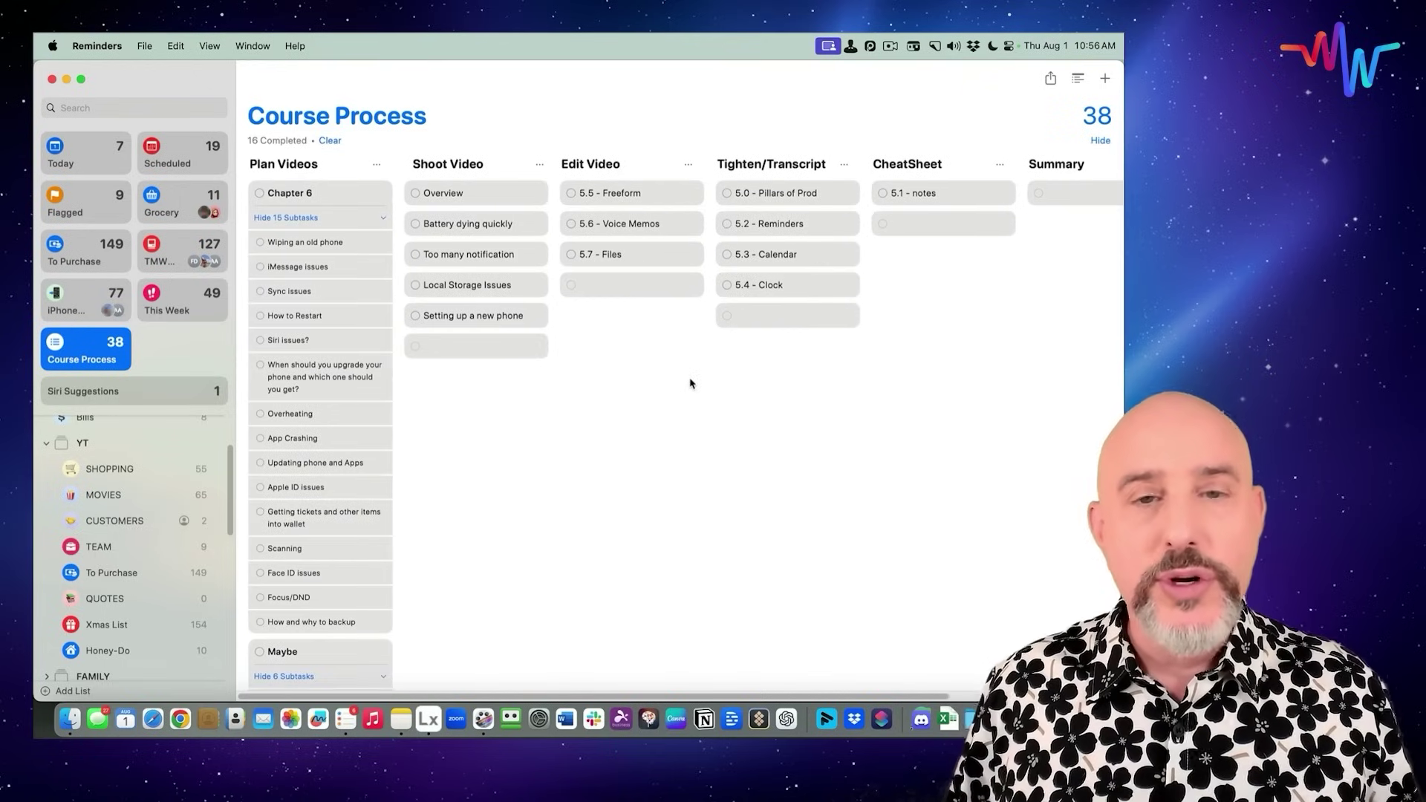
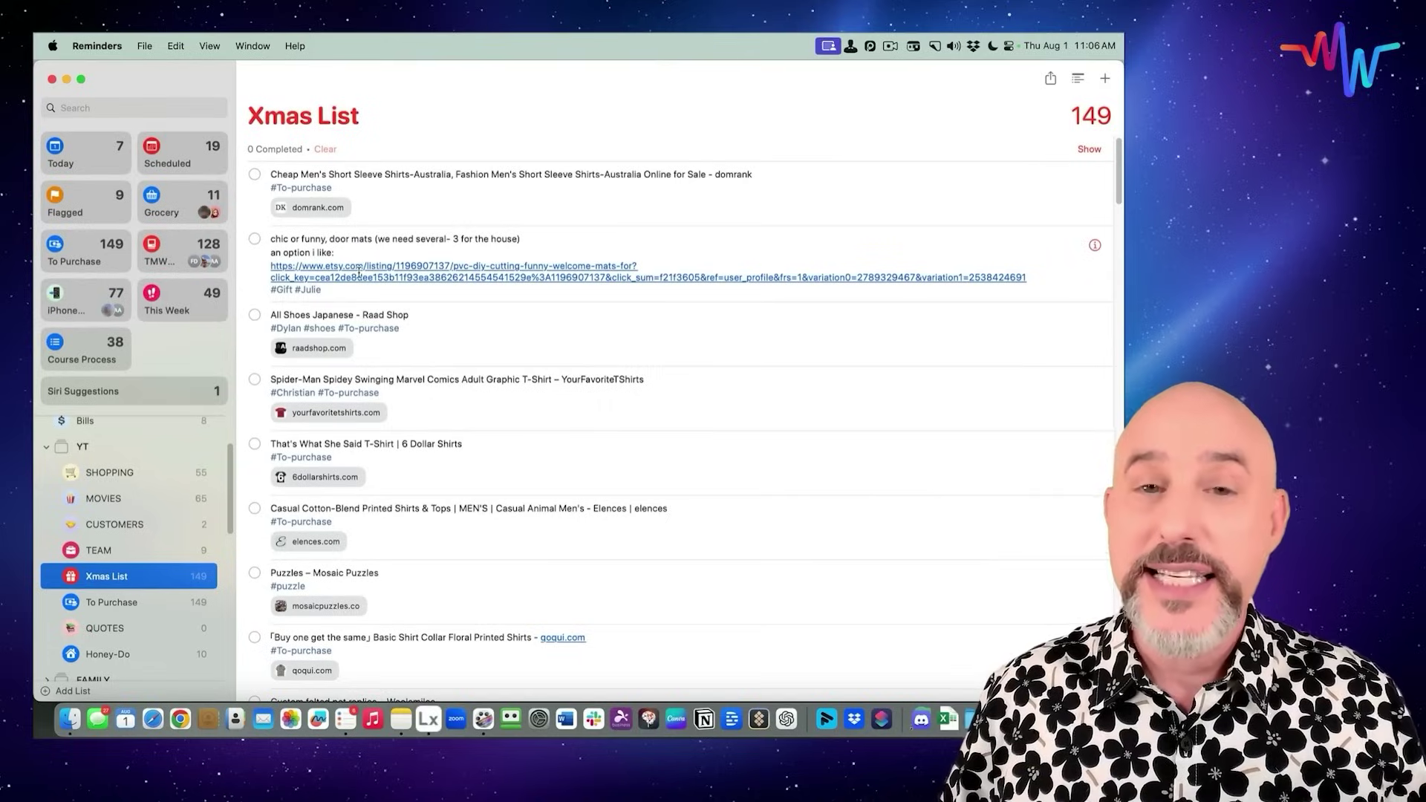
- Display the Xmas List as columns and add two columns, each named after a family member
{"action": "left_click", "coordinate": [209, 44]}
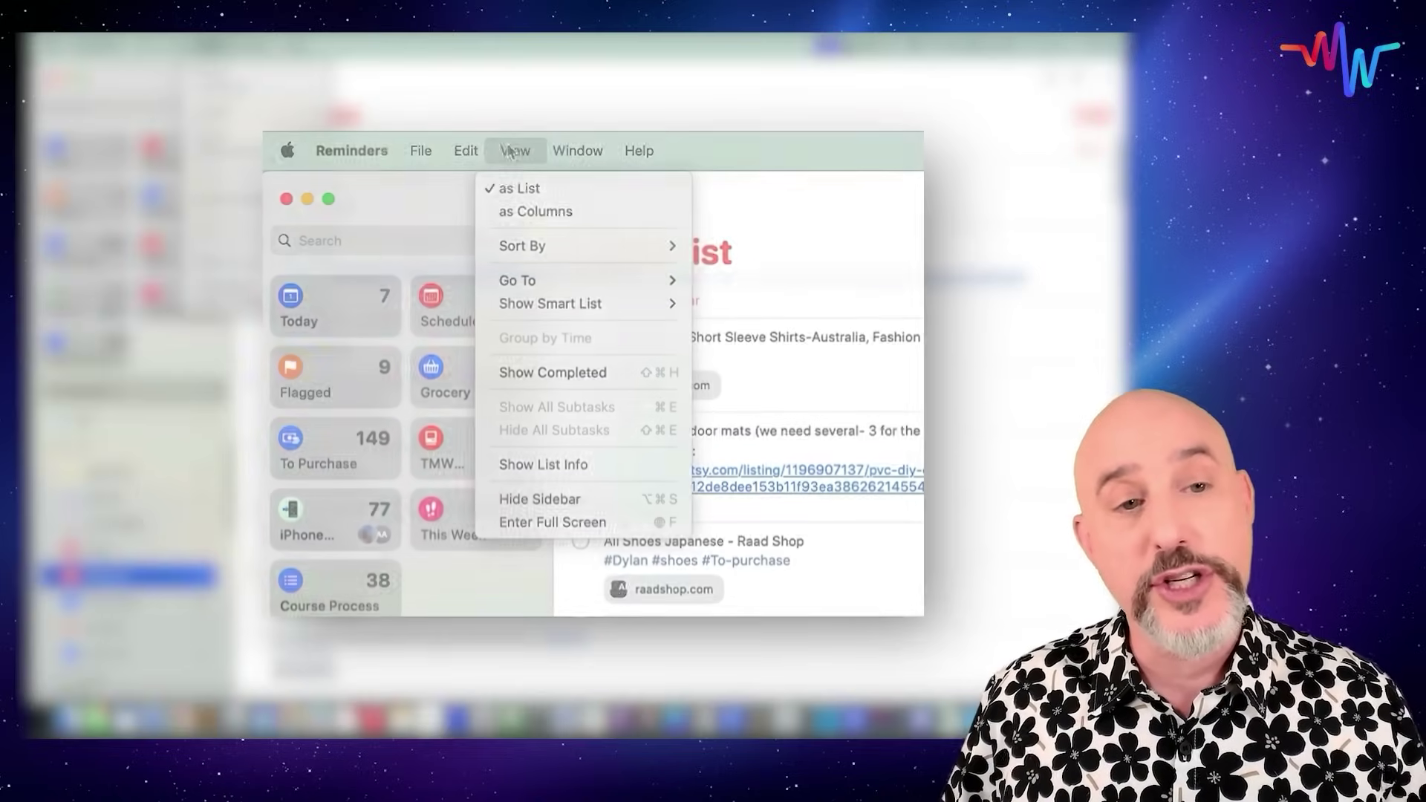
{"action": "left_click", "coordinate": [514, 212]}
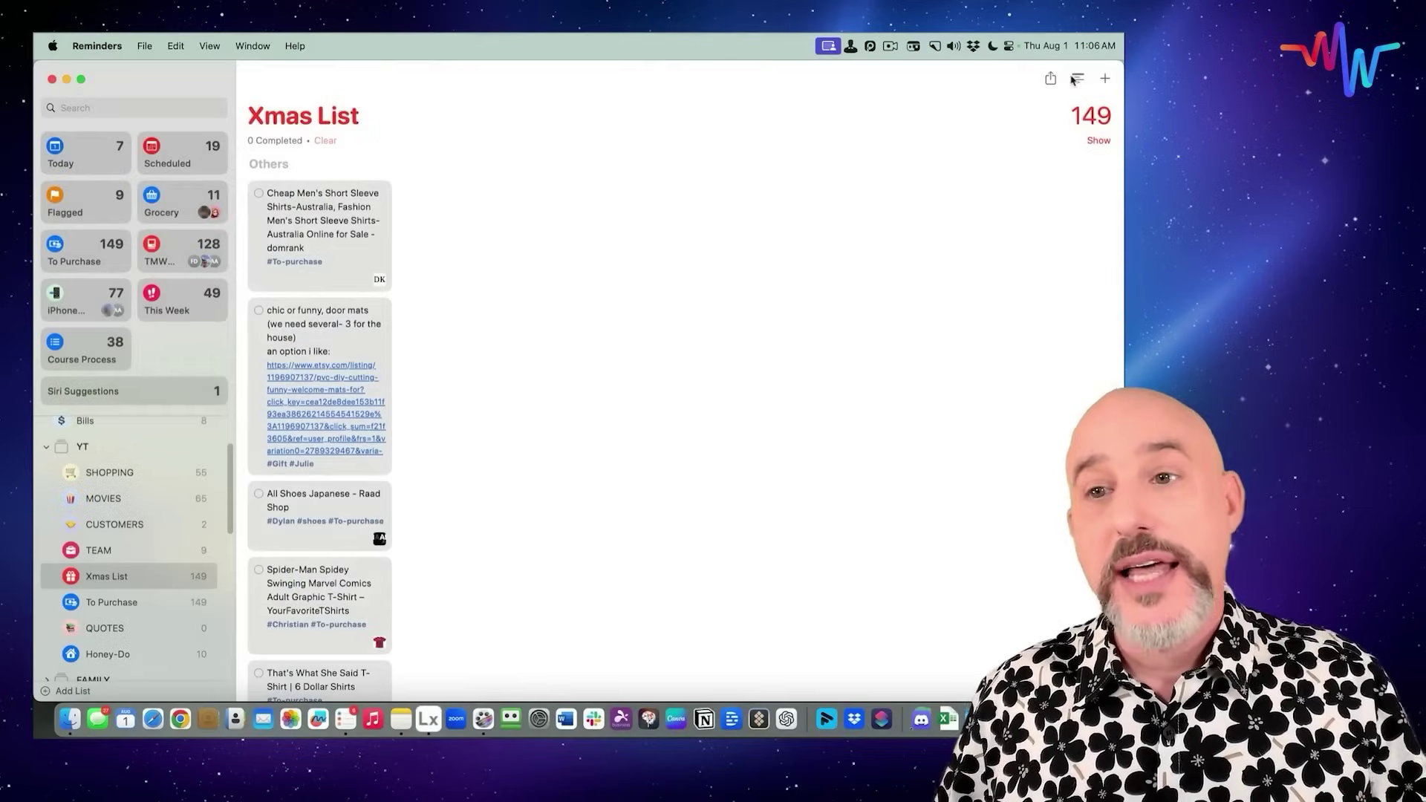
{"action": "left_click", "coordinate": [1079, 78]}
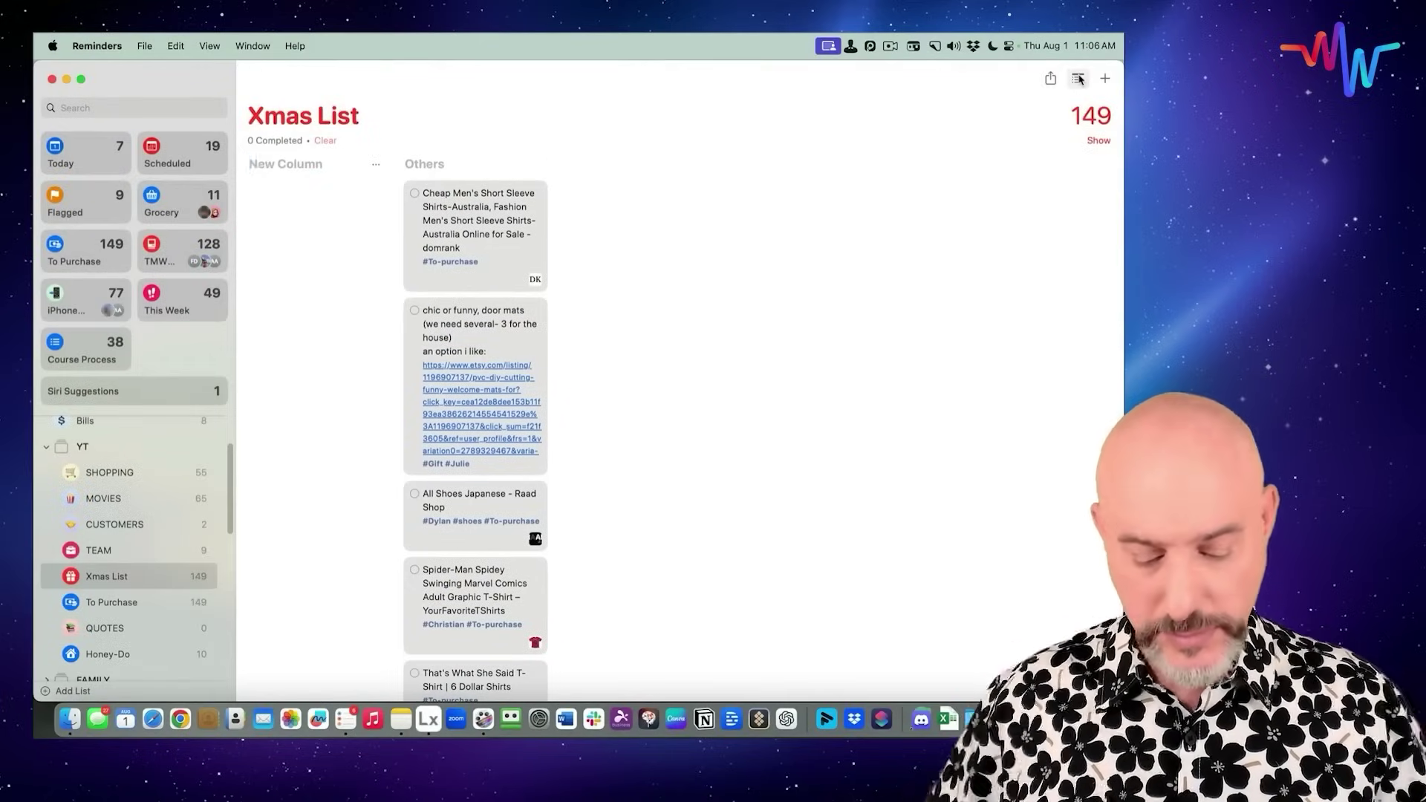
{"action": "type", "text": "Julie"}
{"action": "key", "text": "Return"}
{"action": "left_click", "coordinate": [1079, 78]}
{"action": "type", "text": "Christian"}
{"action": "key", "text": "Return"}
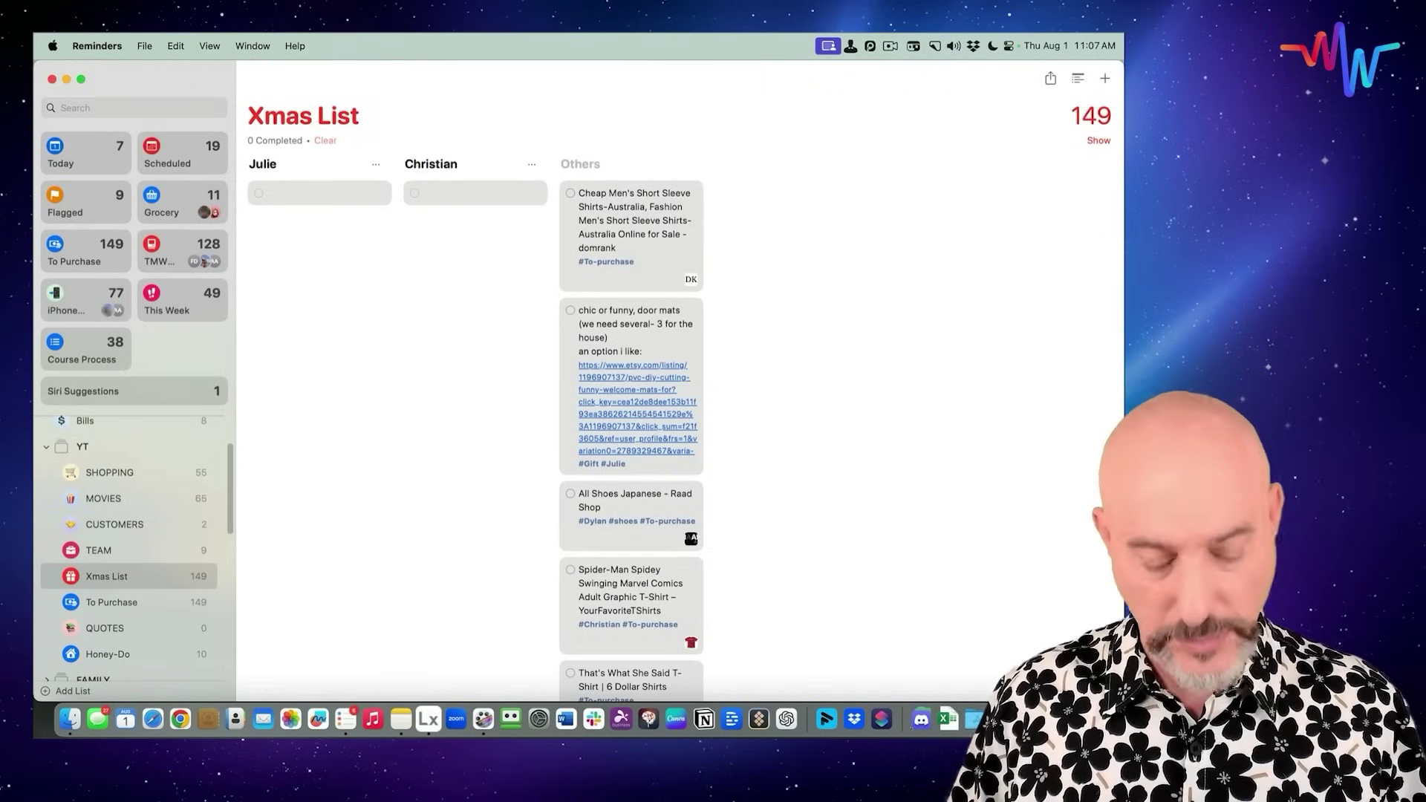
- Add three more Xmas List columns in order: Dad, another family member's first name, and Mom
{"action": "left_click", "coordinate": [1079, 78]}
{"action": "type", "text": "DadPh"}
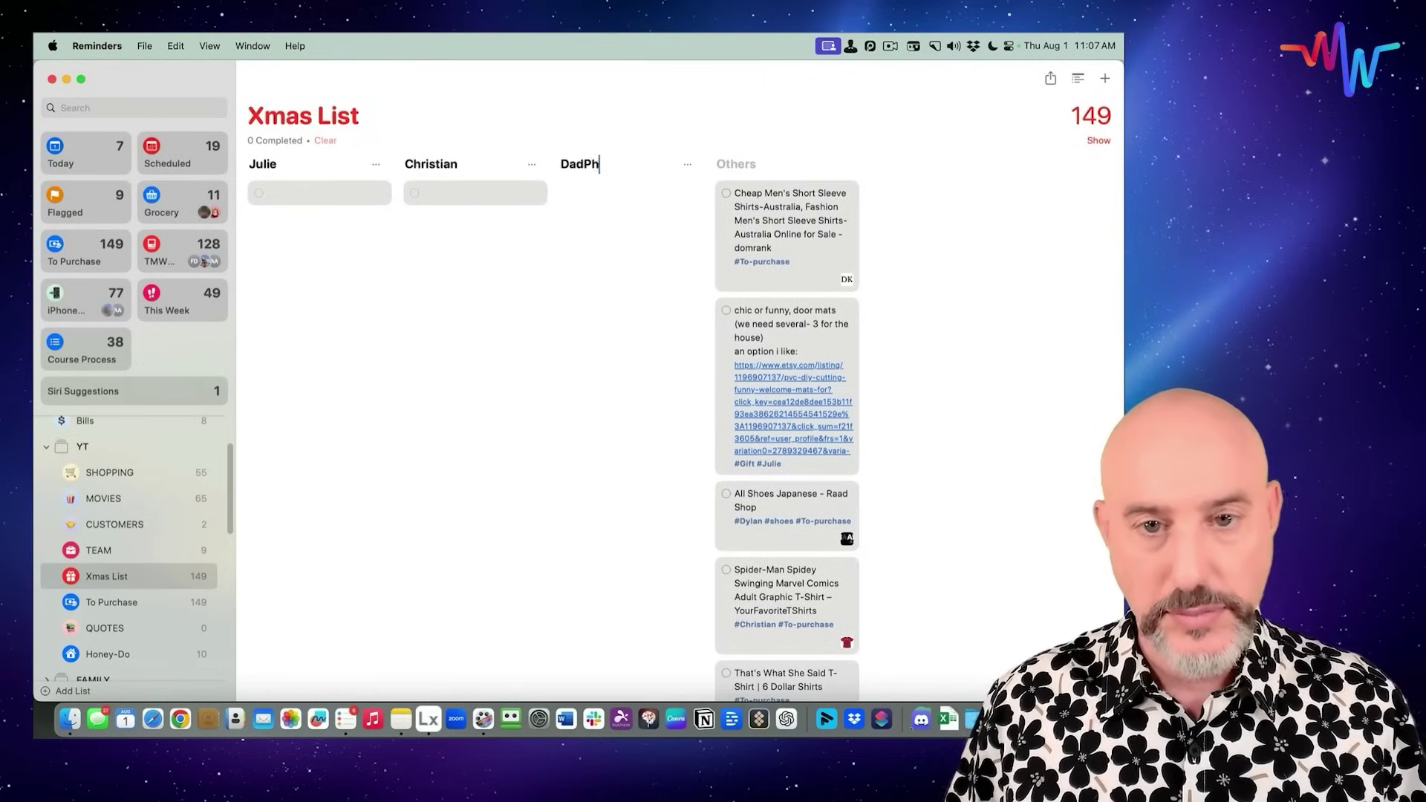
{"action": "key", "text": "BackSpace"}
{"action": "key", "text": "BackSpace"}
{"action": "key", "text": "Return"}
{"action": "type", "text": "Phoebe"}
{"action": "key", "text": "Return"}
{"action": "type", "text": "Mom"}
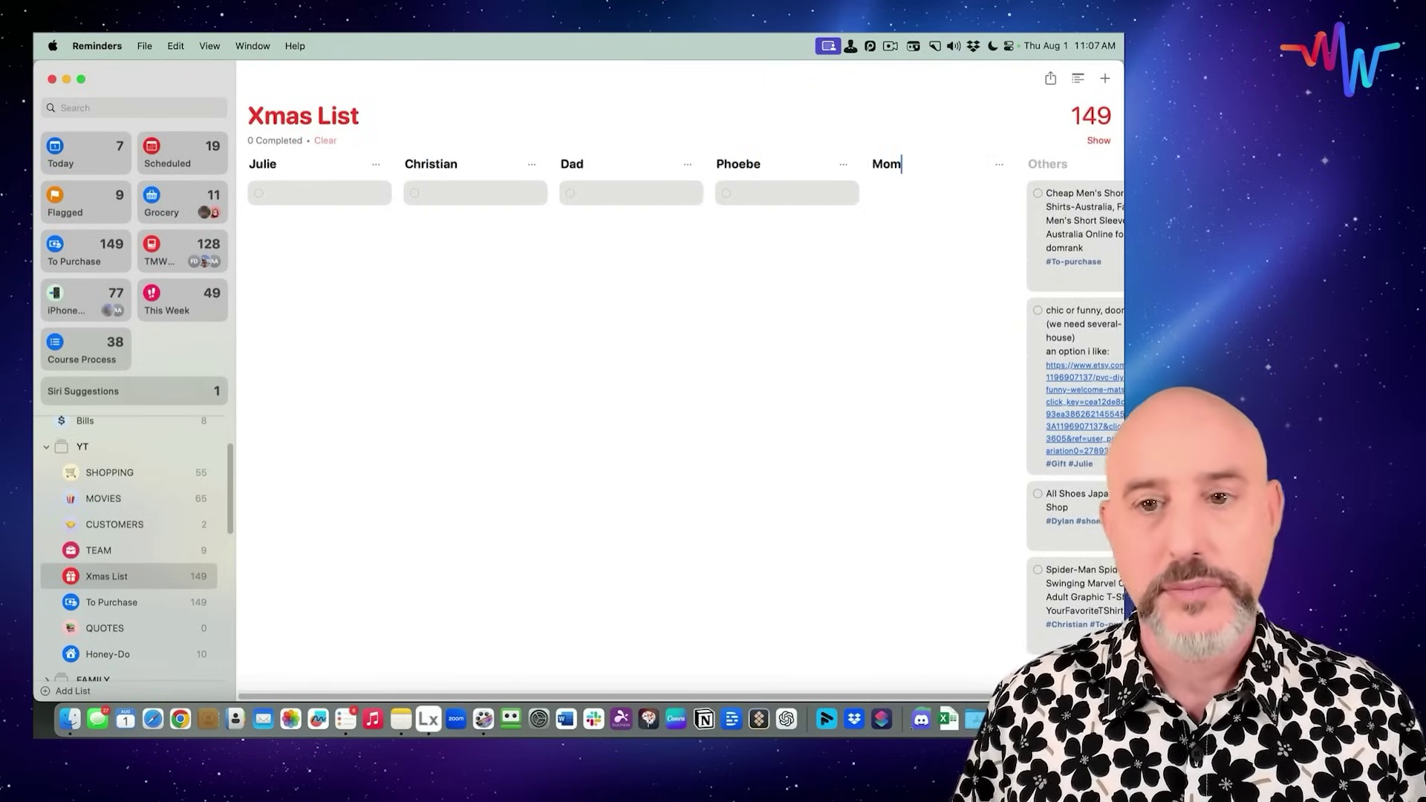
{"action": "key", "text": "Return"}
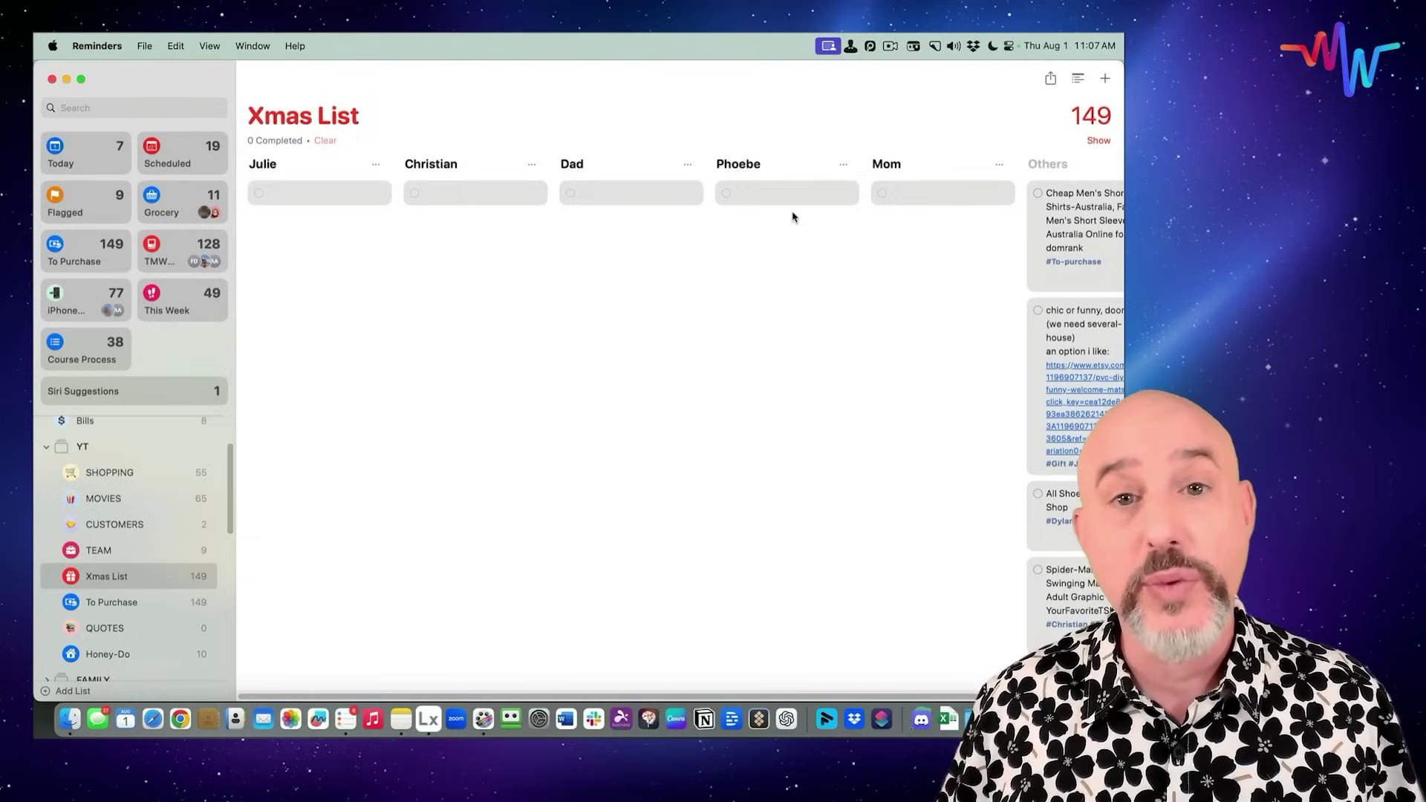
- Add a column named after a relative followed by "& Family", and enter four reminders in it with the household members' first names
{"action": "left_click", "coordinate": [1078, 81]}
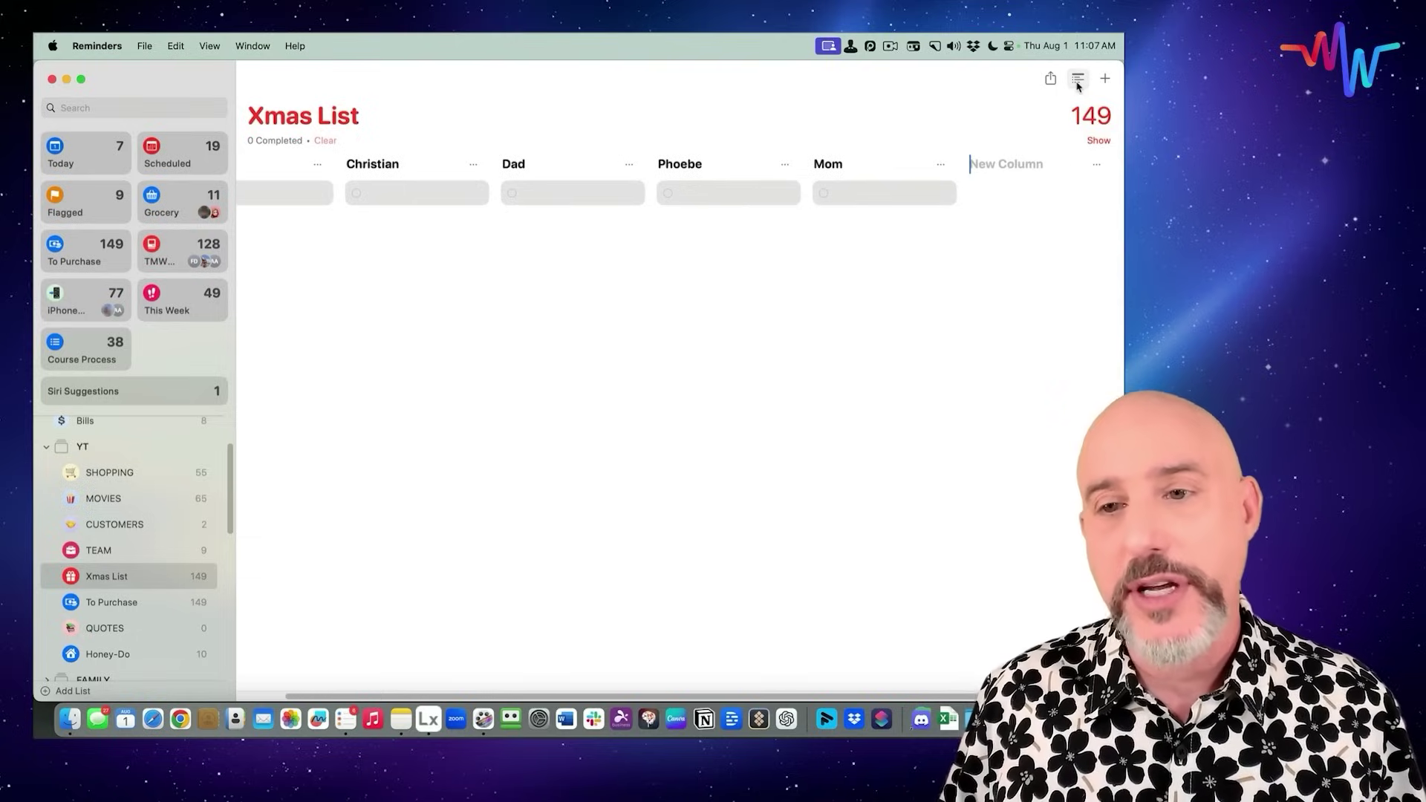
{"action": "type", "text": "Sean"}
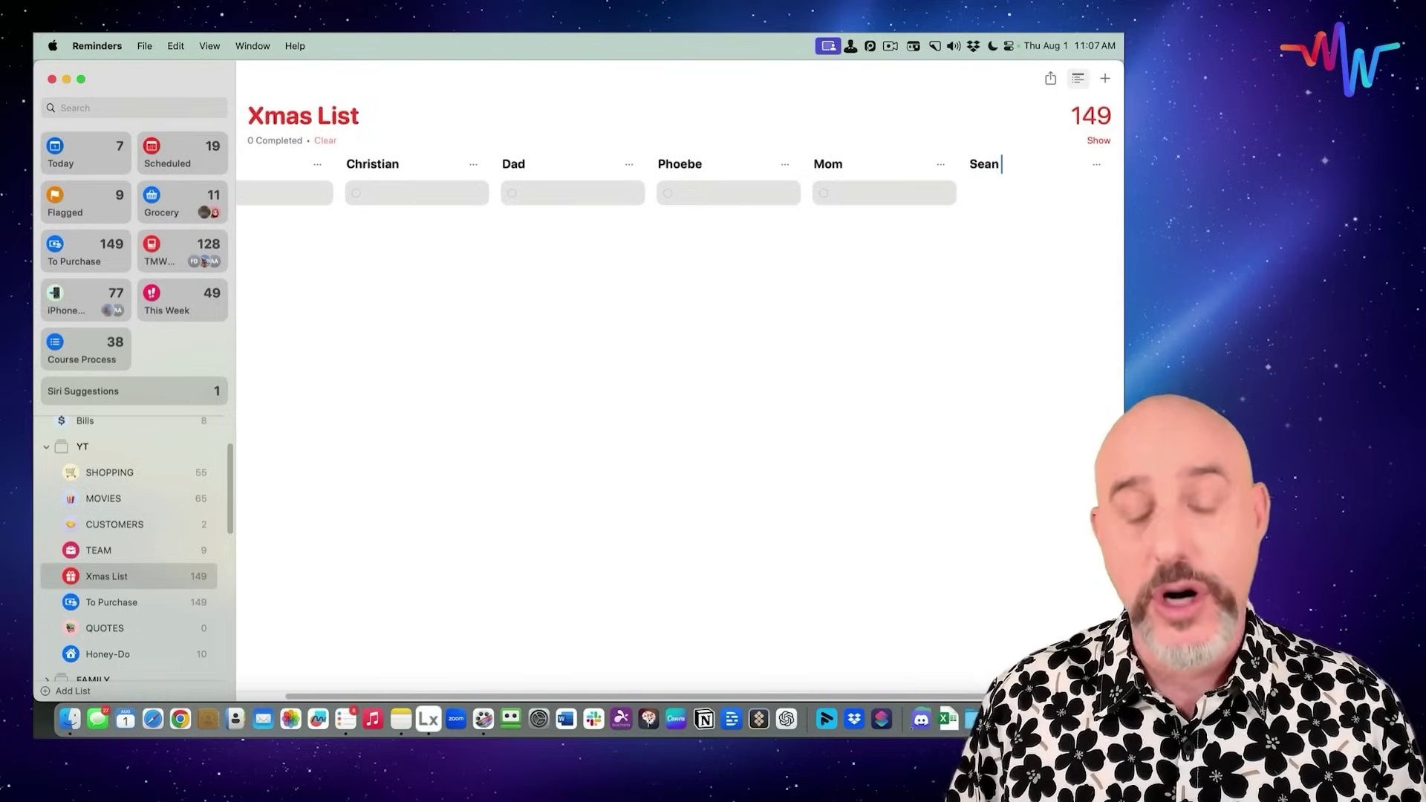
{"action": "type", "text": " & Family"}
{"action": "key", "text": "Return"}
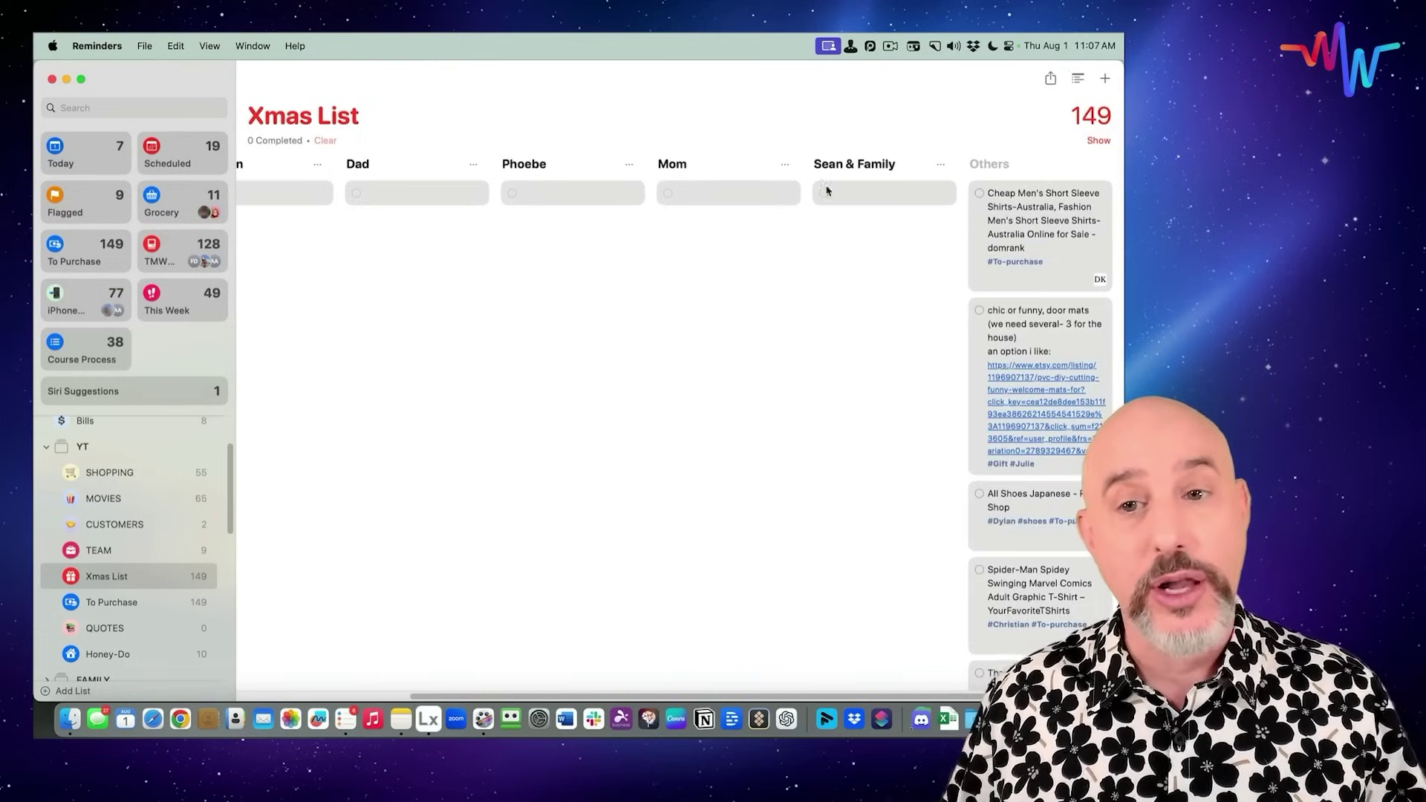
{"action": "left_click", "coordinate": [861, 195]}
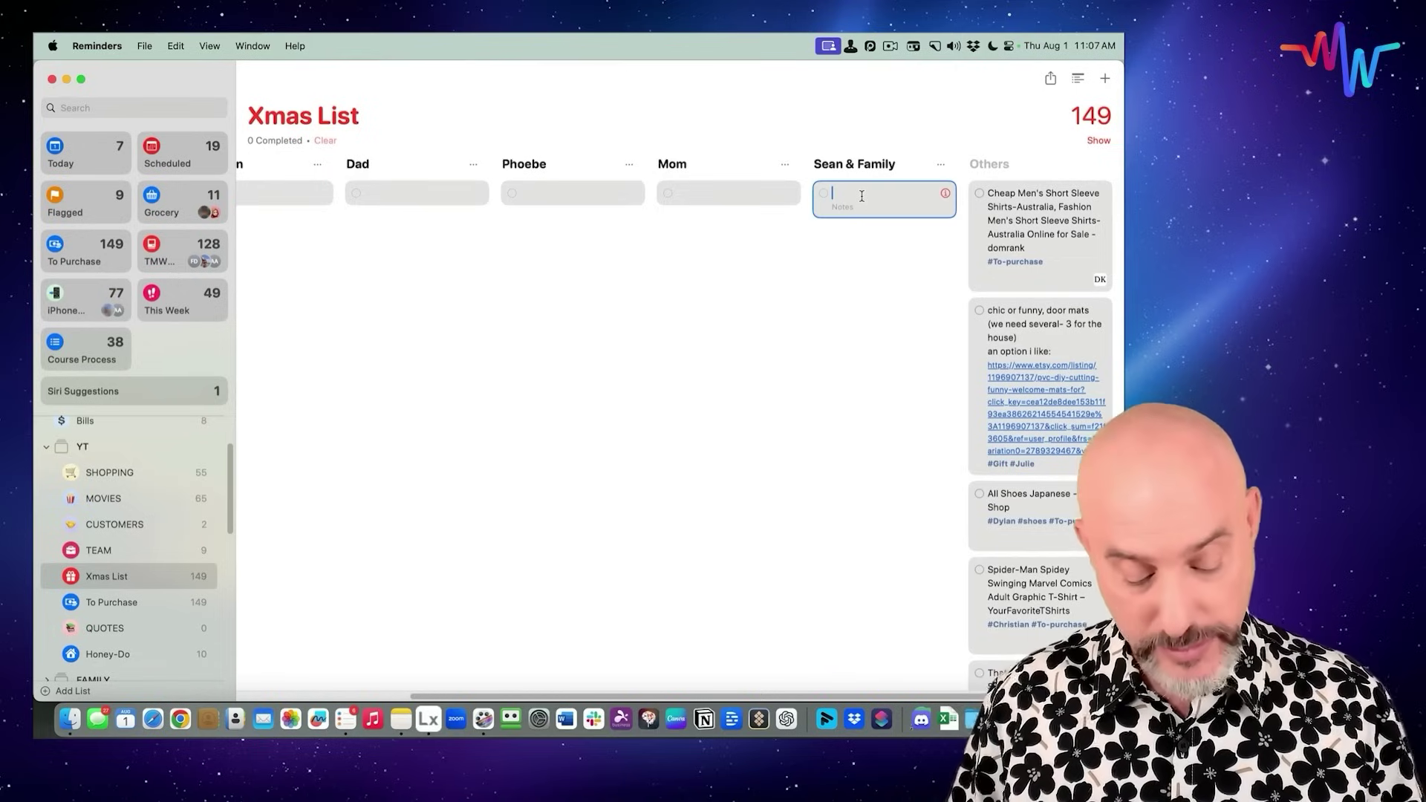
{"action": "type", "text": "Sean Mai Jaden Logan"}
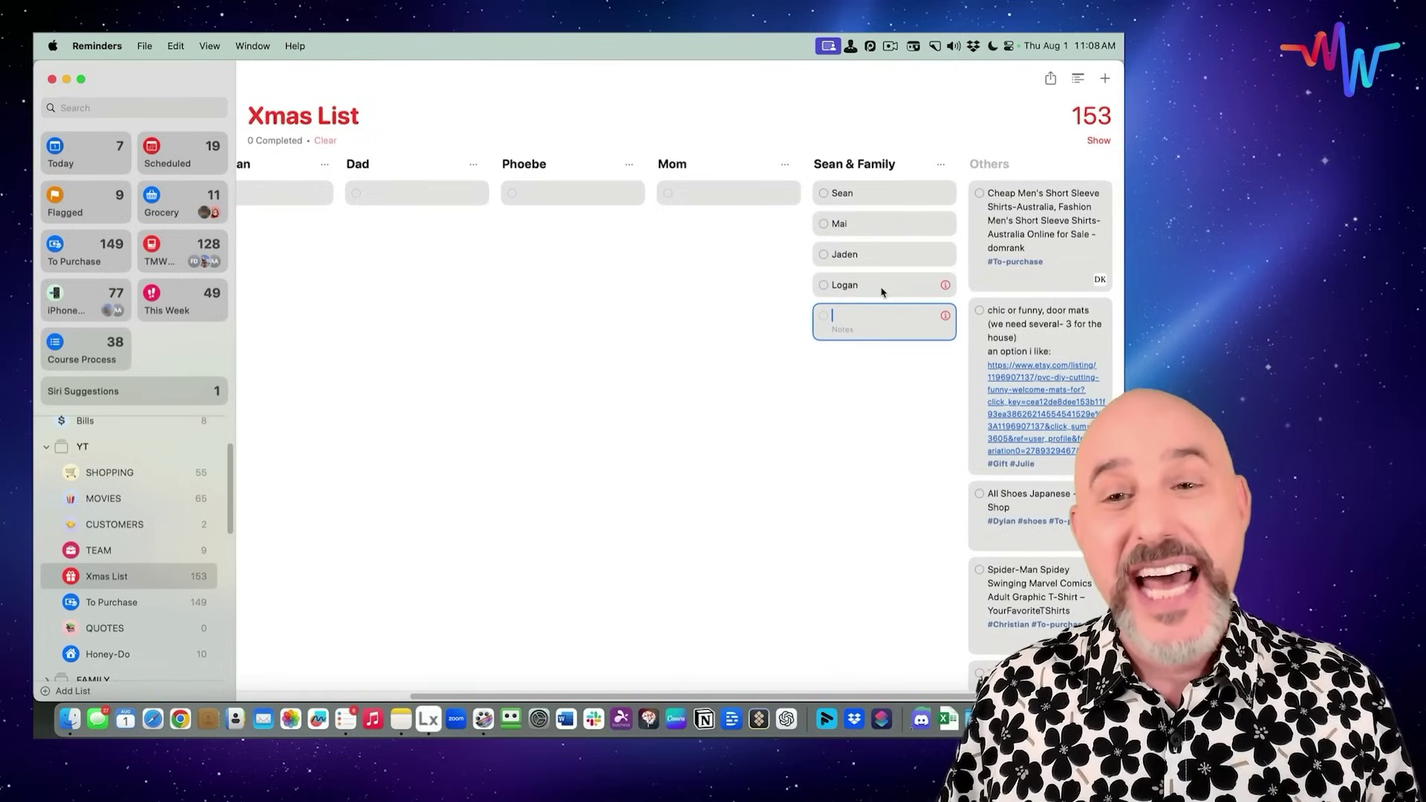
- Move All Shoes Japanese to the column between Dad and Mom, the Spider-Man T-shirt under the second household member, and the door mats to Mom
{"action": "left_click", "coordinate": [984, 522]}
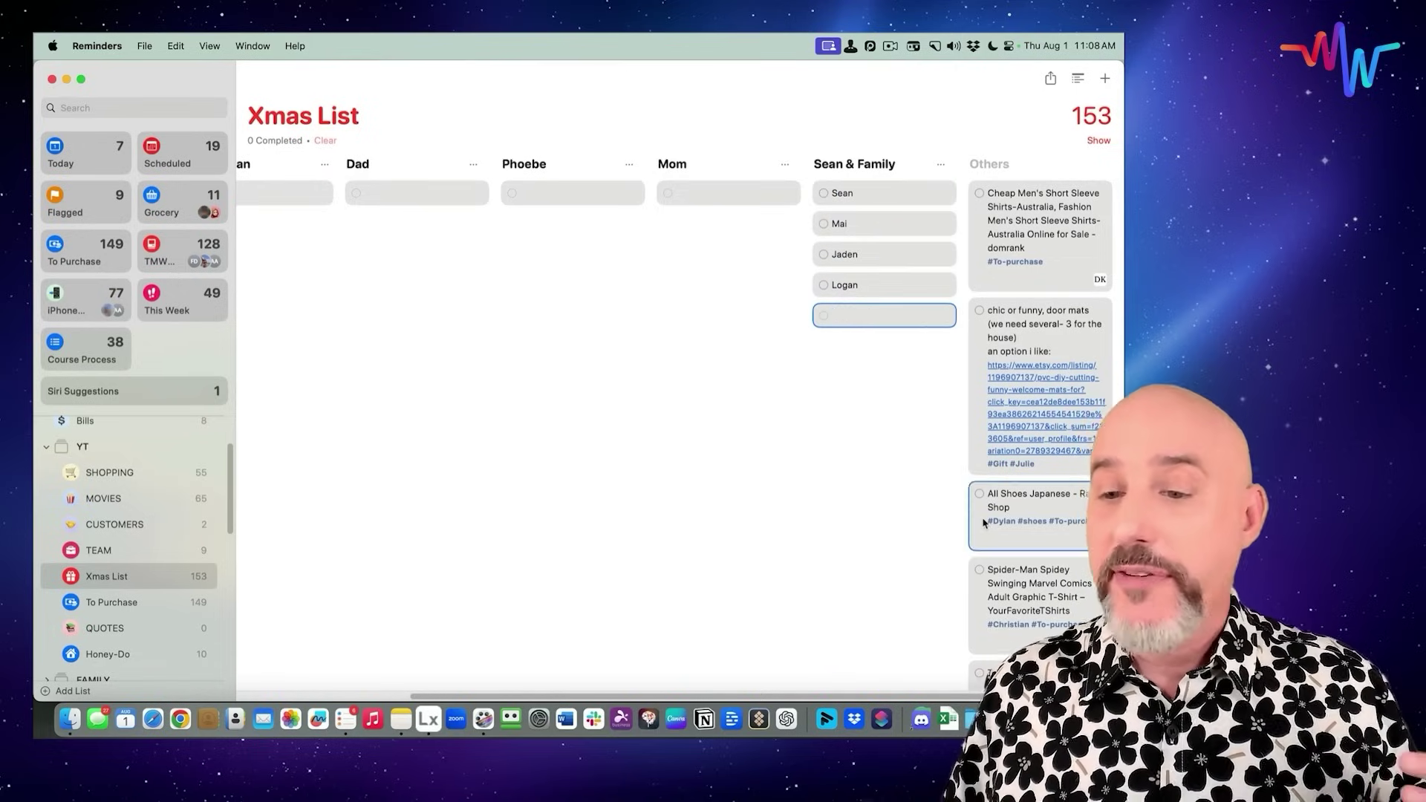
{"action": "left_click_drag", "start_coordinate": [984, 523], "coordinate": [546, 215]}
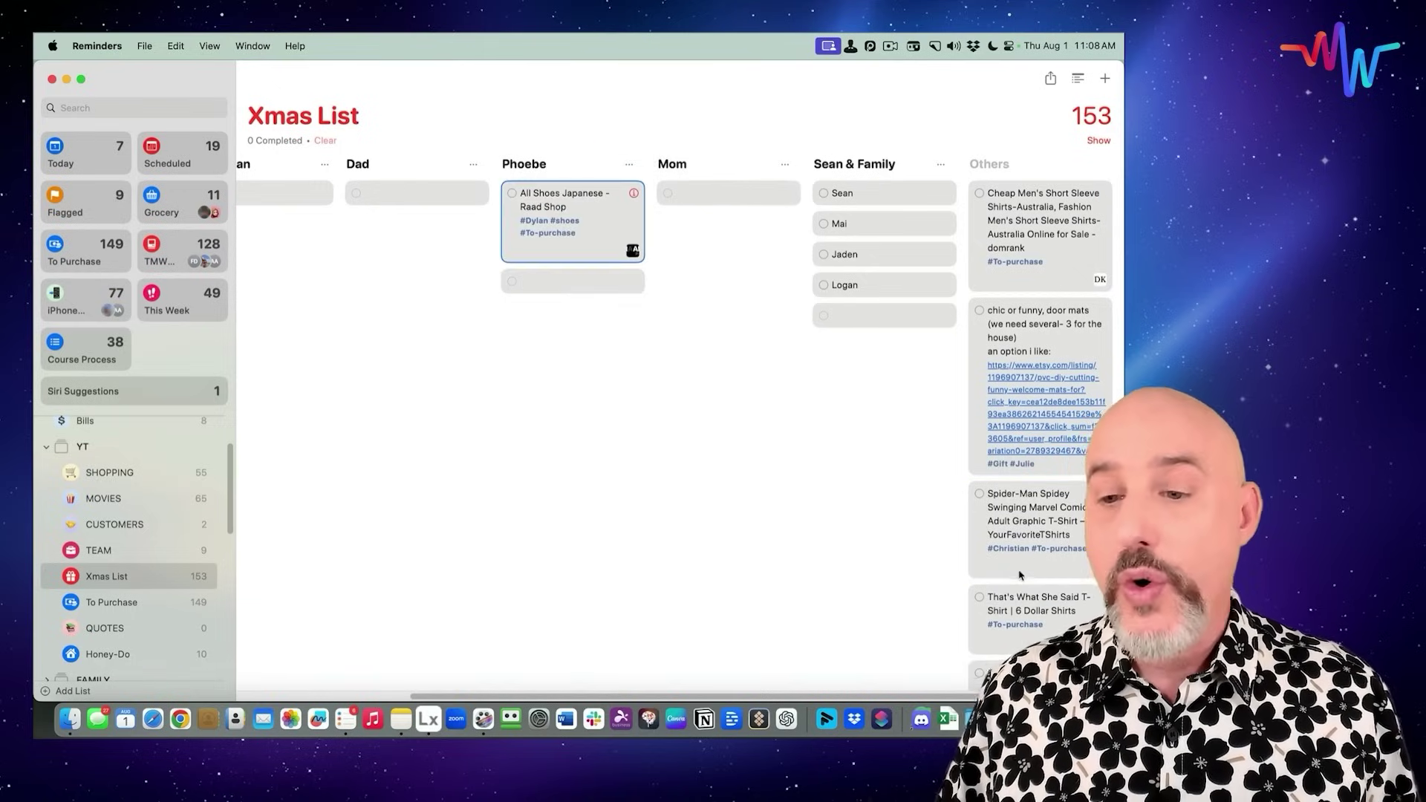
{"action": "left_click_drag", "start_coordinate": [1020, 575], "coordinate": [858, 246]}
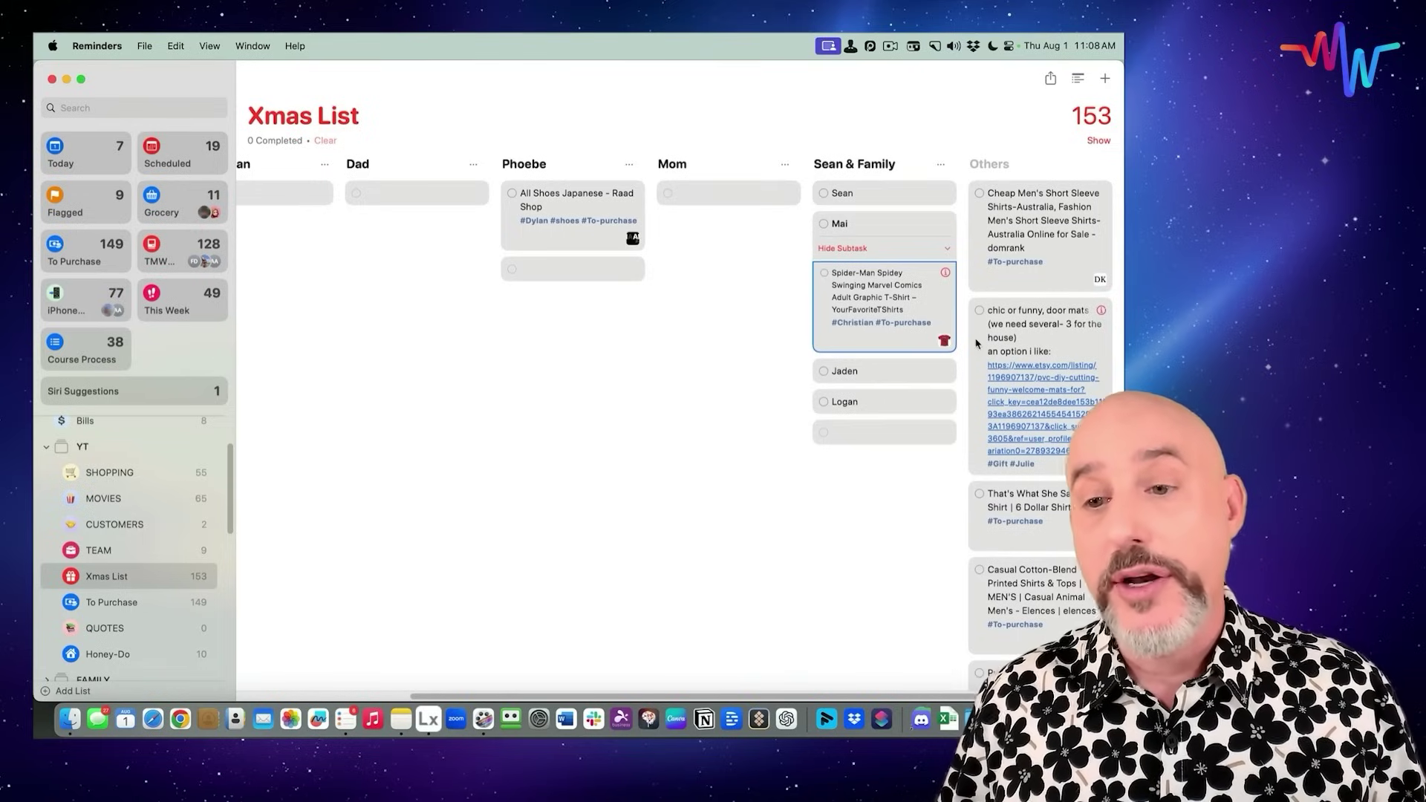
{"action": "left_click_drag", "start_coordinate": [977, 343], "coordinate": [724, 223]}
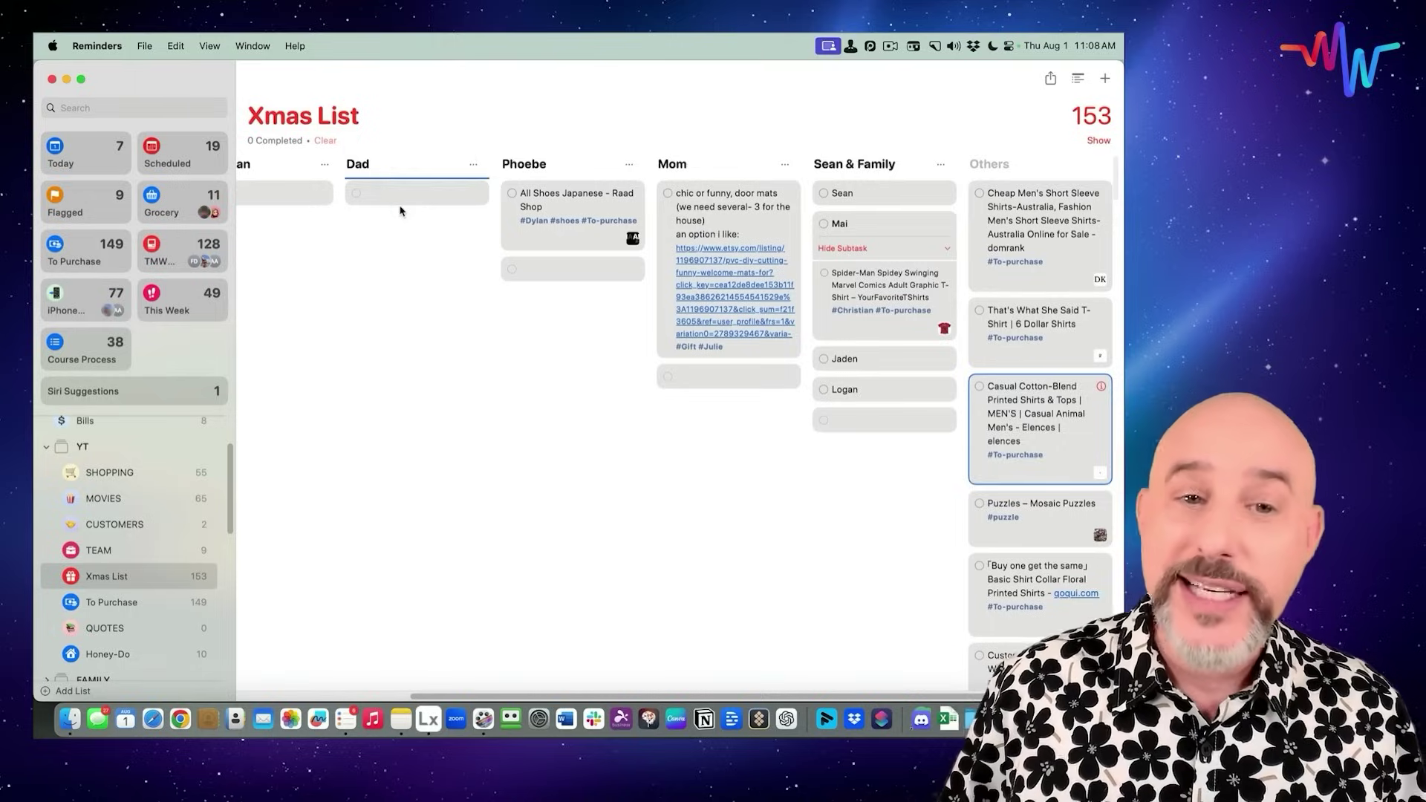
- Move Casual Cotton-Blend Printed Shirts & Tops to the Dad column and nest That's What She Said T-Shirt under the third household member
{"action": "left_click_drag", "start_coordinate": [400, 210], "coordinate": [405, 216]}
{"action": "scroll", "coordinate": [431, 205], "scroll_direction": "left", "scroll_amount": 3}
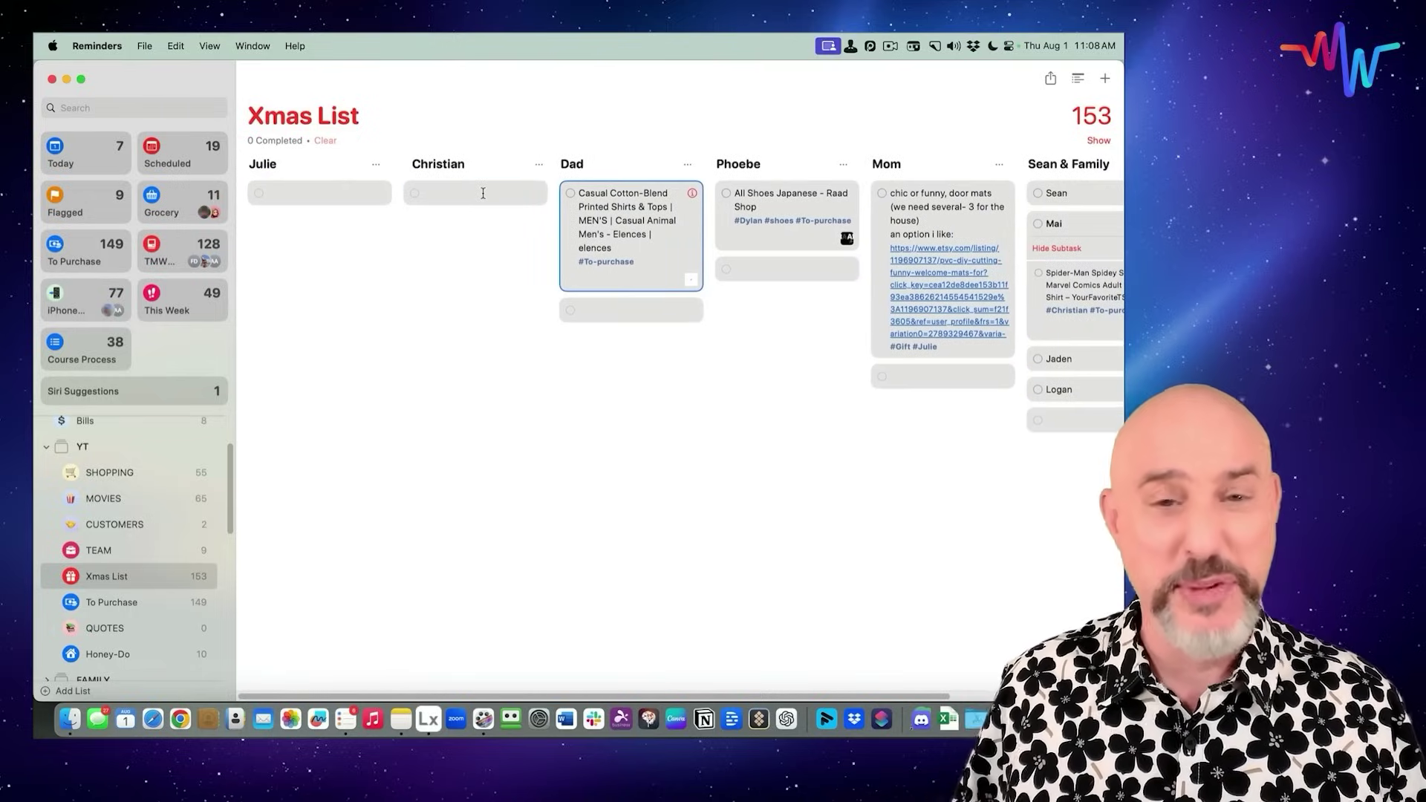
{"action": "scroll", "coordinate": [669, 371], "scroll_direction": "right", "scroll_amount": 3}
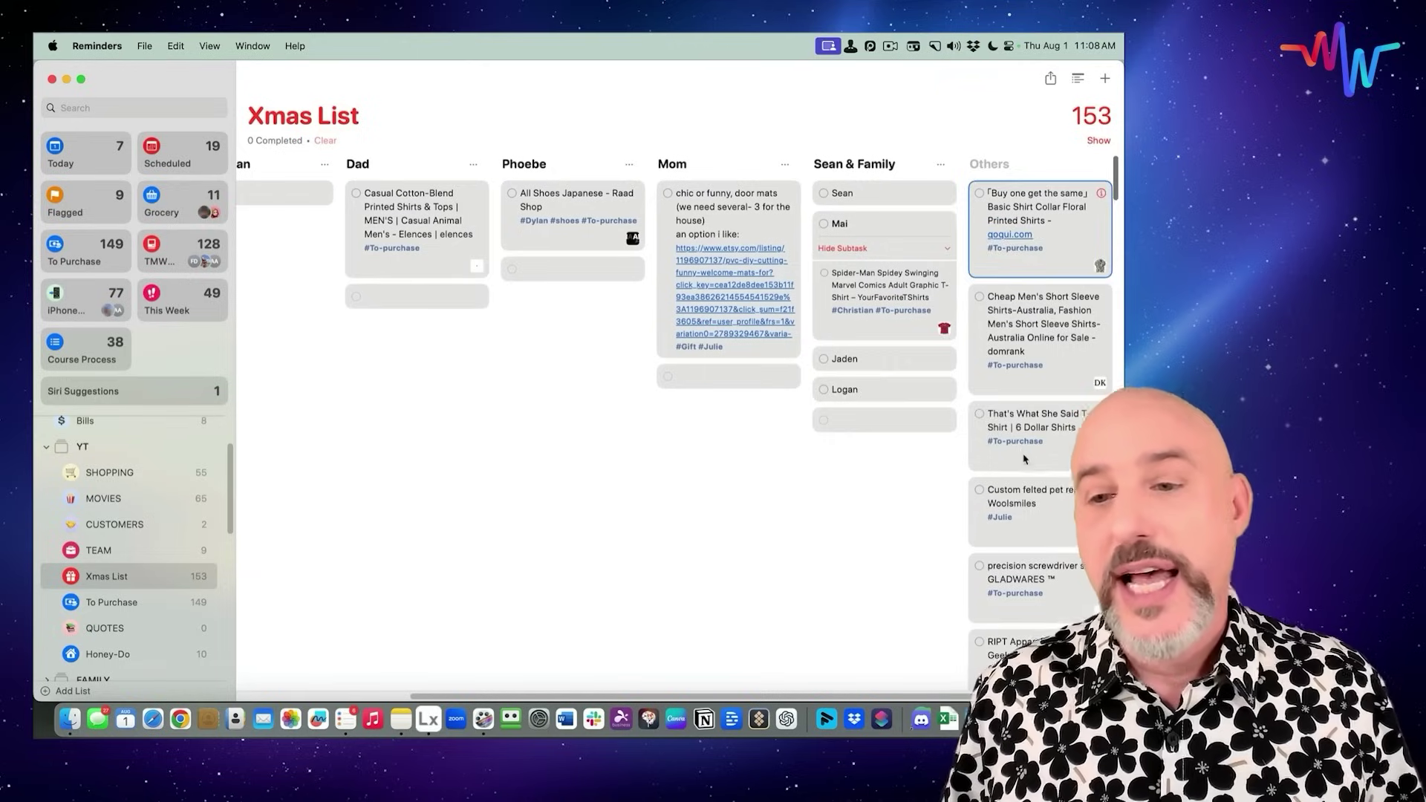
{"action": "left_click_drag", "start_coordinate": [1036, 416], "coordinate": [879, 367]}
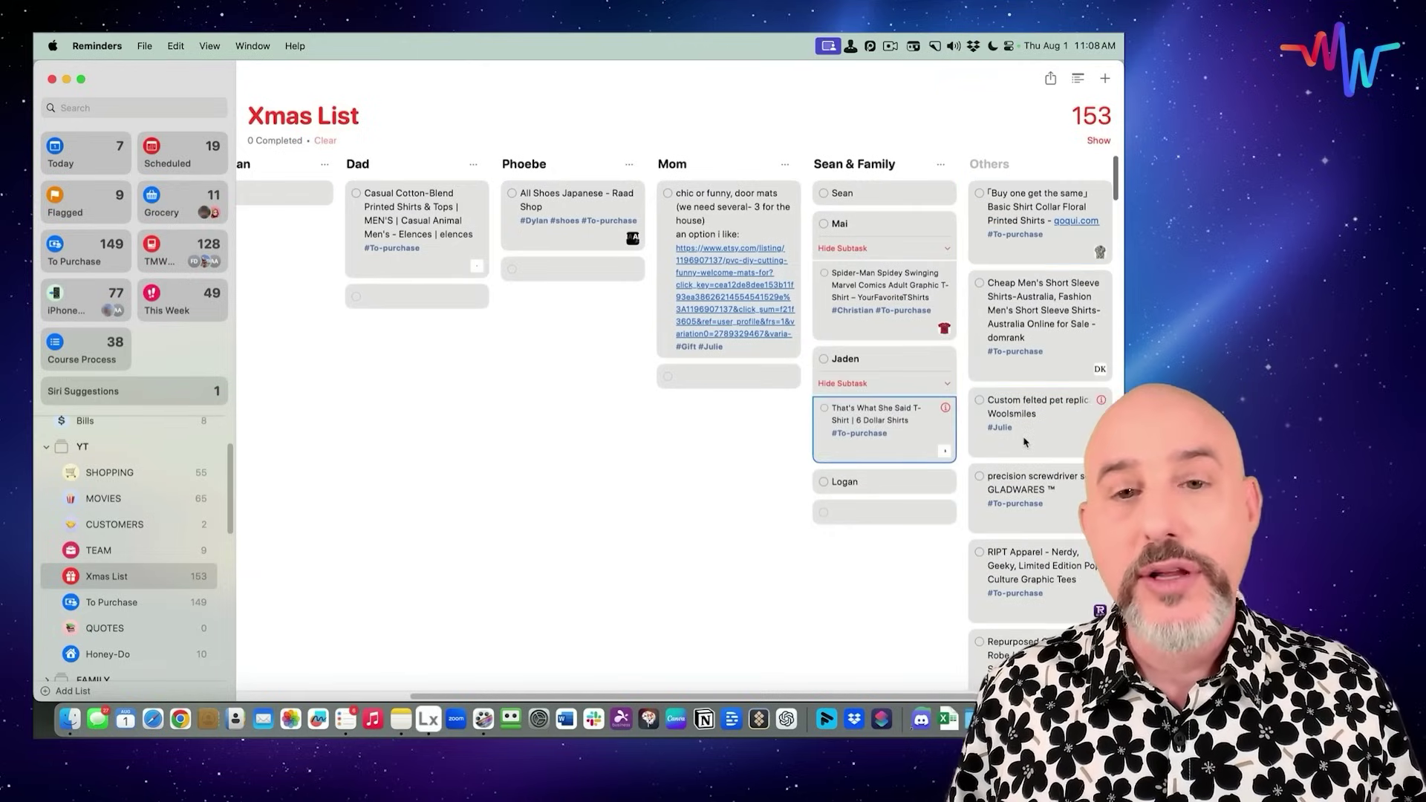
- Move Custom felted pet replica to the column between Dad and Mom, and mark All Shoes Japanese there as completed
{"action": "left_click_drag", "start_coordinate": [1033, 413], "coordinate": [582, 271]}
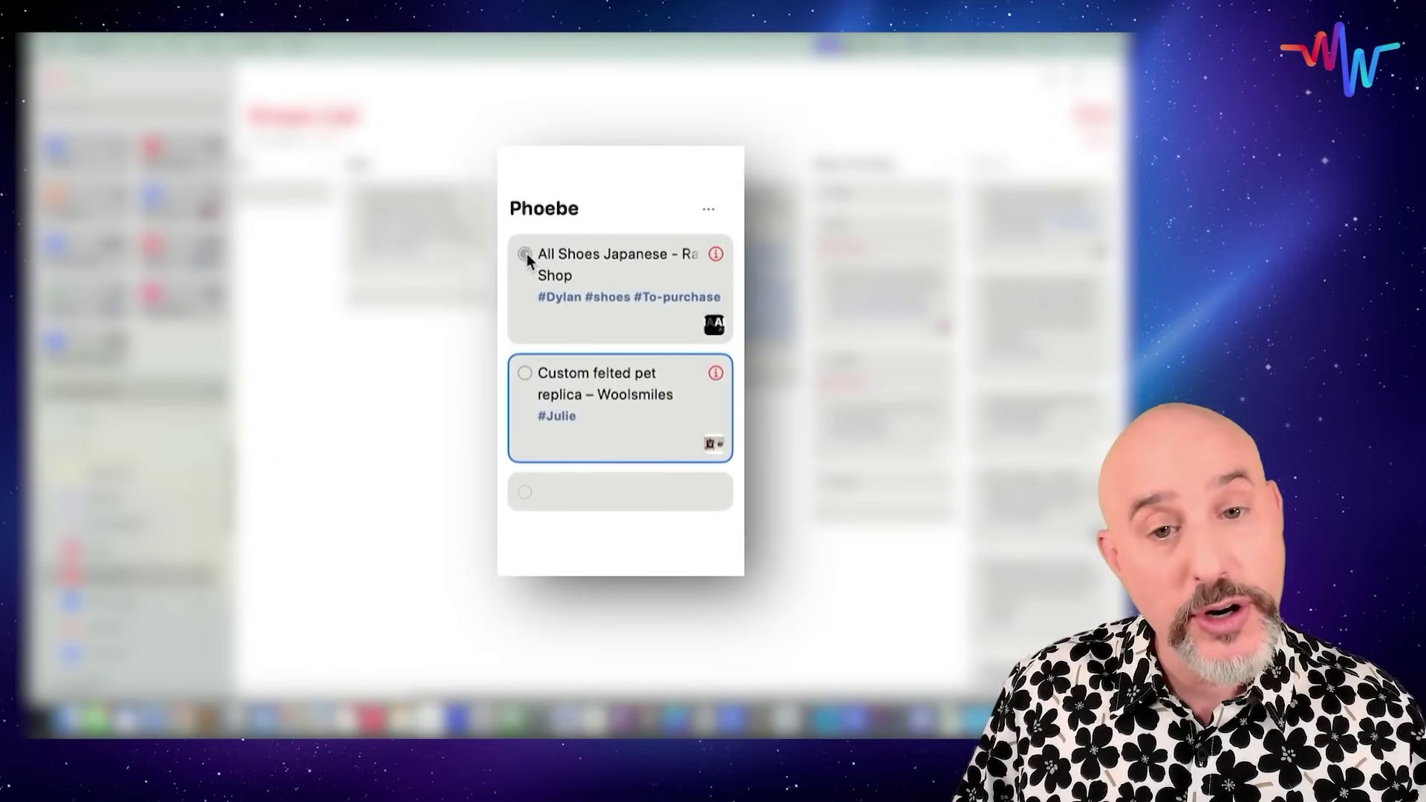
{"action": "left_click", "coordinate": [525, 254]}
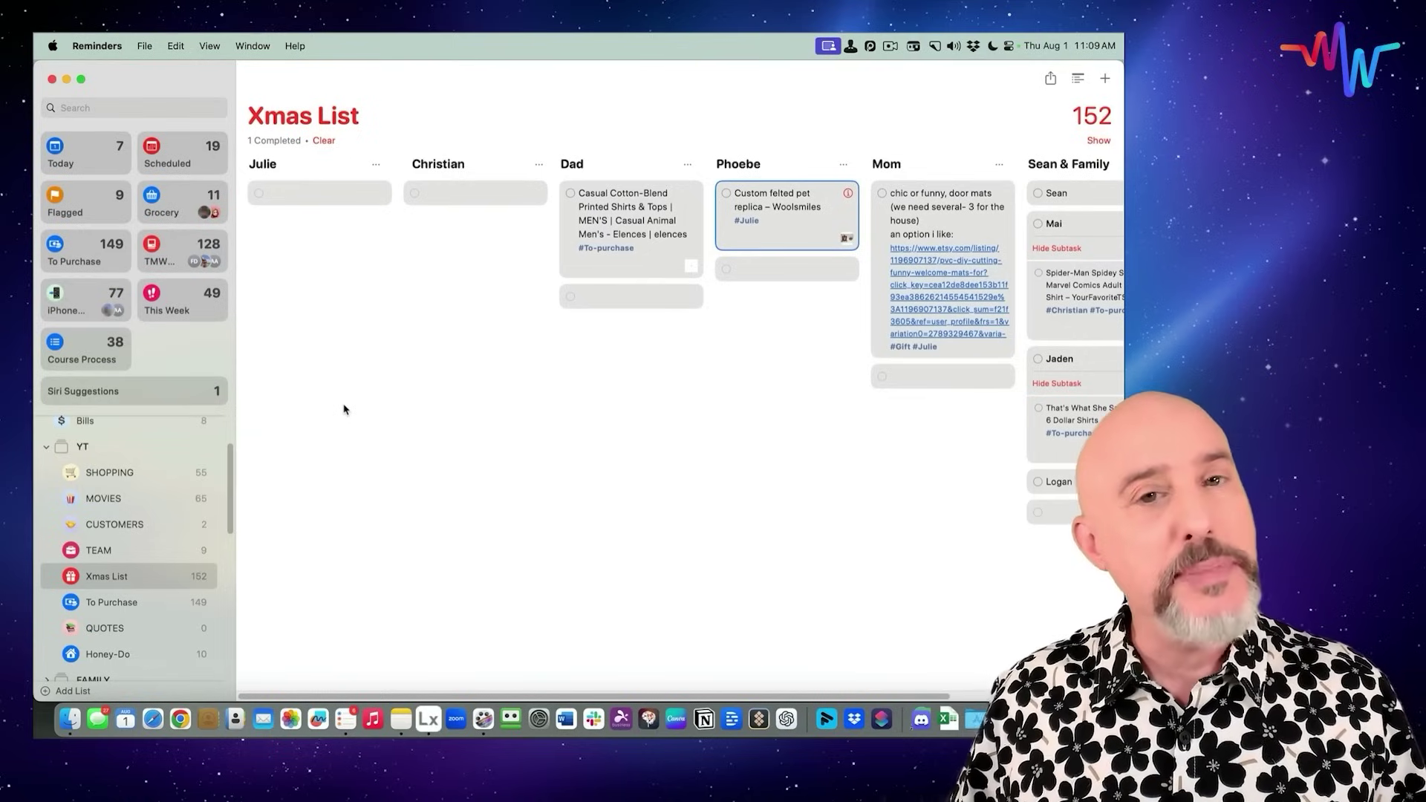
- Save the Xmas List as a template named "Xmas List (columns)" without including completed reminders
{"action": "scroll", "coordinate": [157, 514], "scroll_direction": "down", "scroll_amount": 2}
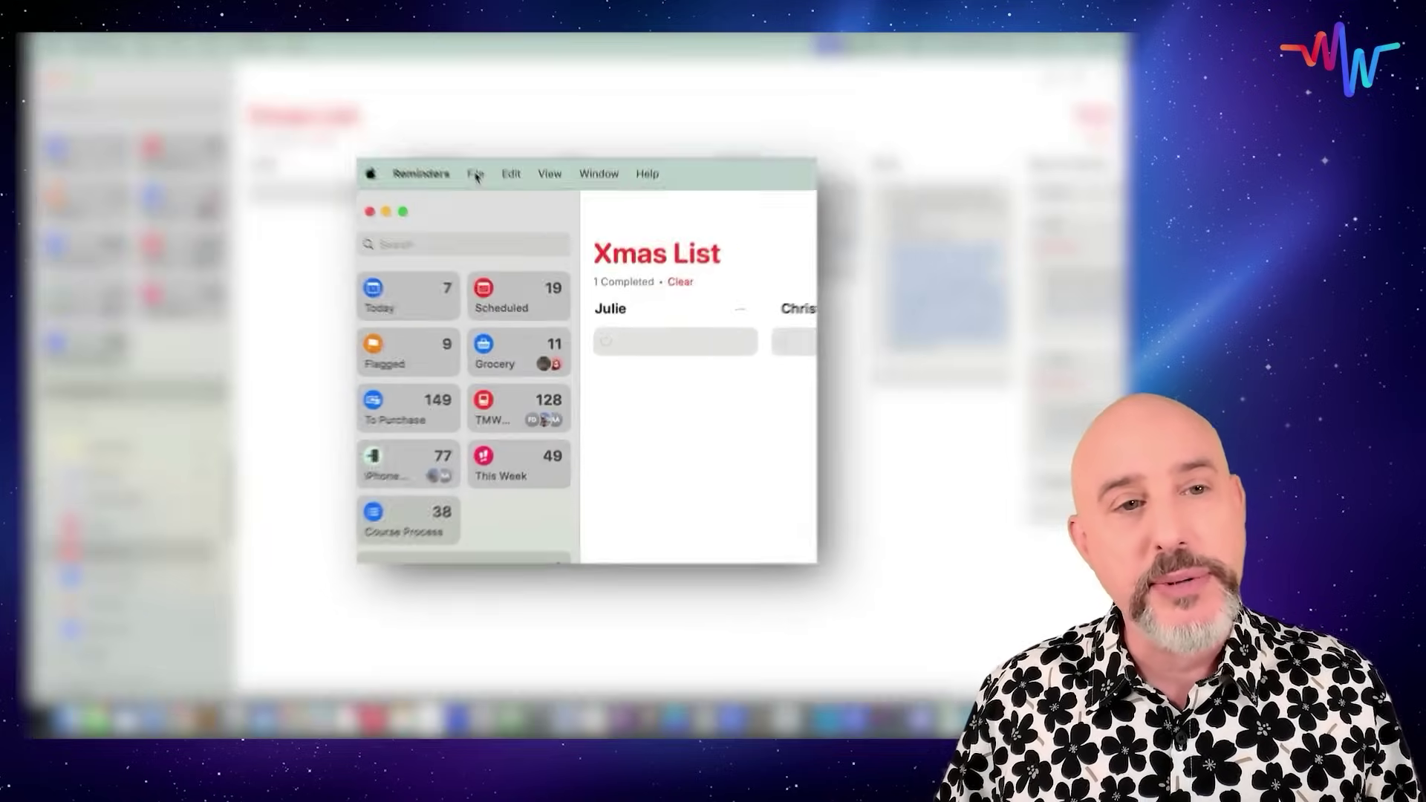
{"action": "left_click", "coordinate": [144, 46]}
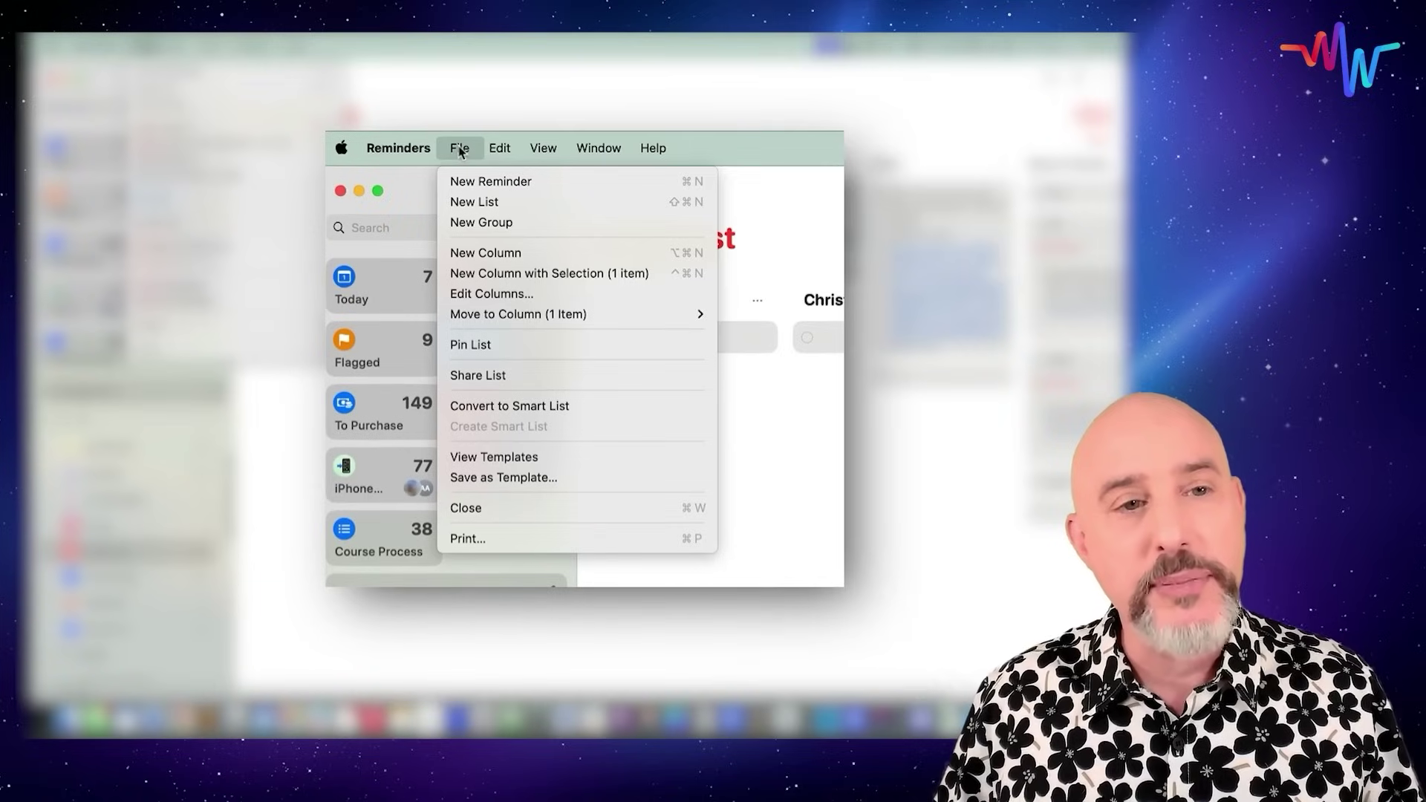
{"action": "left_click", "coordinate": [492, 479]}
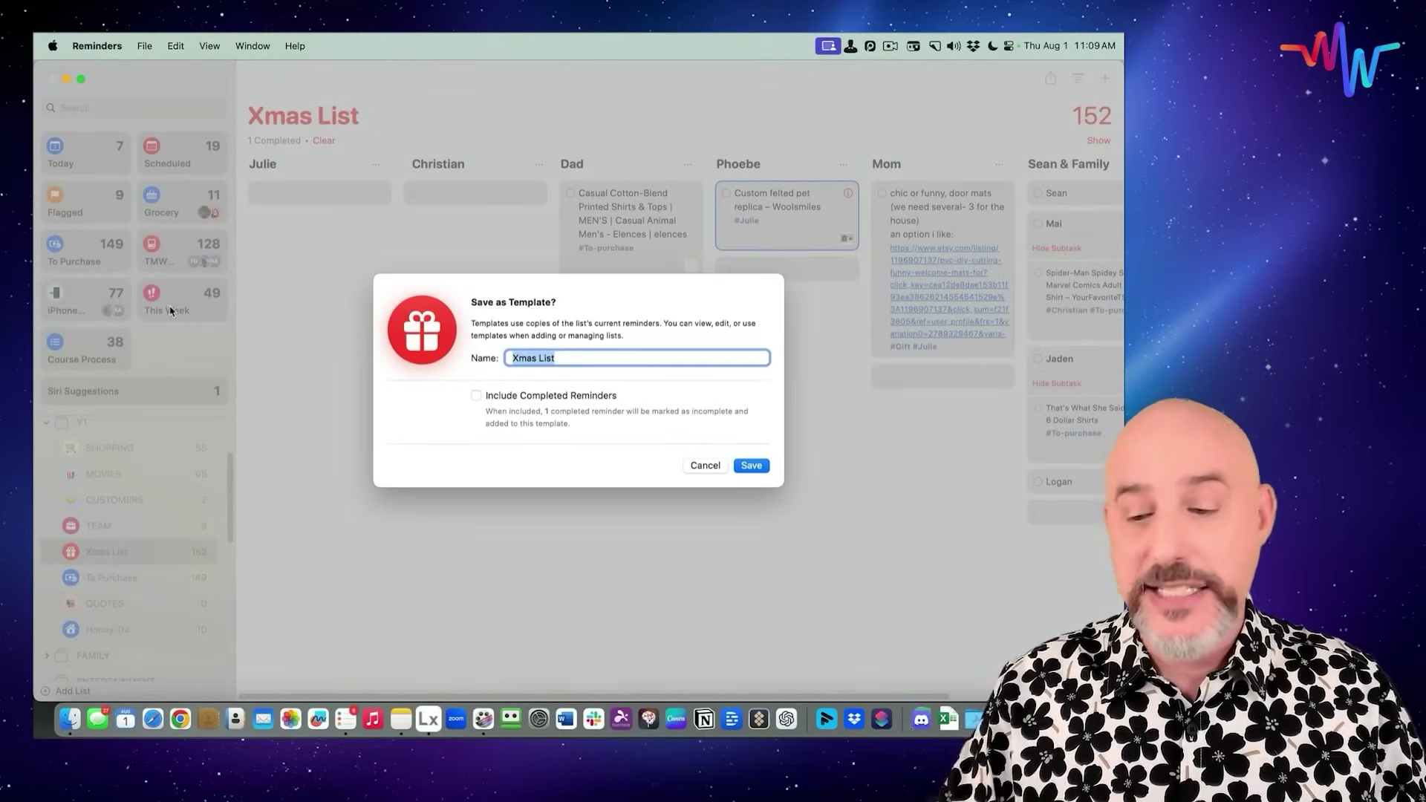
{"action": "key", "text": "Right"}
{"action": "type", "text": "("}
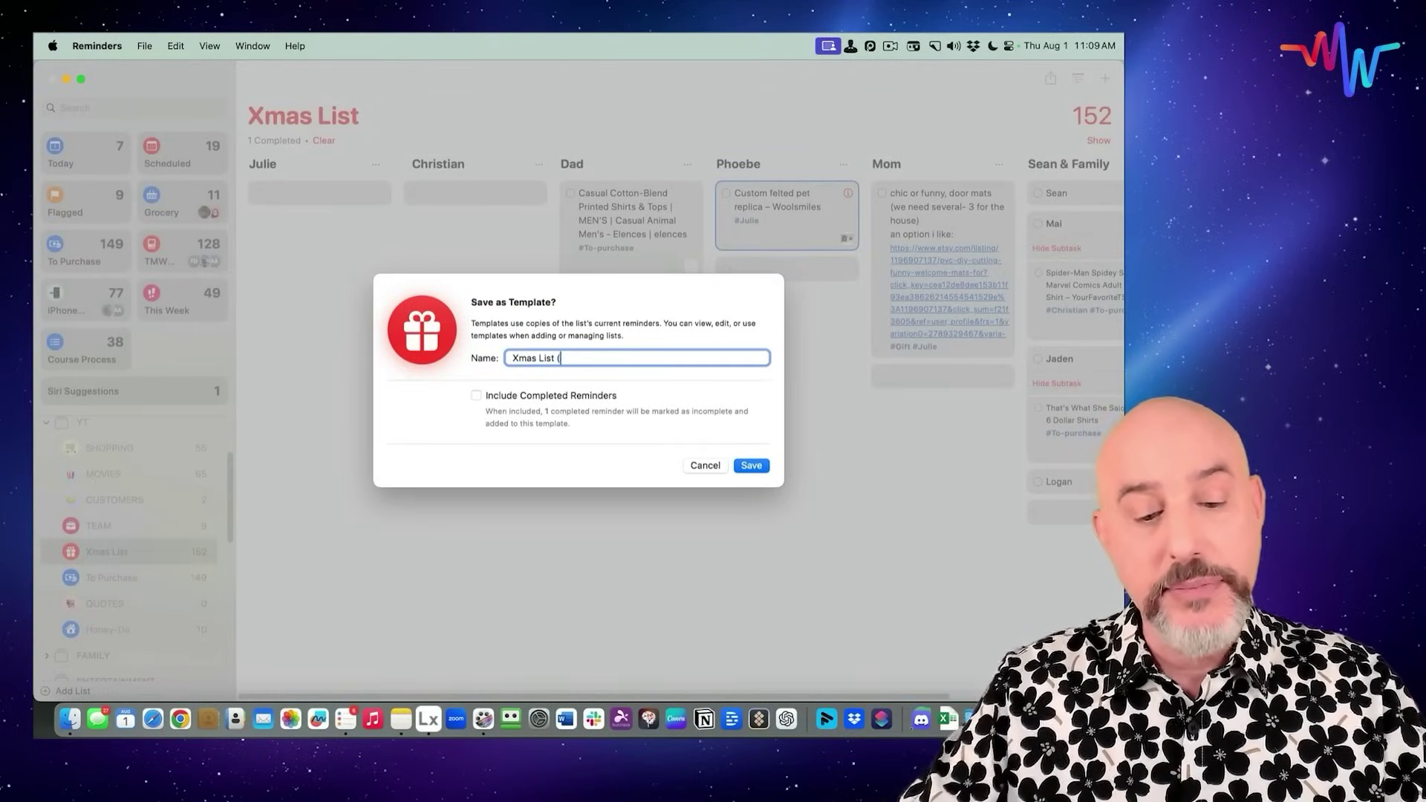
{"action": "type", "text": "columns)"}
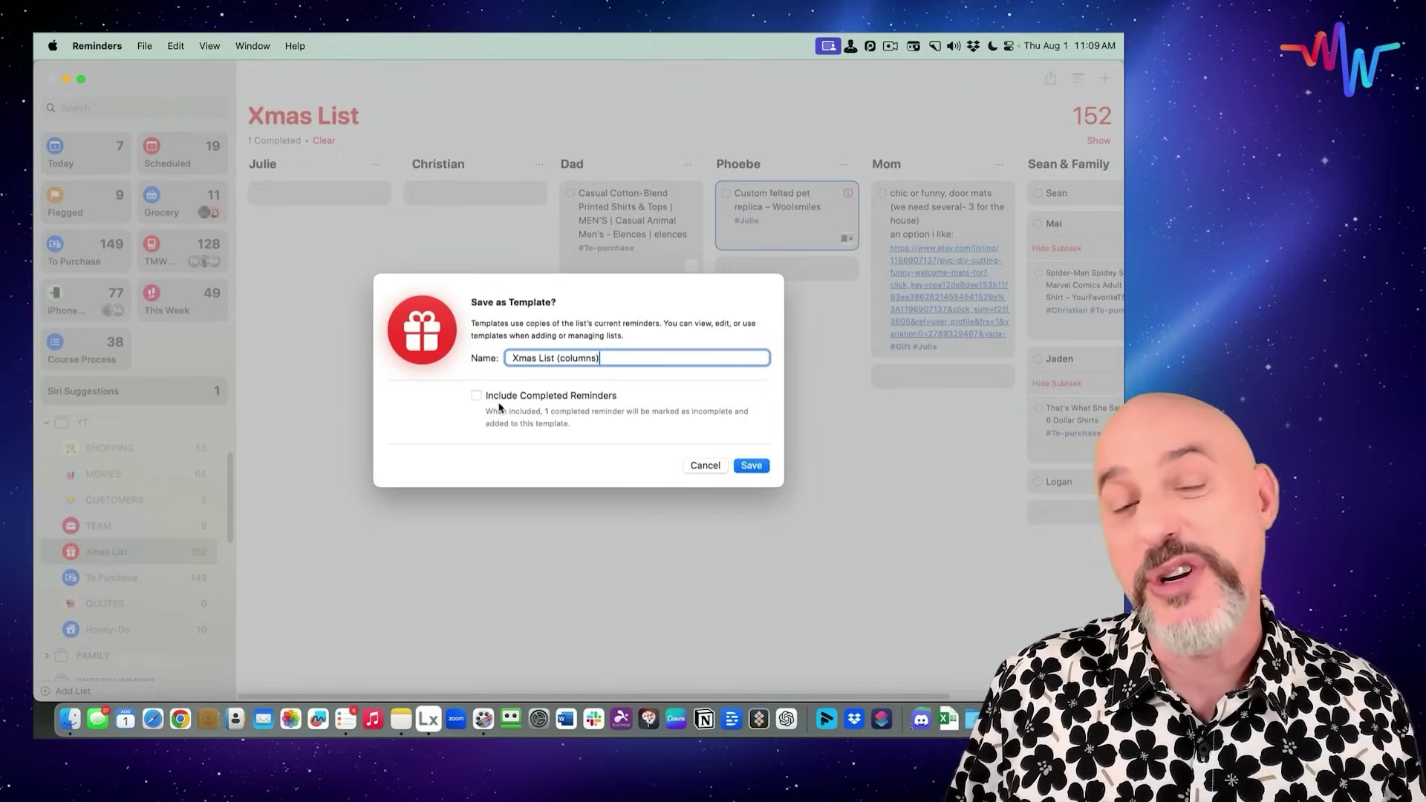
{"action": "left_click", "coordinate": [752, 465]}
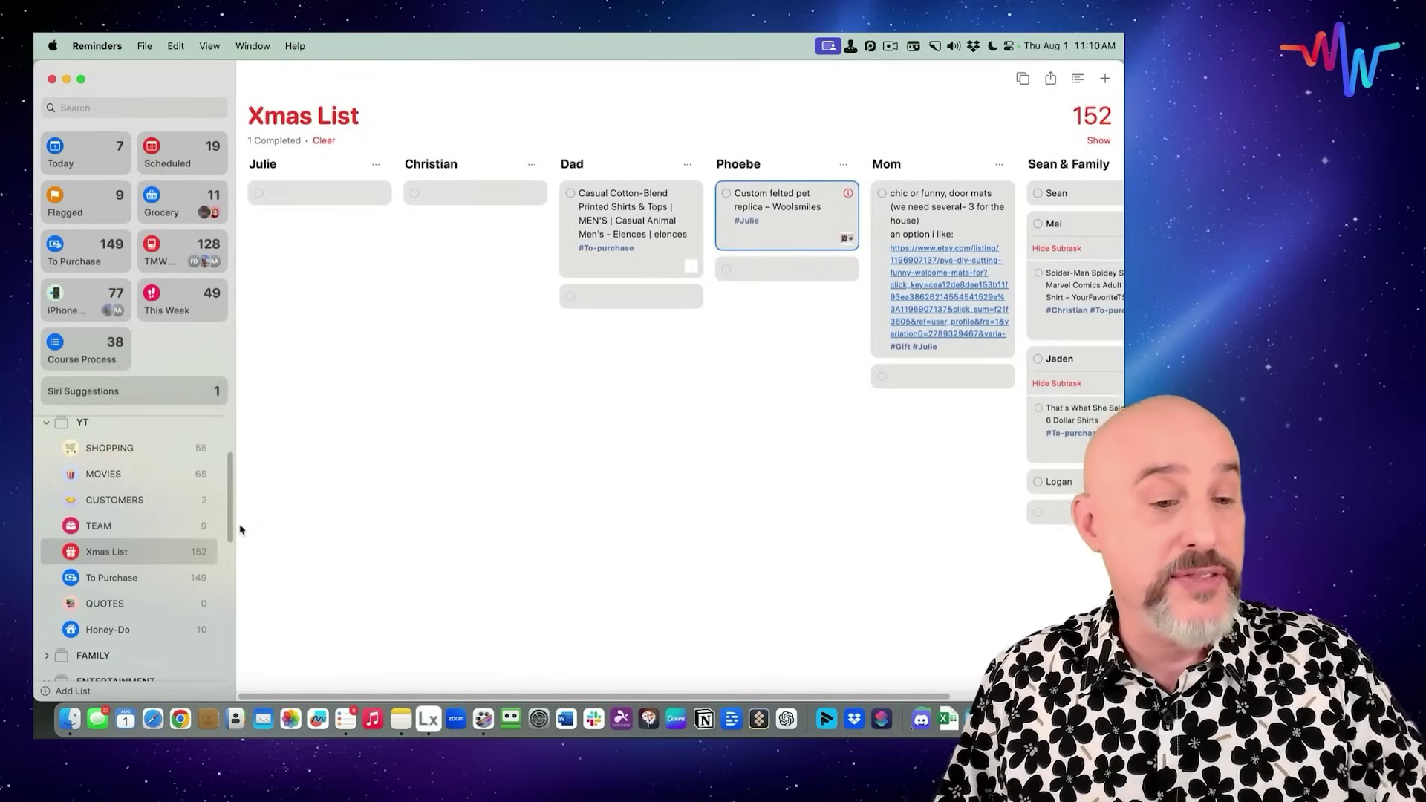
- Delete the Xmas List together with all of its reminders
{"action": "right_click", "coordinate": [156, 555]}
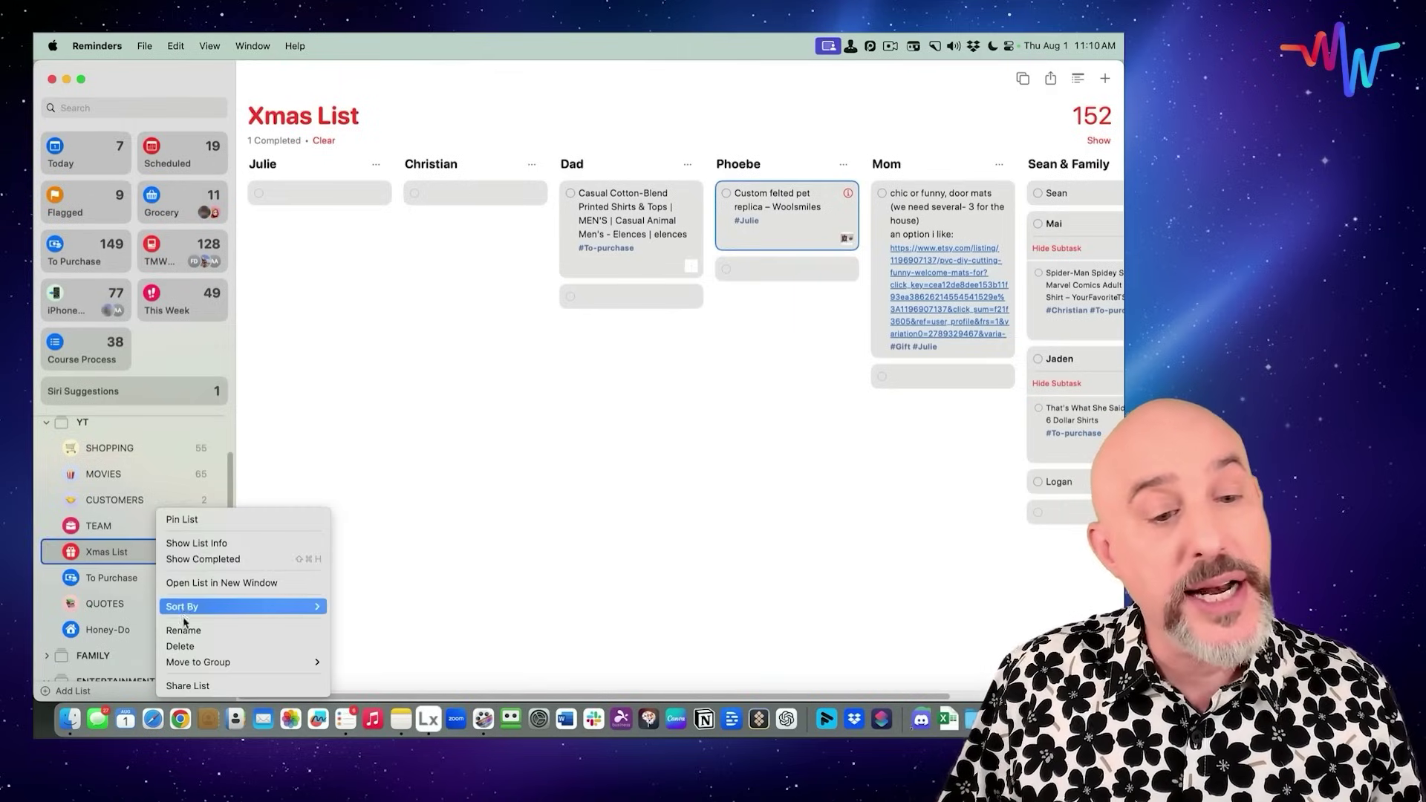
{"action": "left_click", "coordinate": [185, 651]}
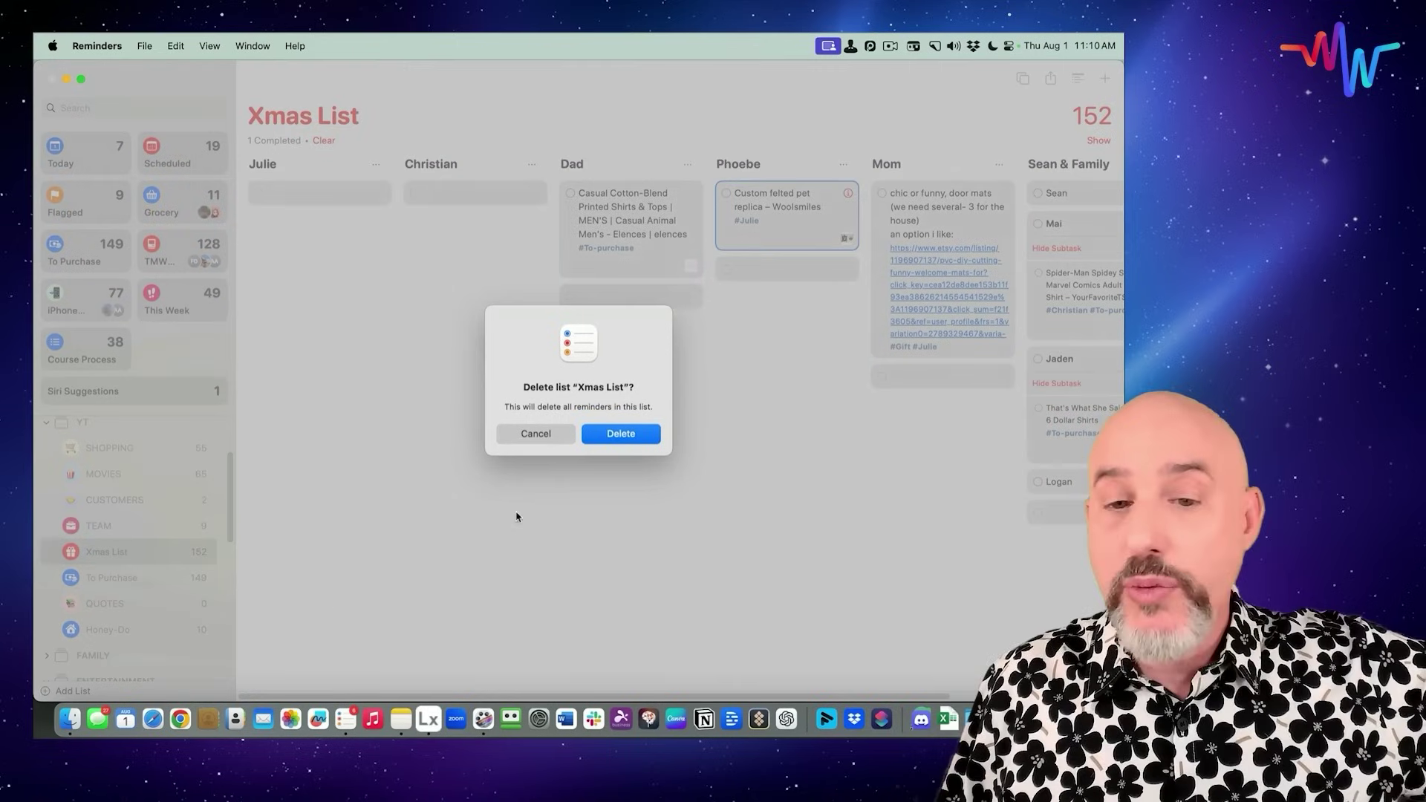
{"action": "left_click", "coordinate": [621, 433]}
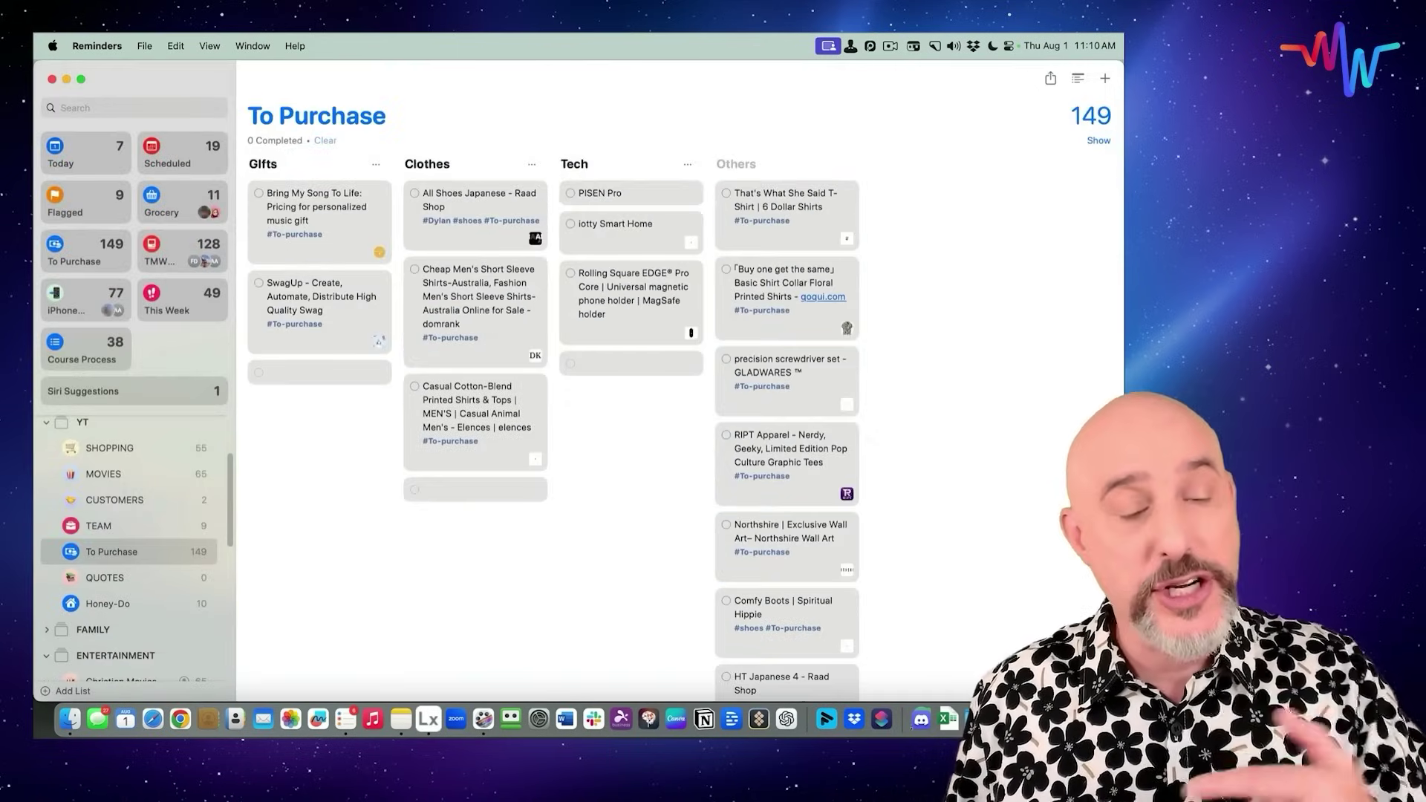
- Create a new list from the saved "Xmas List (columns)" template
{"action": "left_click", "coordinate": [45, 692]}
{"action": "left_click", "coordinate": [611, 308]}
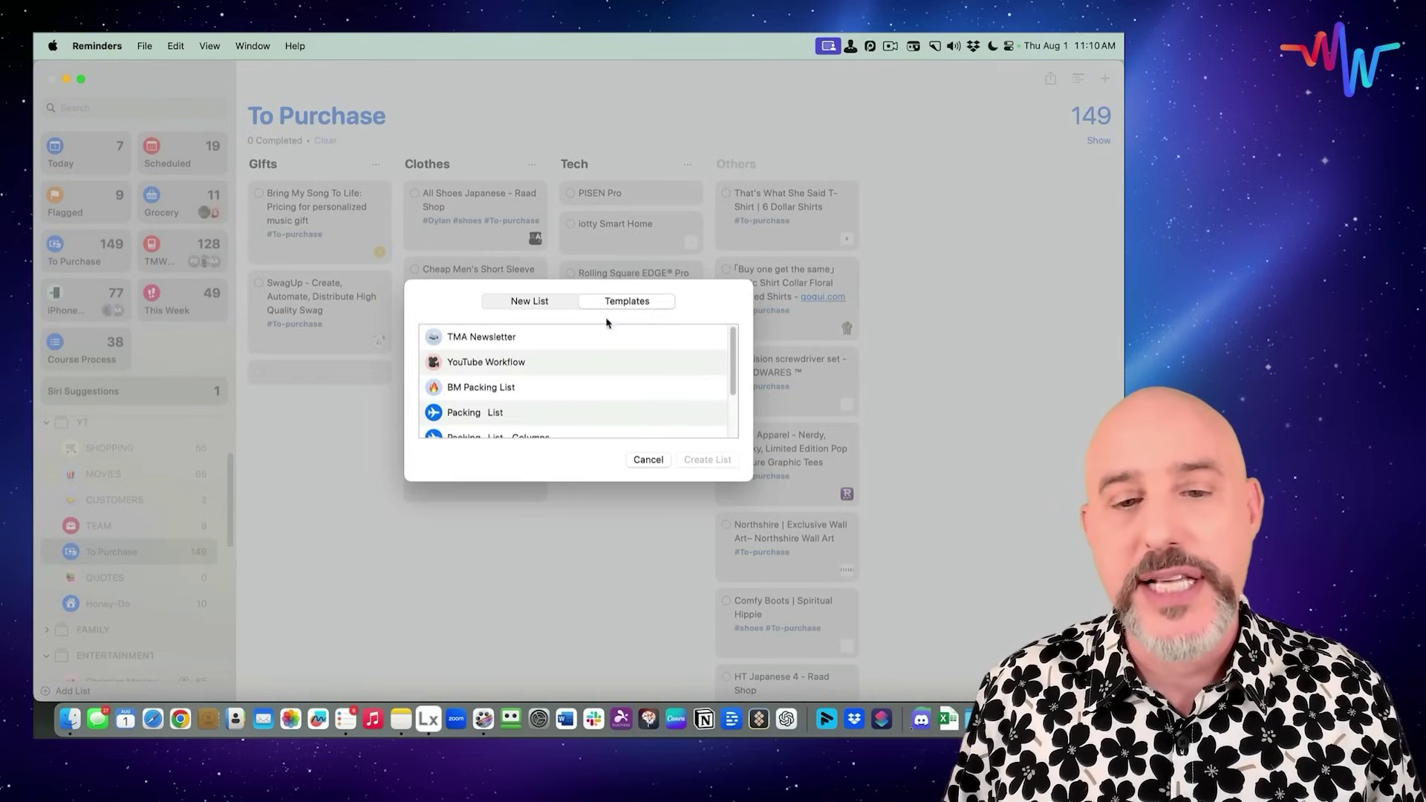
{"action": "scroll", "coordinate": [592, 391], "scroll_direction": "down", "scroll_amount": 3}
{"action": "left_click", "coordinate": [520, 425]}
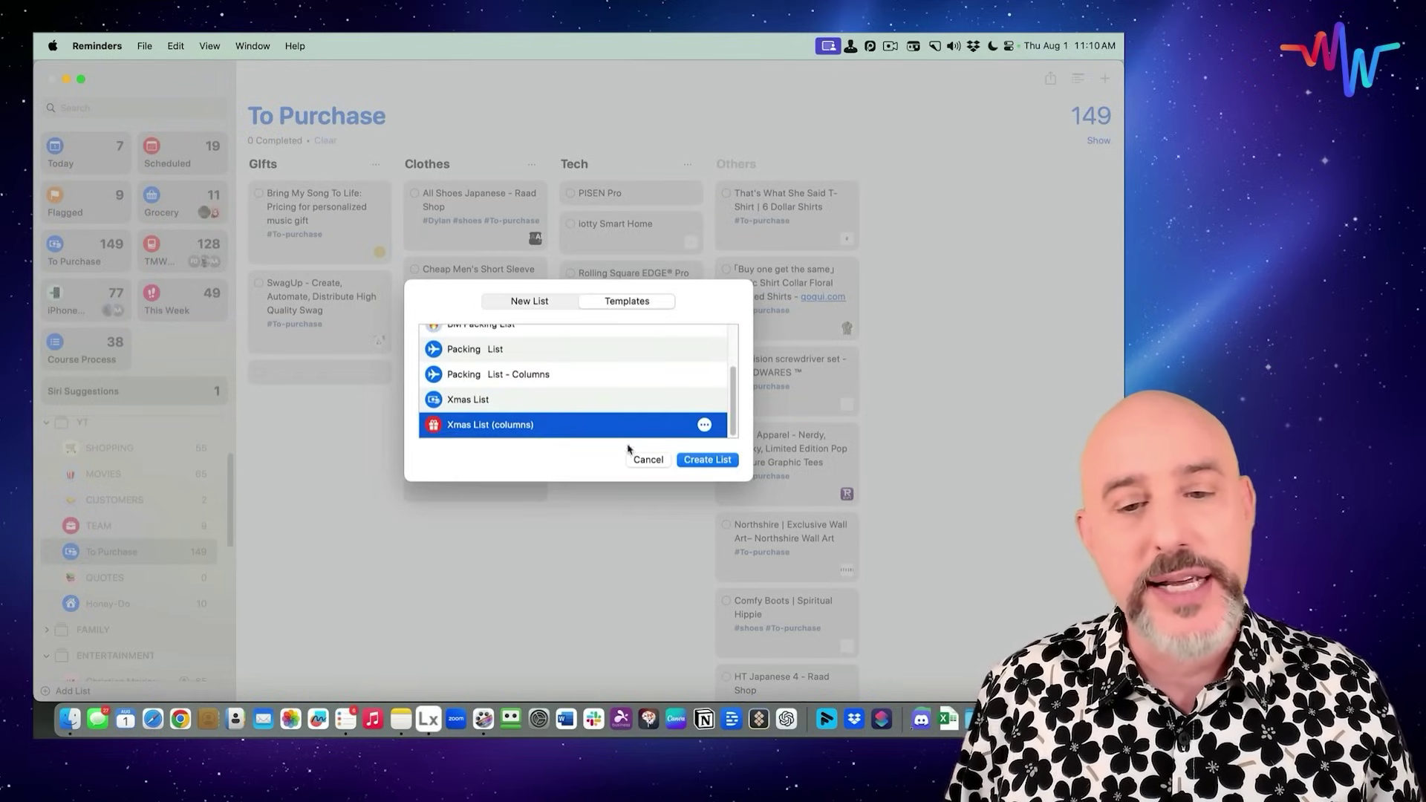
{"action": "left_click", "coordinate": [728, 468]}
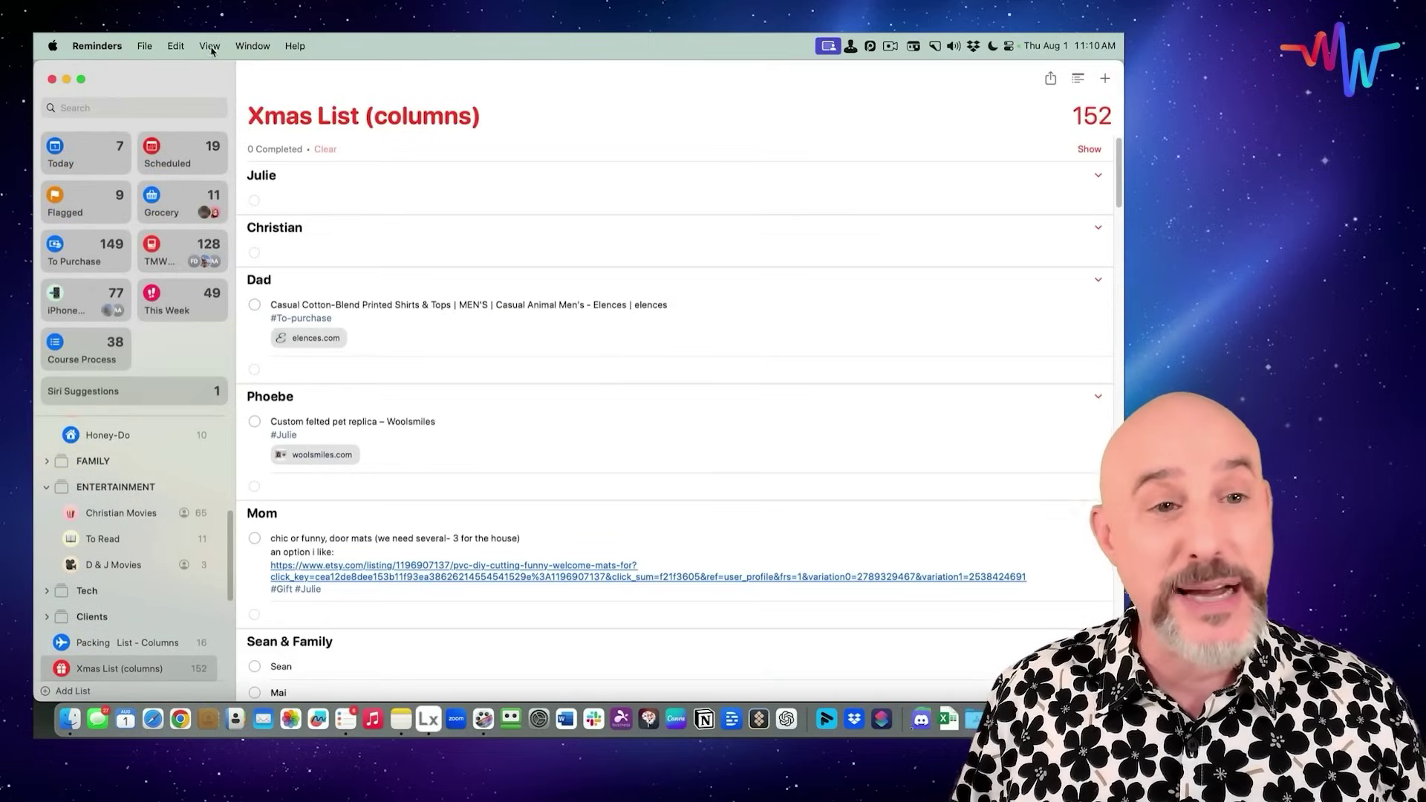
- Display the Xmas List (columns) list as columns and look through its columns as far as Others
{"action": "left_click", "coordinate": [210, 46]}
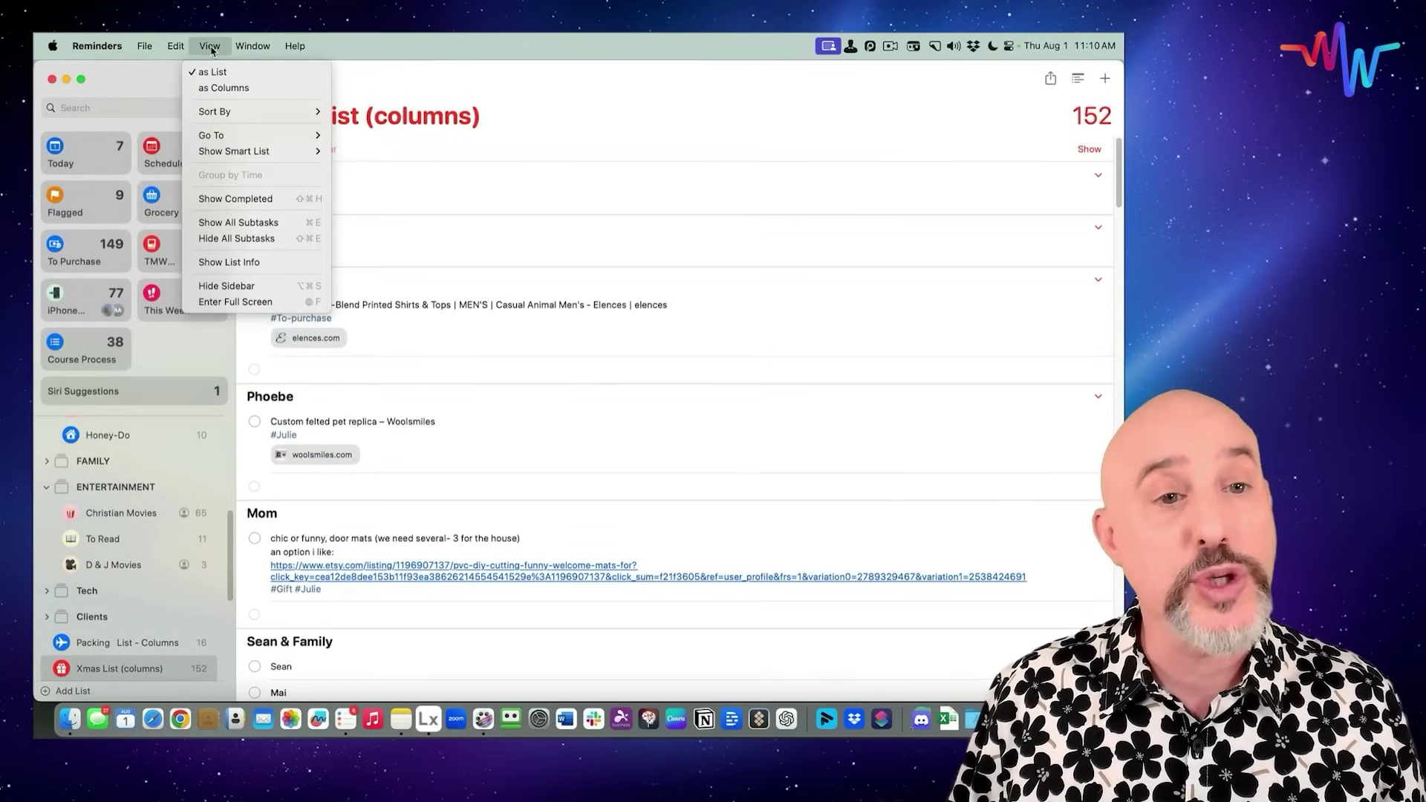
{"action": "left_click", "coordinate": [219, 88]}
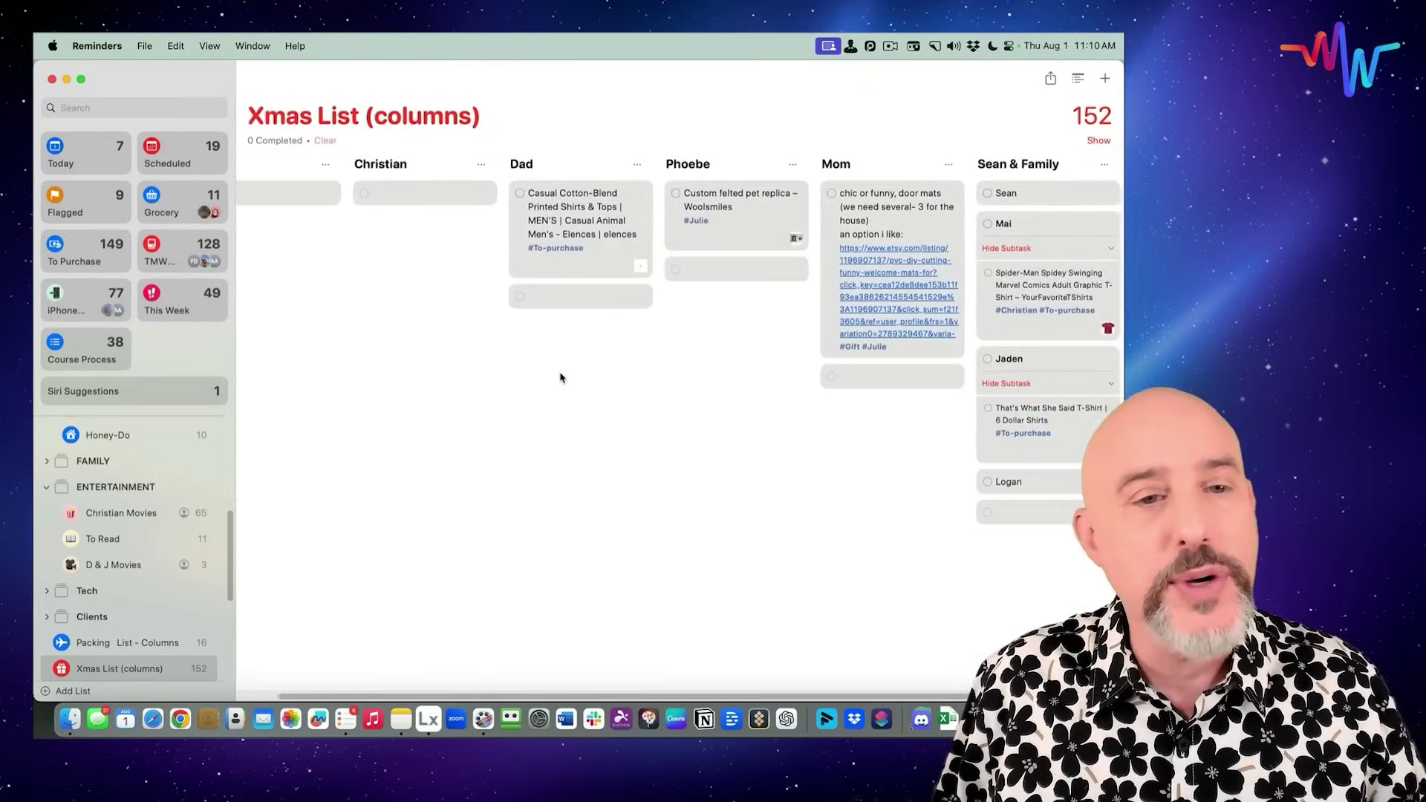
{"action": "scroll", "coordinate": [561, 377], "scroll_direction": "right", "scroll_amount": 2}
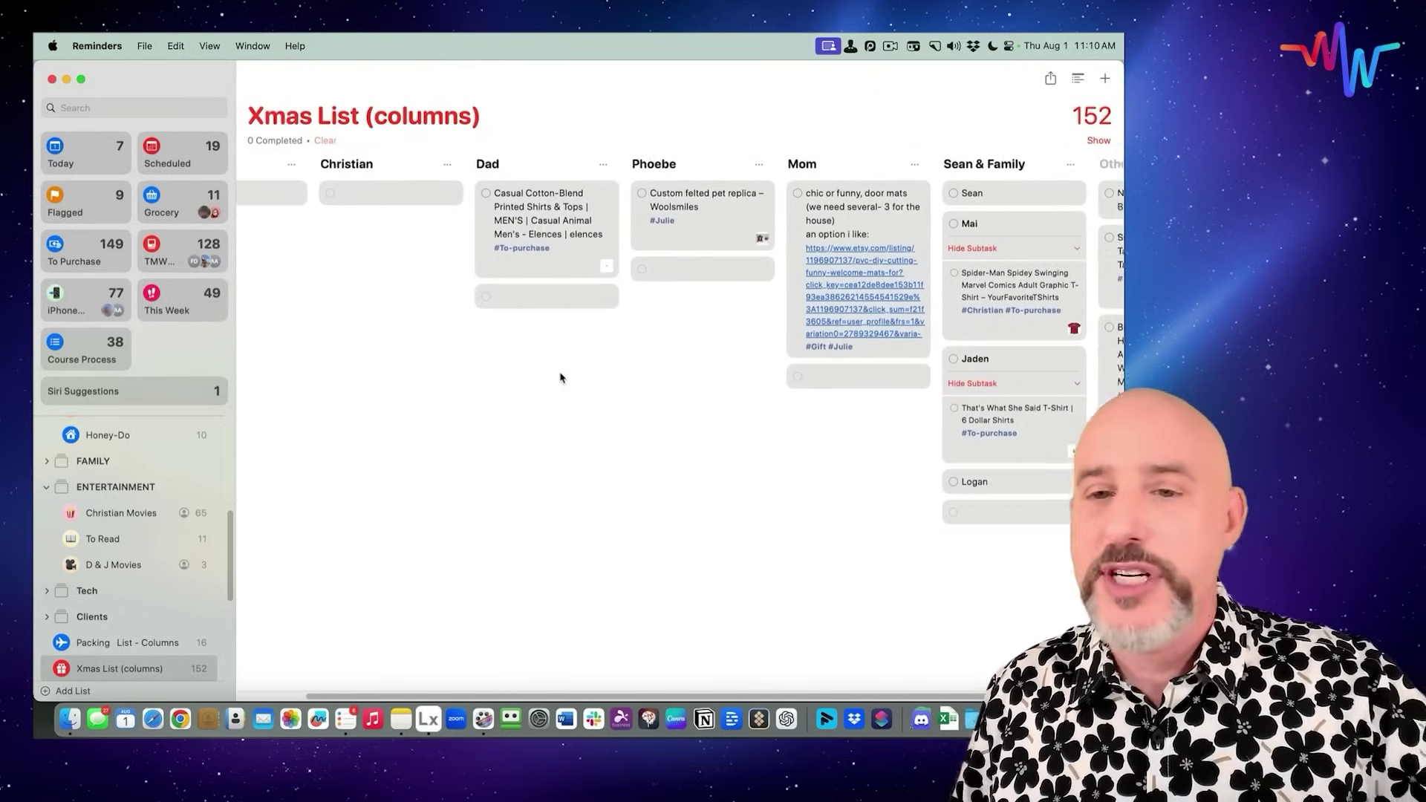
{"action": "scroll", "coordinate": [561, 377], "scroll_direction": "right", "scroll_amount": 5}
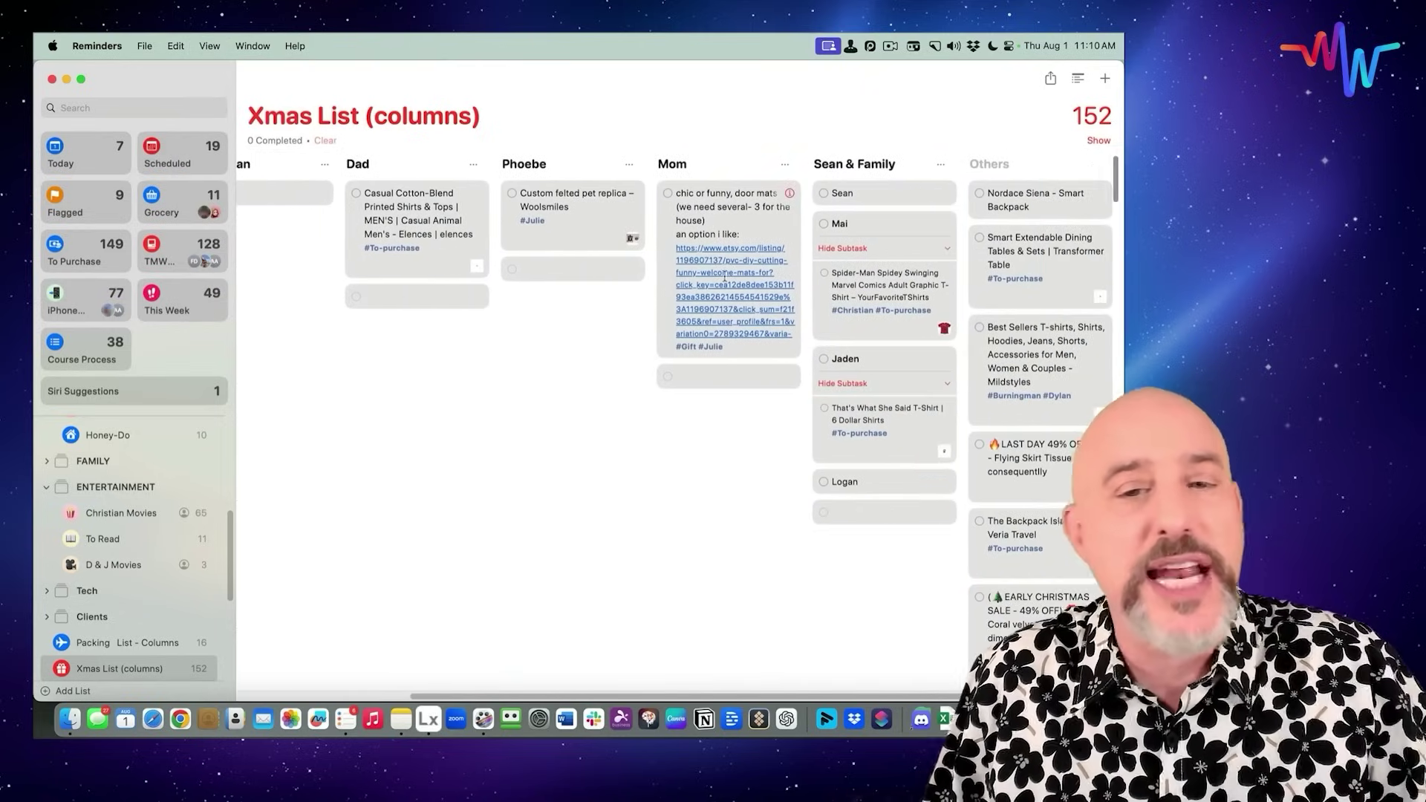
{"action": "scroll", "coordinate": [932, 315], "scroll_direction": "right", "scroll_amount": 1}
{"action": "scroll", "coordinate": [932, 315], "scroll_direction": "left", "scroll_amount": 1}
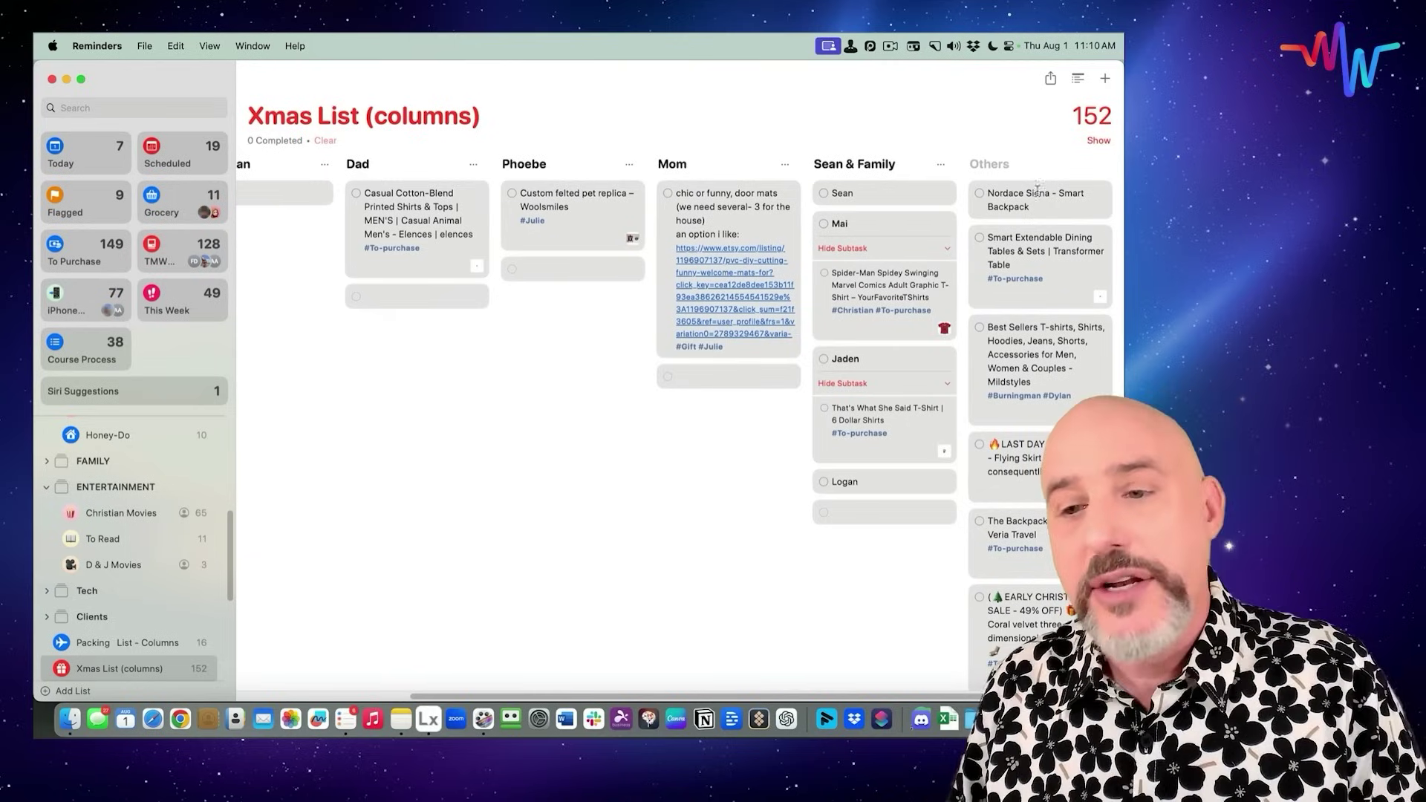